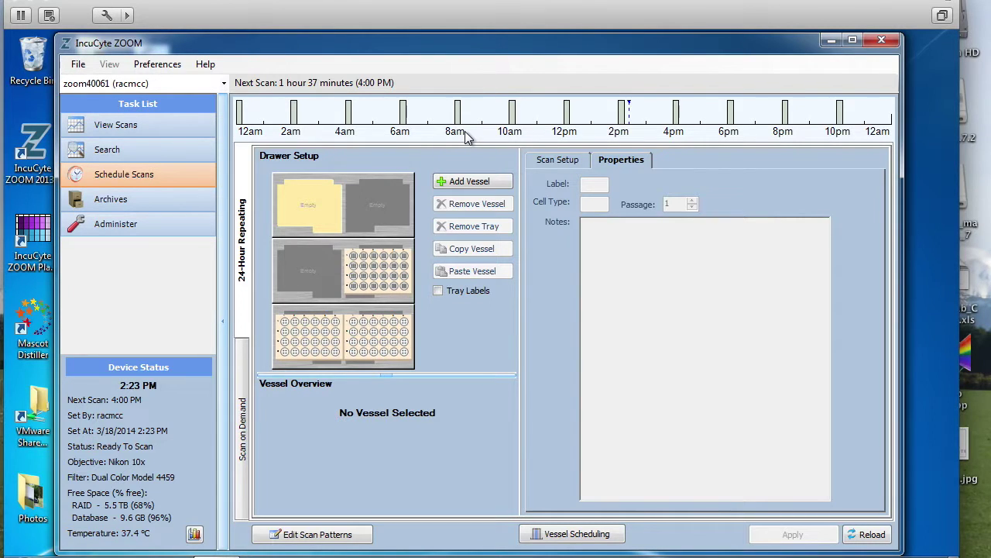
click(118, 148)
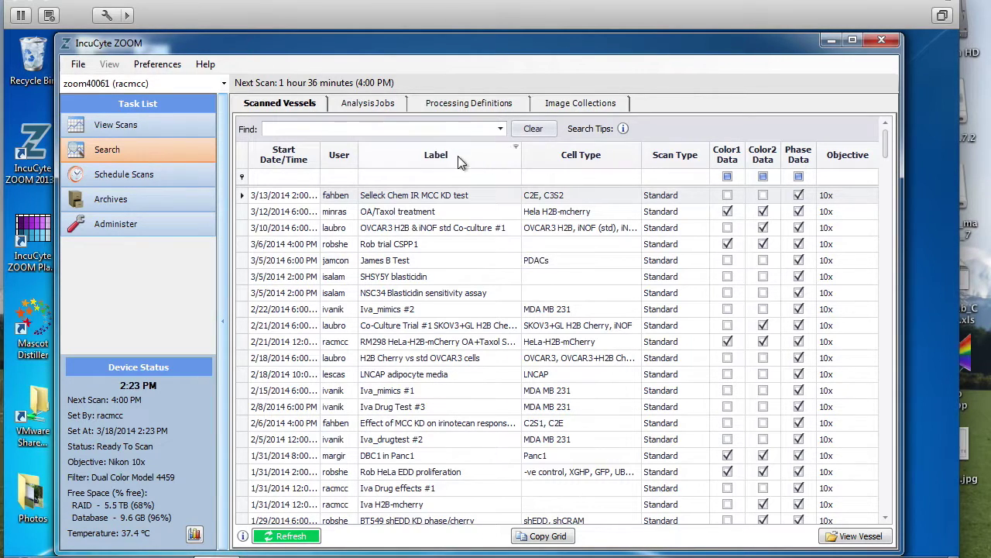
click(343, 154)
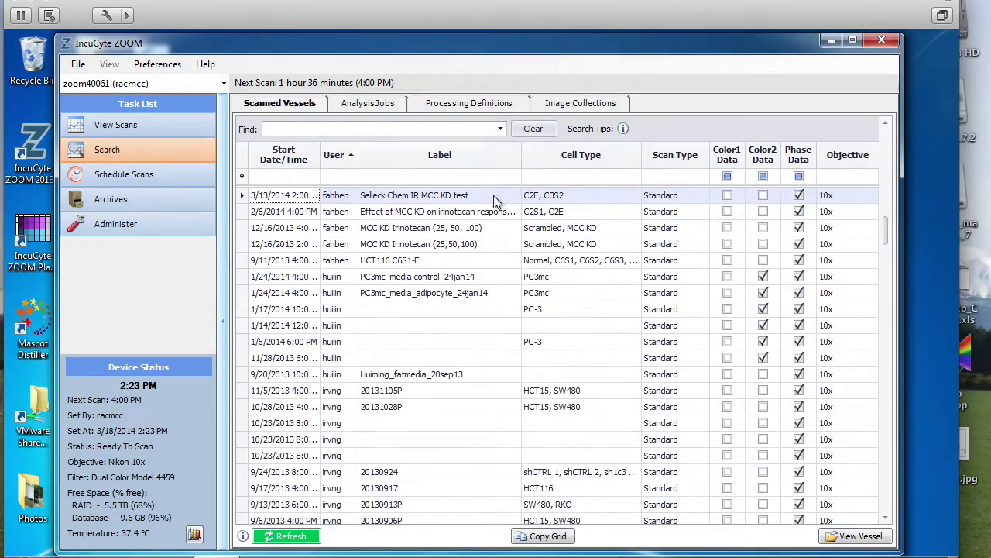
drag(888, 232, 892, 391)
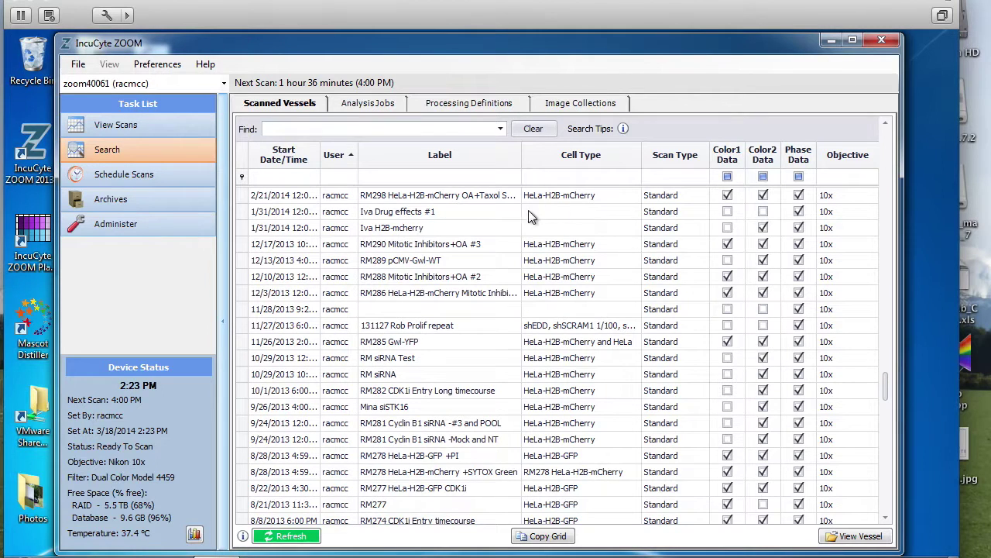
- Open the RM298 HeLa-H2B-mCherry OA+Taxol SYTOX vessel, widen its window, and collapse Analysis Jobs
double_click(381, 194)
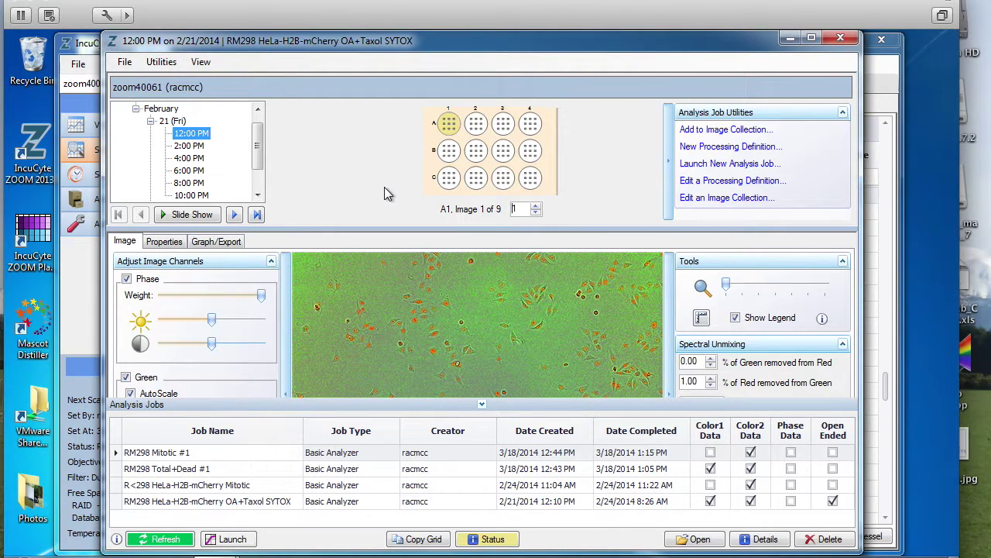
drag(439, 40, 443, 53)
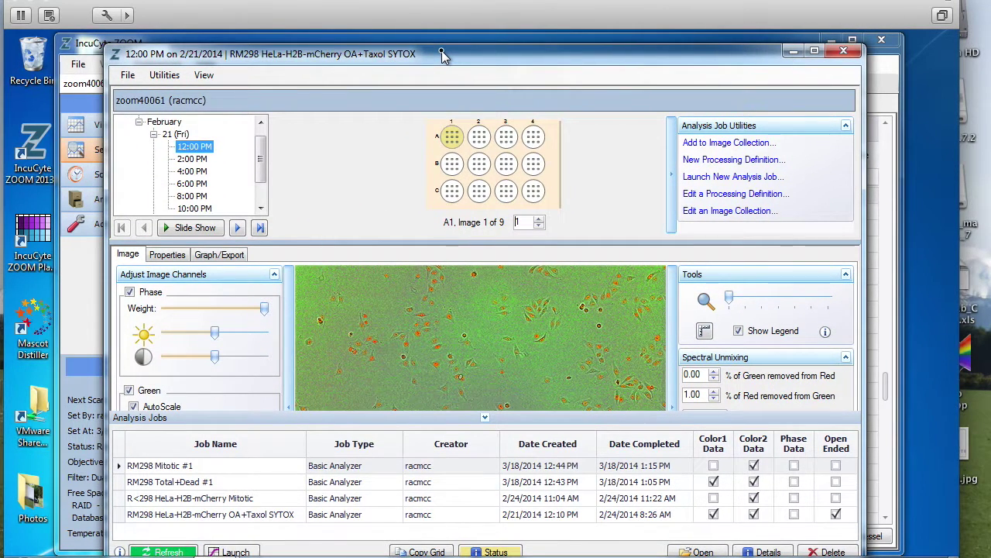
drag(442, 50, 414, 36)
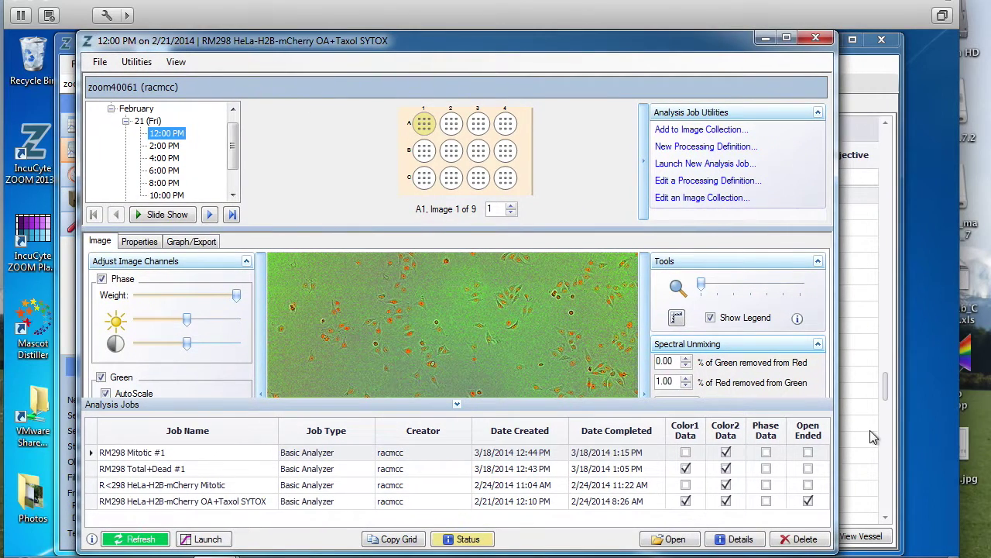
drag(835, 548, 943, 548)
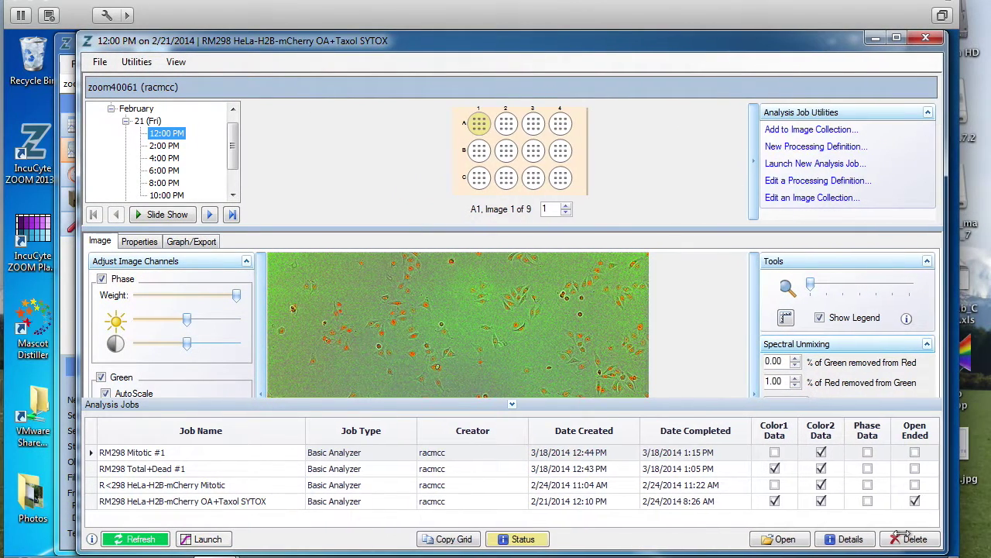
click(511, 405)
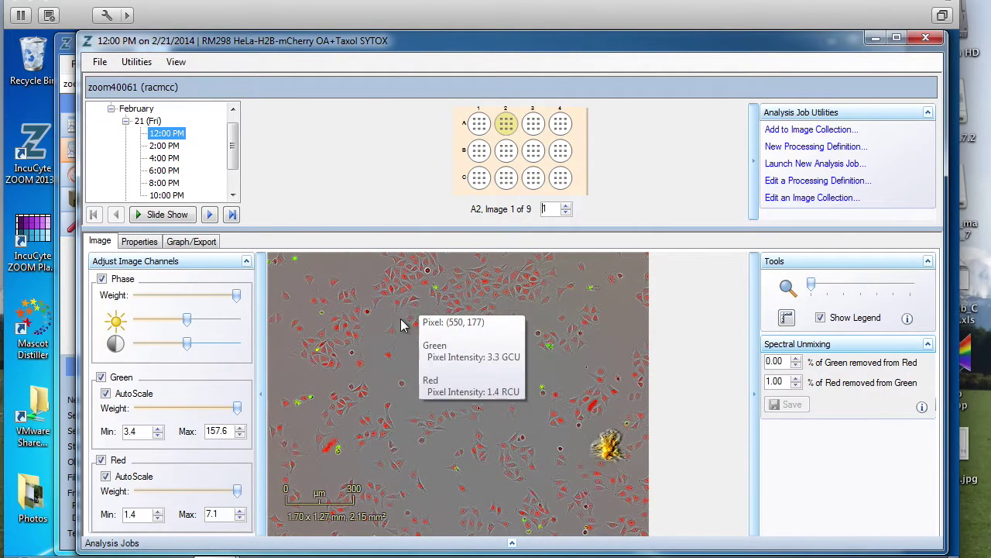
- Advance well A2 to image 2 and view the 8:00 AM scan from 24 February
click(566, 208)
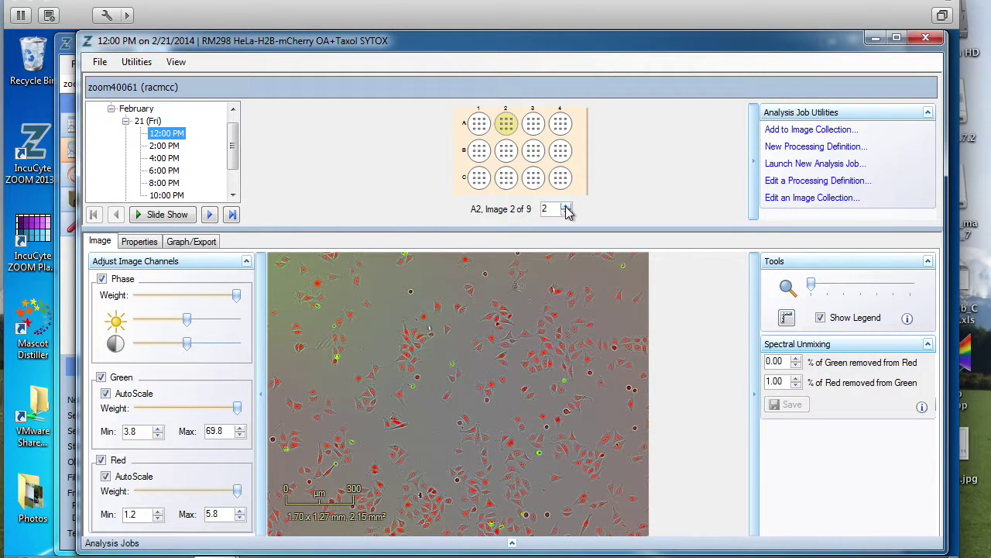
mouse_move(233, 159)
mouse_down()
mouse_move(221, 180)
mouse_move(233, 147)
mouse_move(234, 170)
mouse_up()
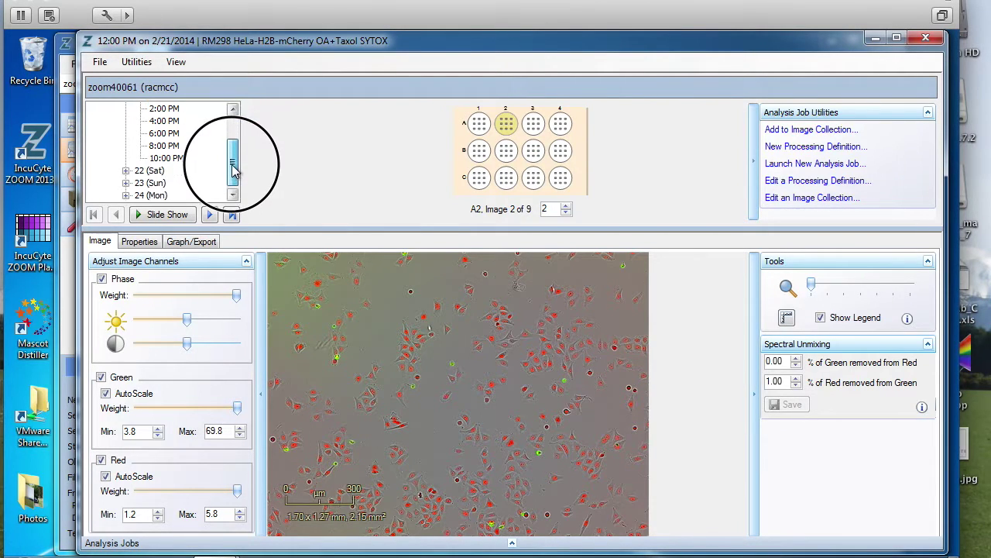
click(127, 195)
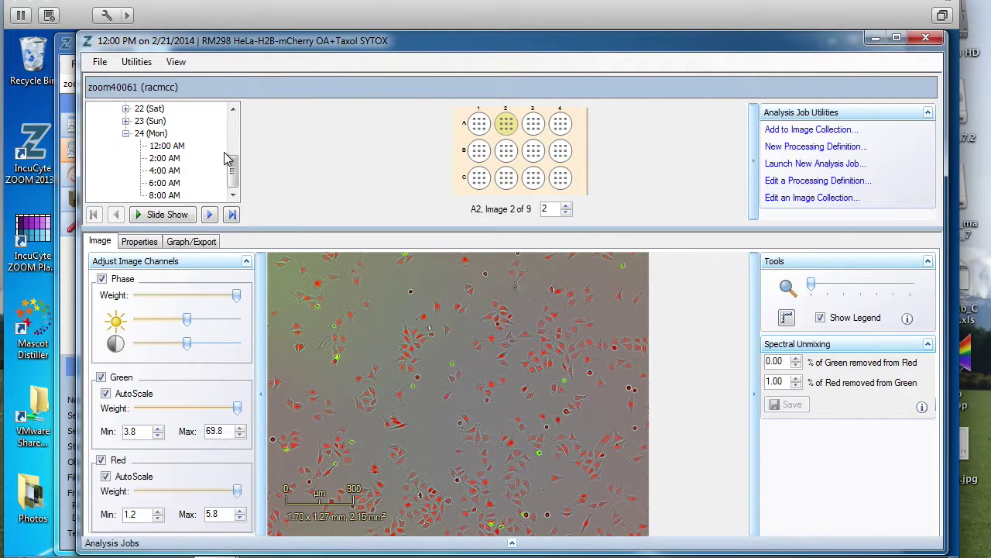
click(165, 196)
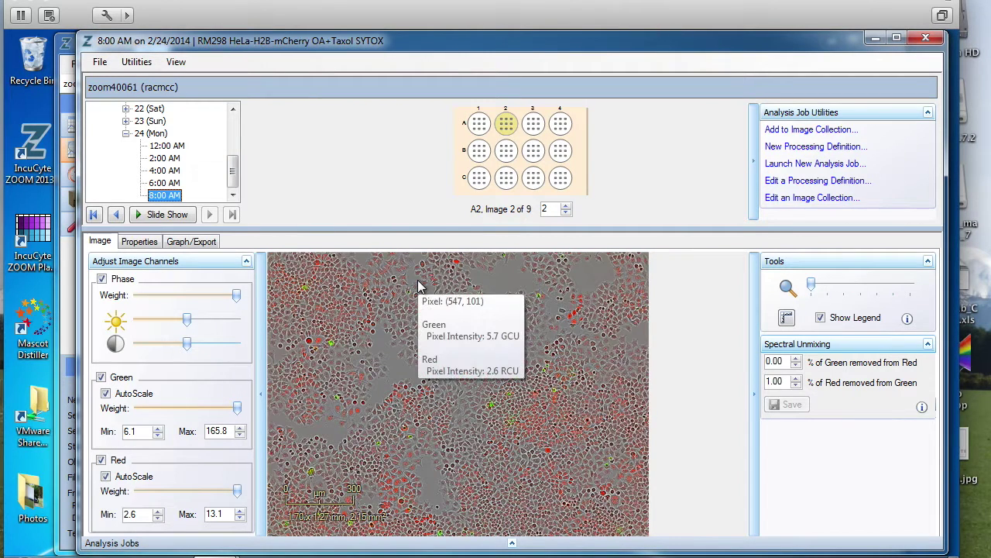
- Switch to the 12:00 PM scan from 23 February (Sun)
drag(232, 184, 233, 175)
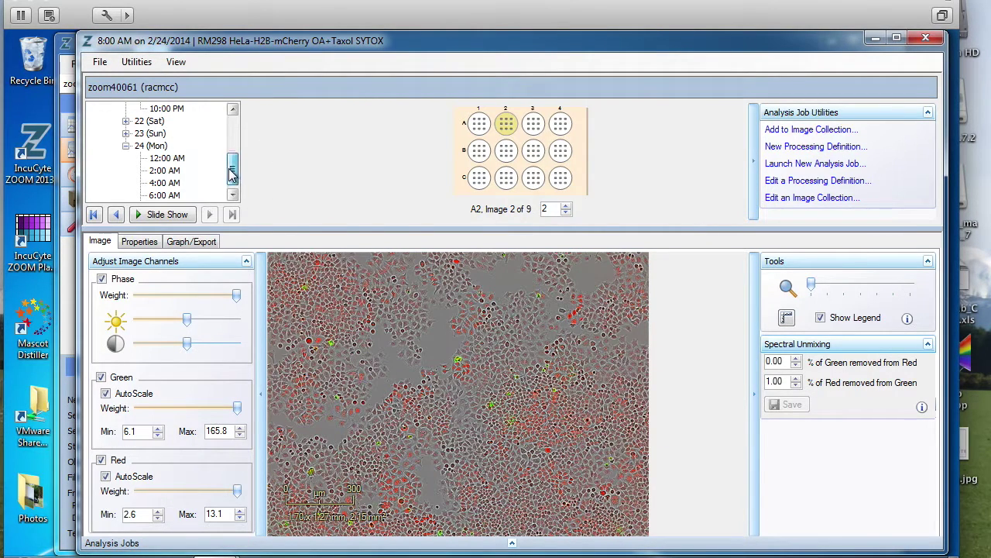
click(126, 133)
click(175, 196)
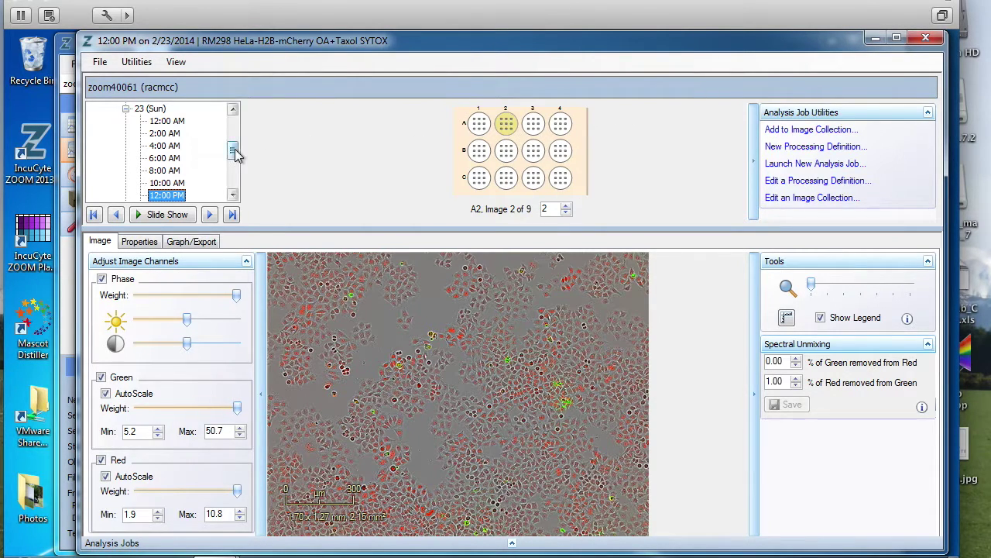
- Go back to the first scan, 12:00 PM on 21 February
drag(234, 150, 232, 127)
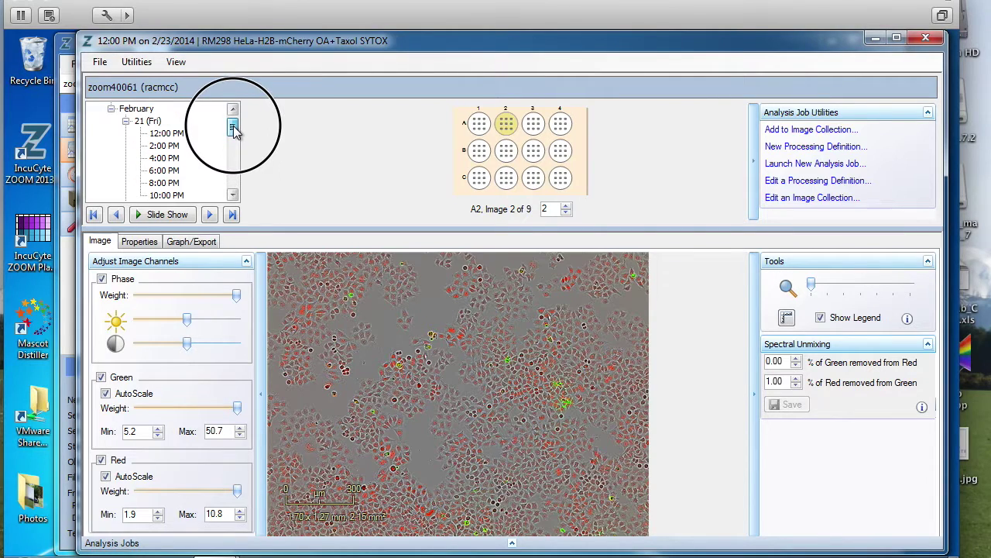
click(167, 134)
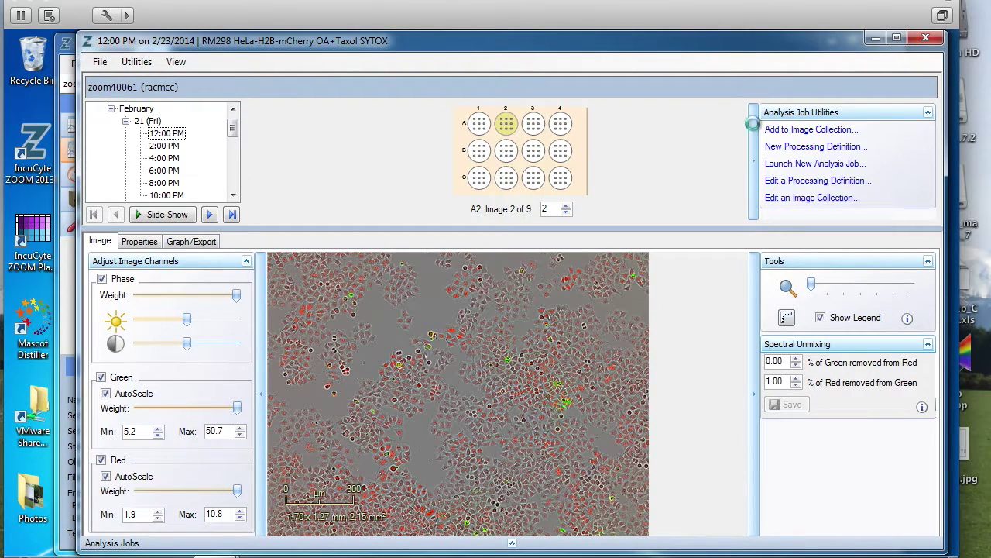
- Create the 'Rach Test IC' collection requiring Phase, Green and Red, and add well B4 image 2 to it
click(798, 130)
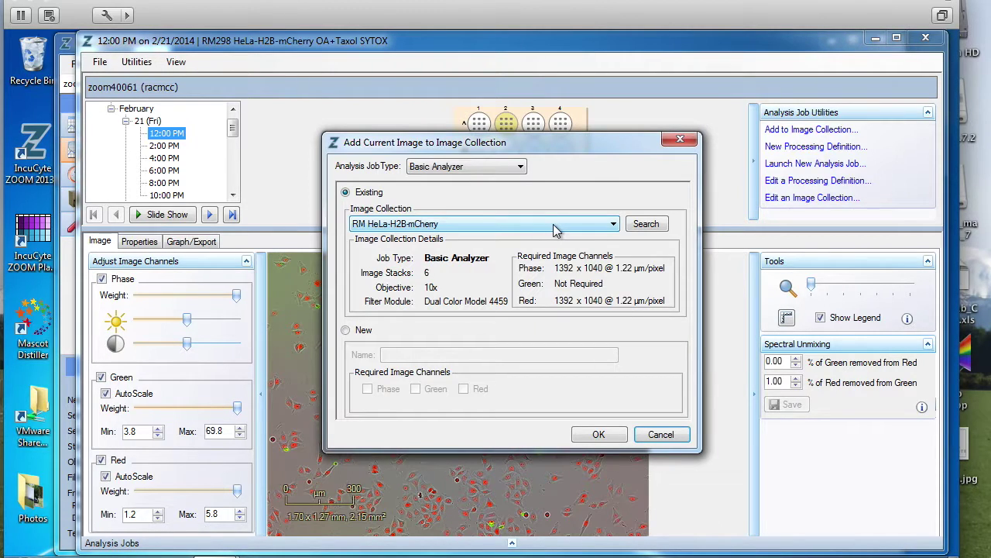
click(345, 330)
click(417, 354)
text(Rach Test IC)
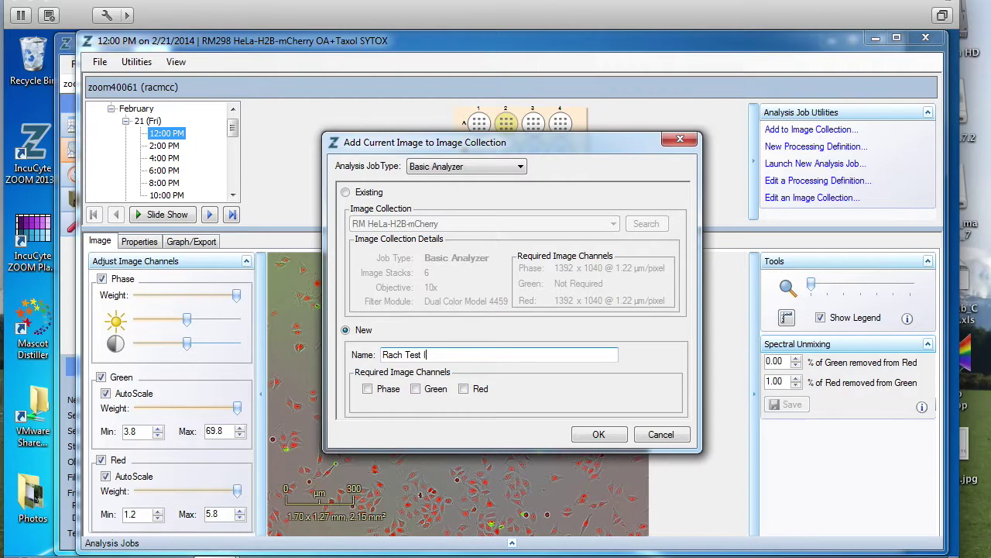
click(367, 389)
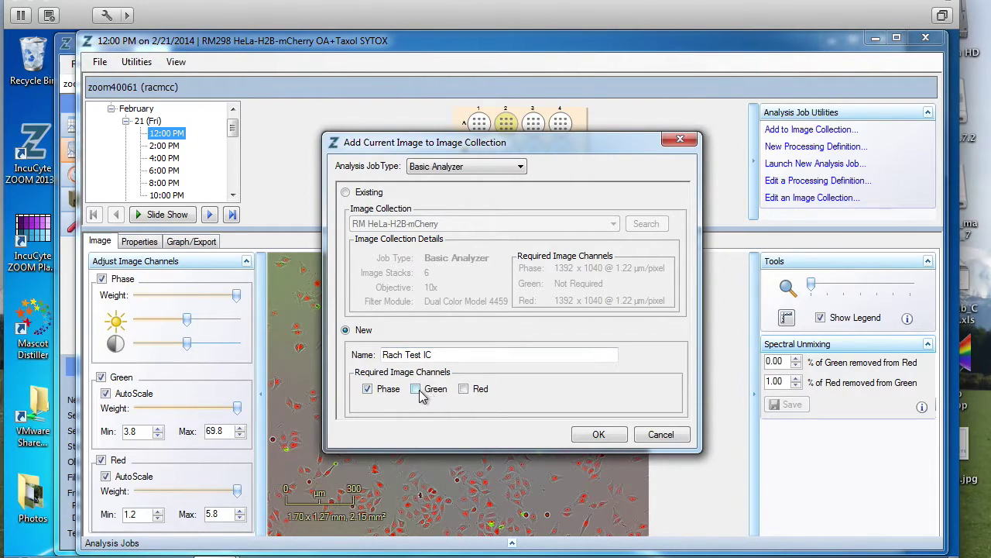
click(416, 389)
click(464, 390)
click(599, 434)
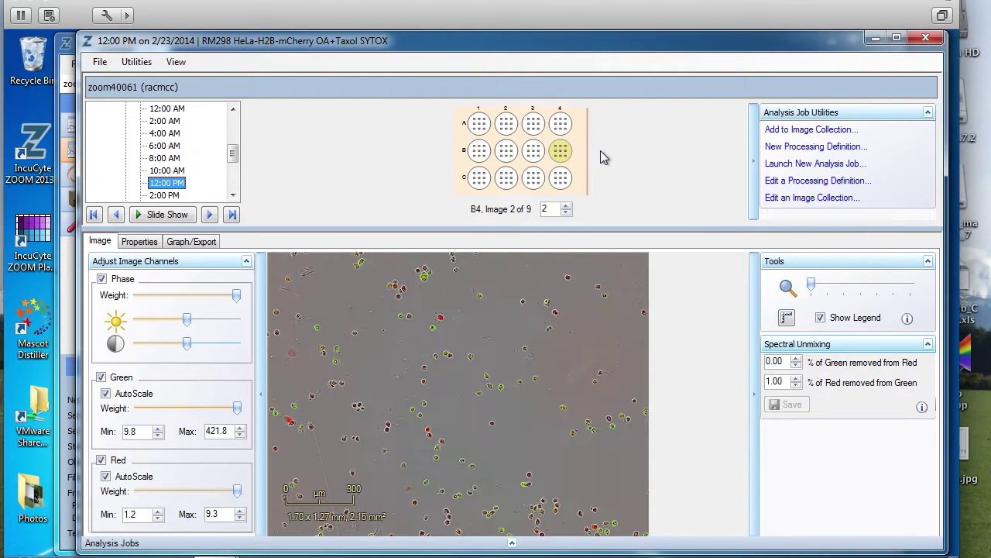
click(824, 132)
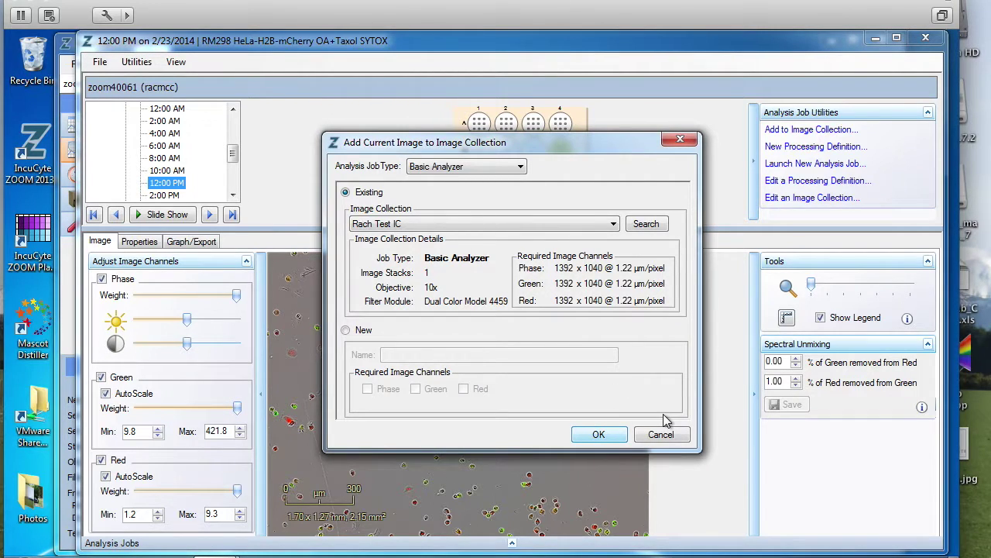
click(637, 437)
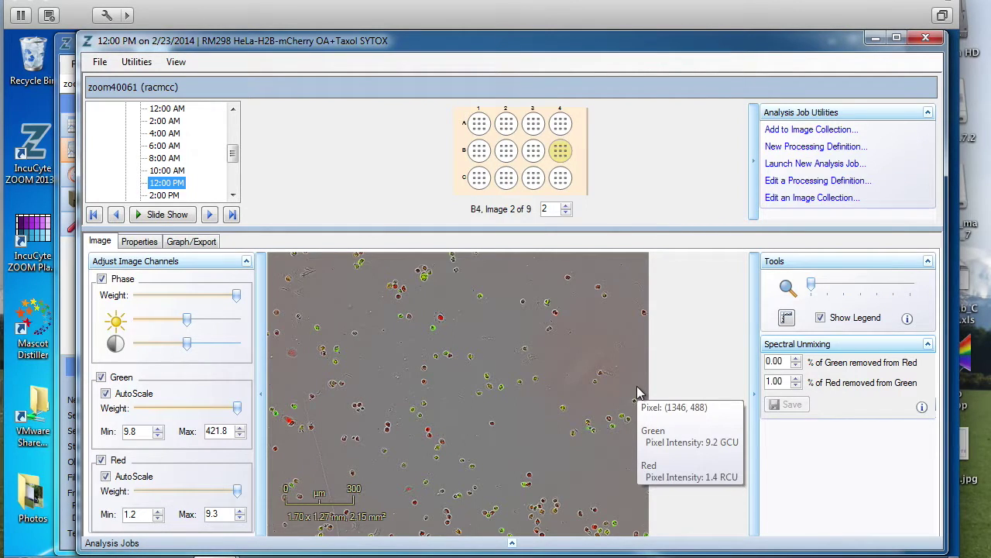
- Close the vessel viewer and open RM298 #1 from the Image Collections list
click(927, 38)
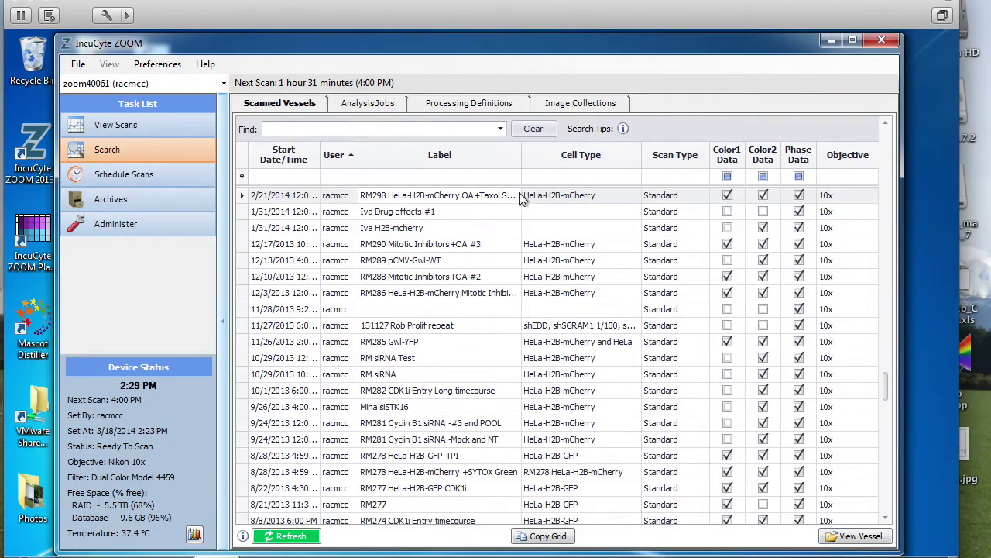
click(577, 105)
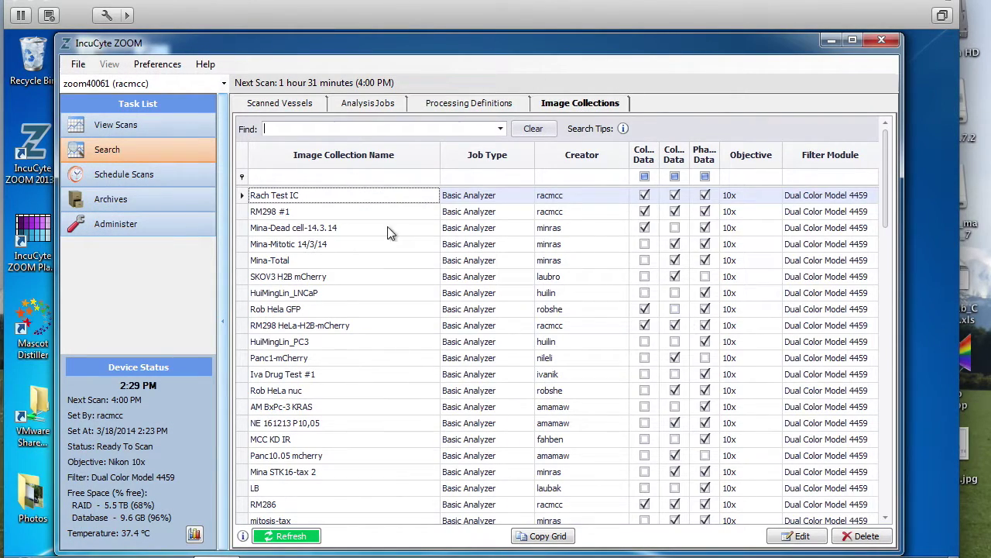
double_click(288, 211)
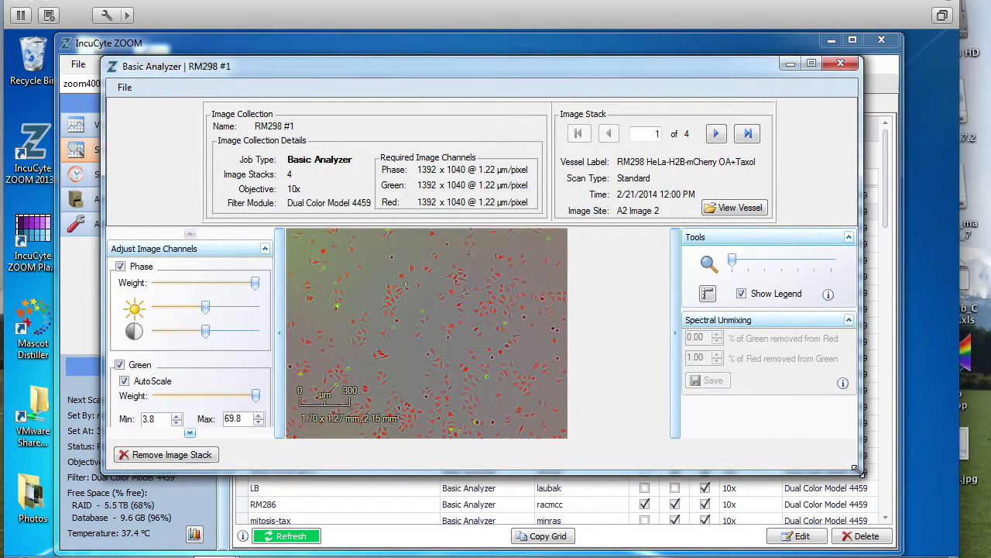
- On the next stack, hide and restore Phase, Green and Red in turn, then close the Basic Analyzer
drag(856, 469, 956, 544)
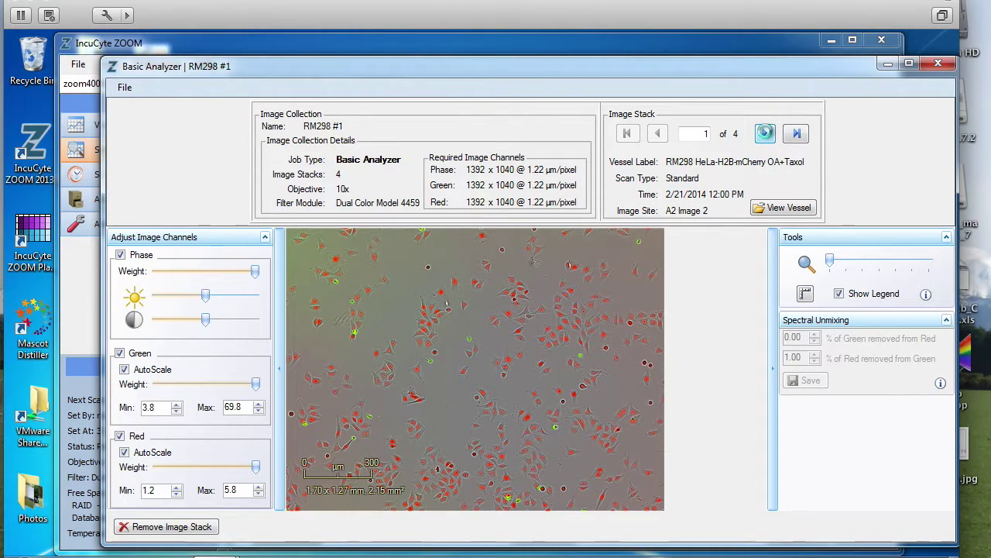
click(765, 133)
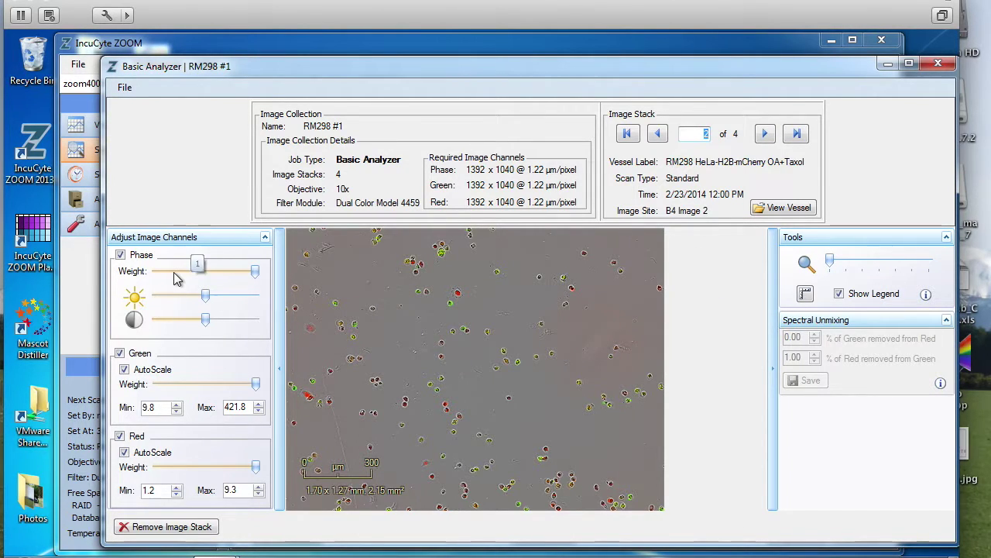
click(121, 255)
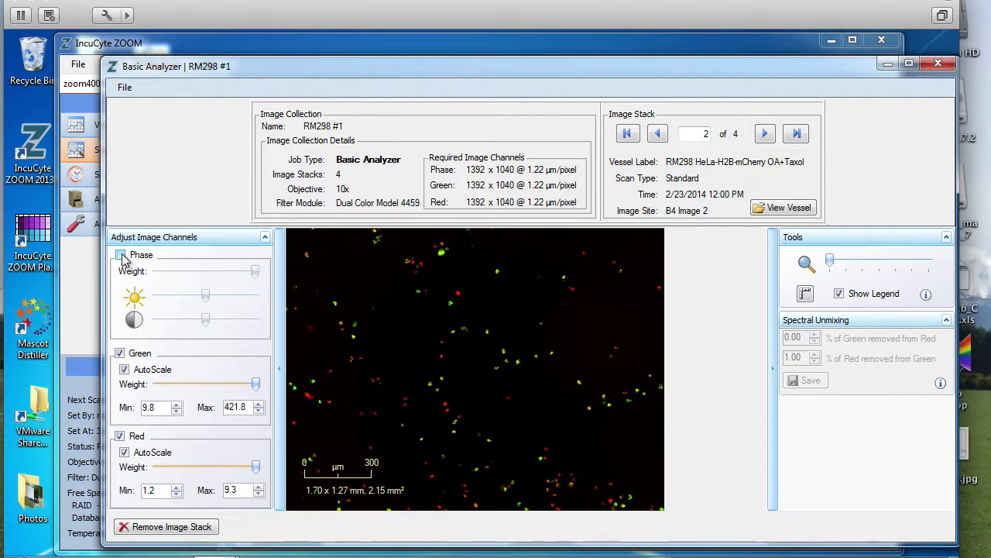
click(120, 256)
click(120, 354)
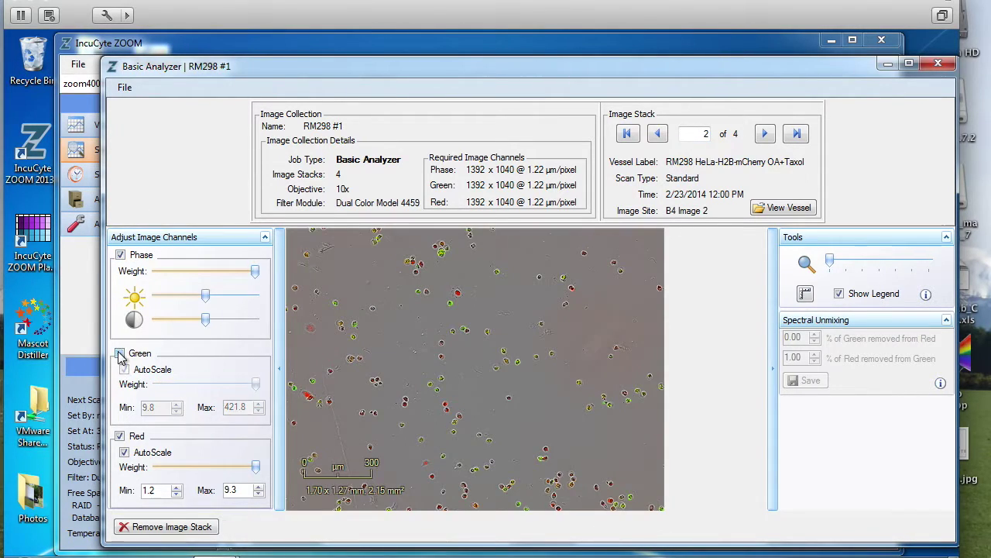
click(120, 354)
click(121, 436)
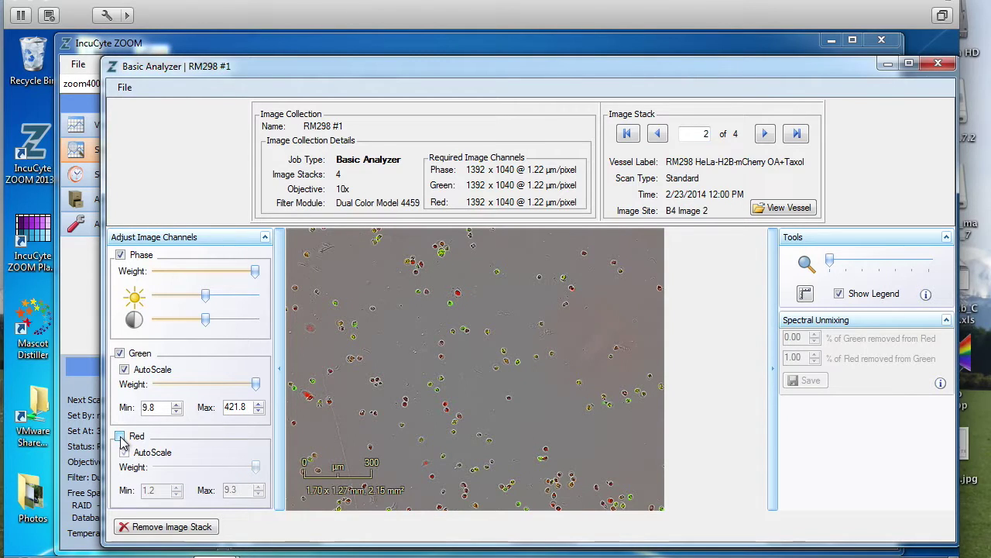
click(120, 437)
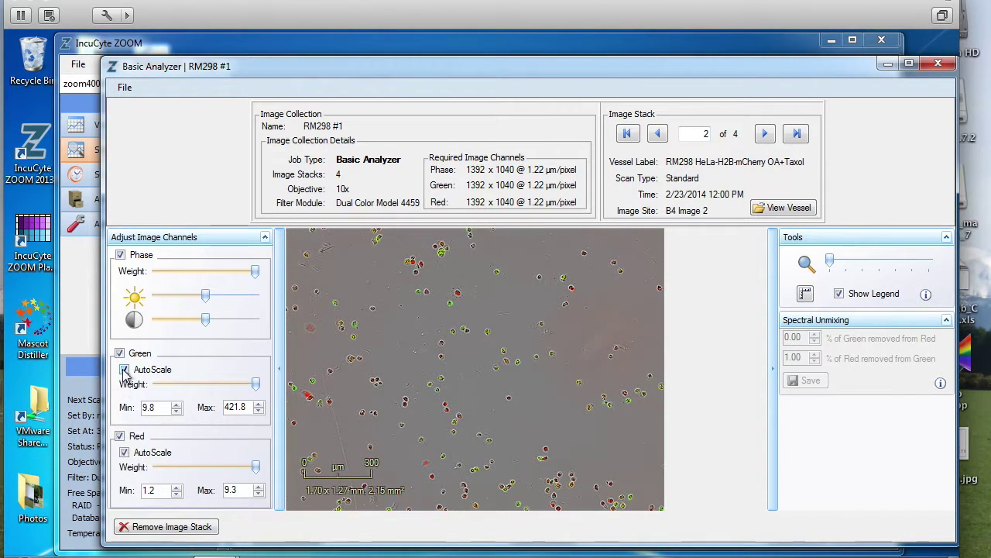
click(949, 65)
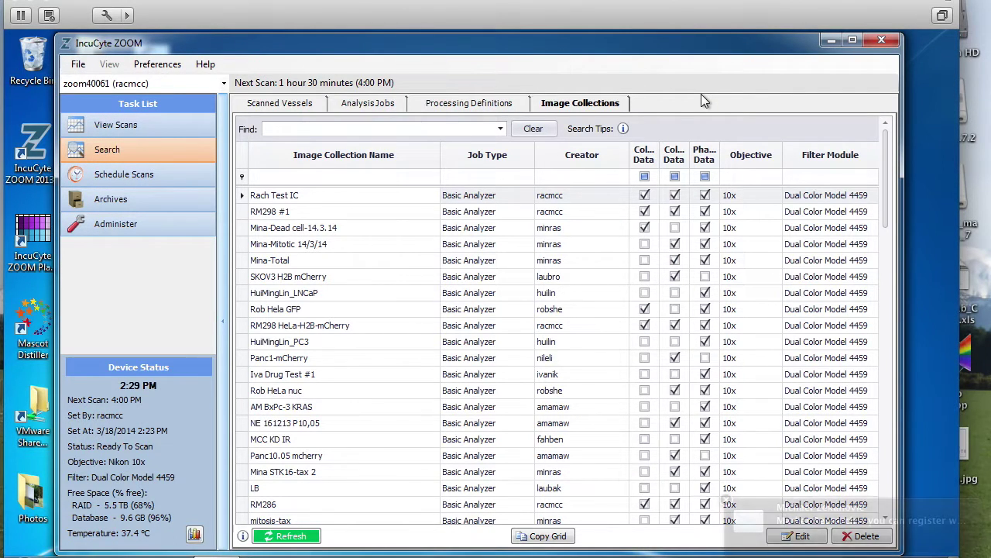
- Reopen the RM298 vessel from Scanned Vessels and start a New Processing Definition
click(280, 104)
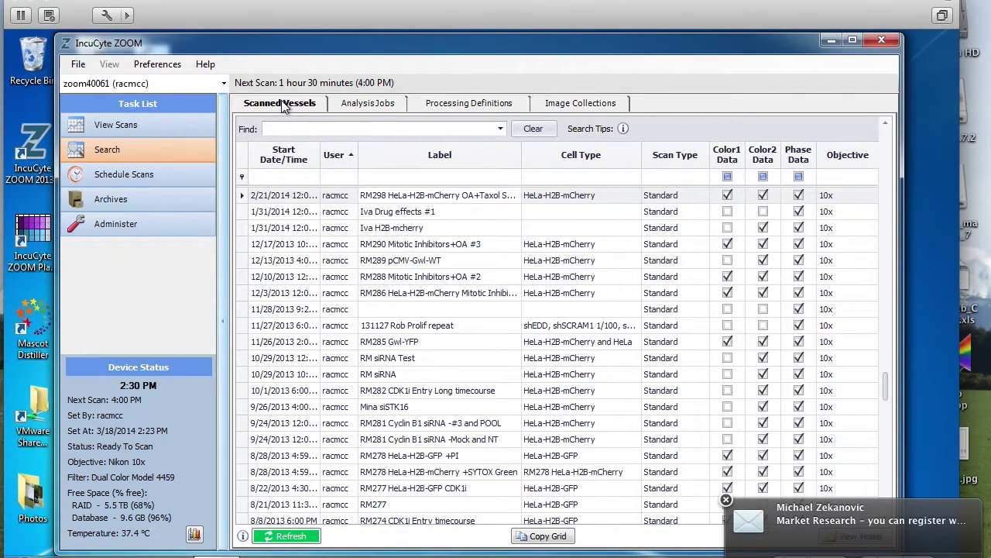
double_click(433, 196)
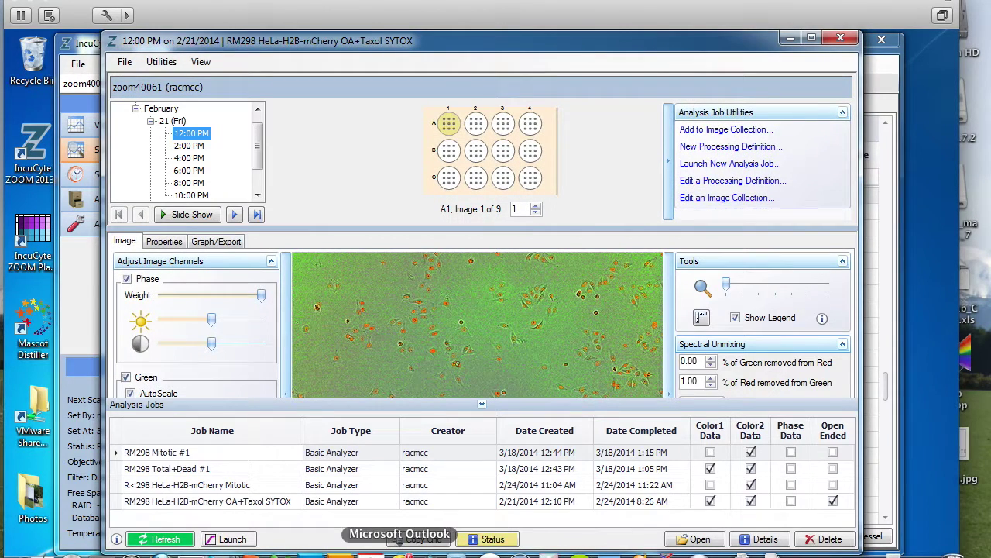
right_click(399, 551)
click(398, 524)
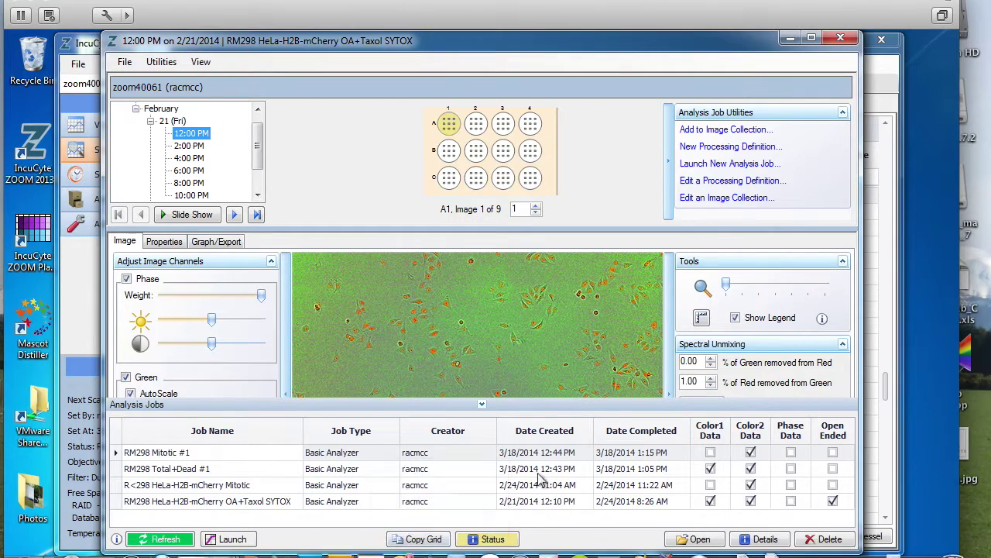
click(724, 147)
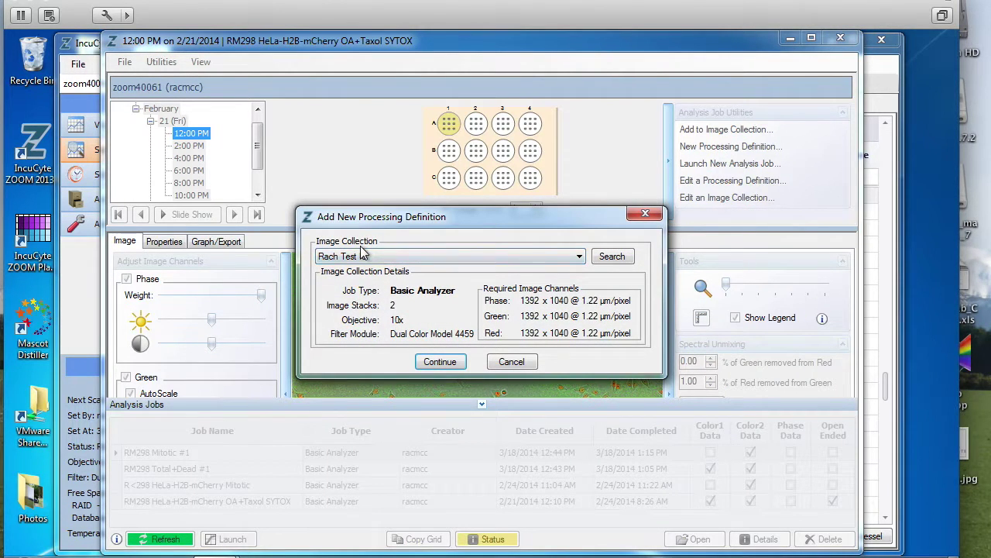
- Choose the RM298 #1 image collection for the new processing definition and continue
click(547, 257)
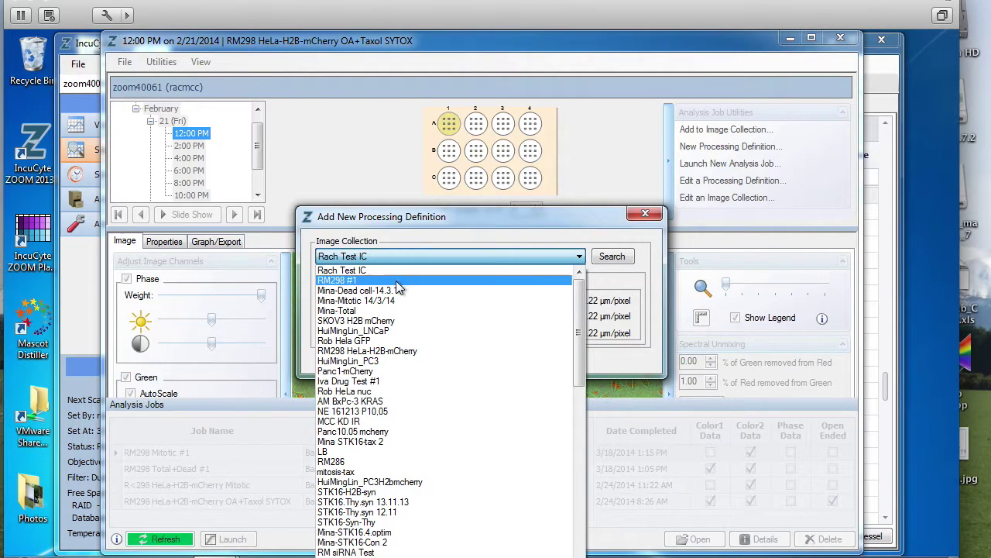
click(345, 281)
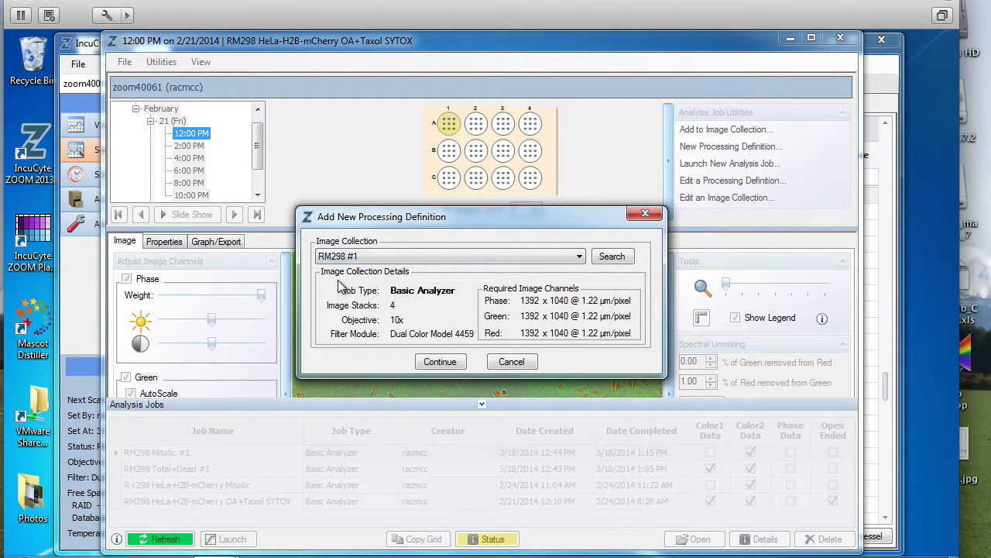
click(455, 360)
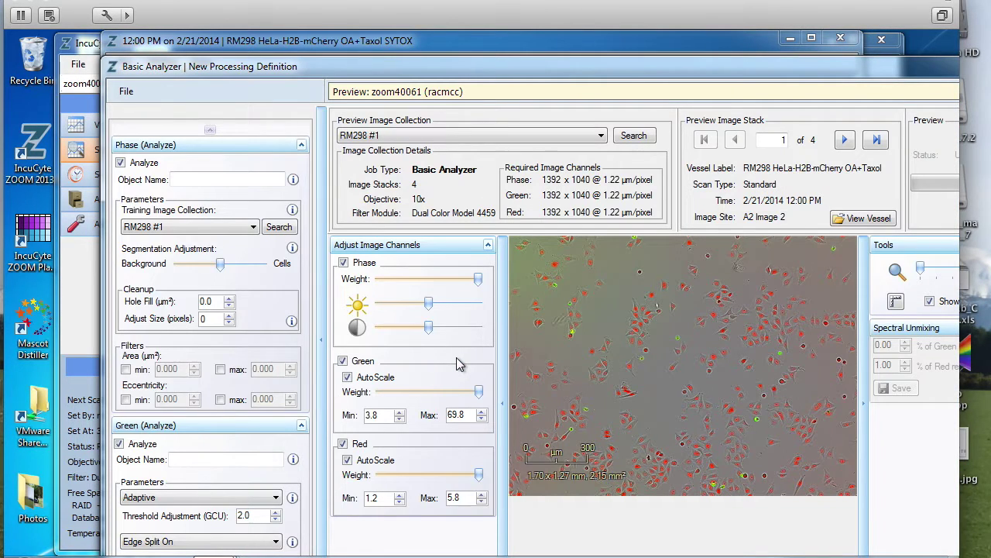
- Move the processing definition window up and left, then preview the analysis on RM298 #1
drag(515, 53, 415, 44)
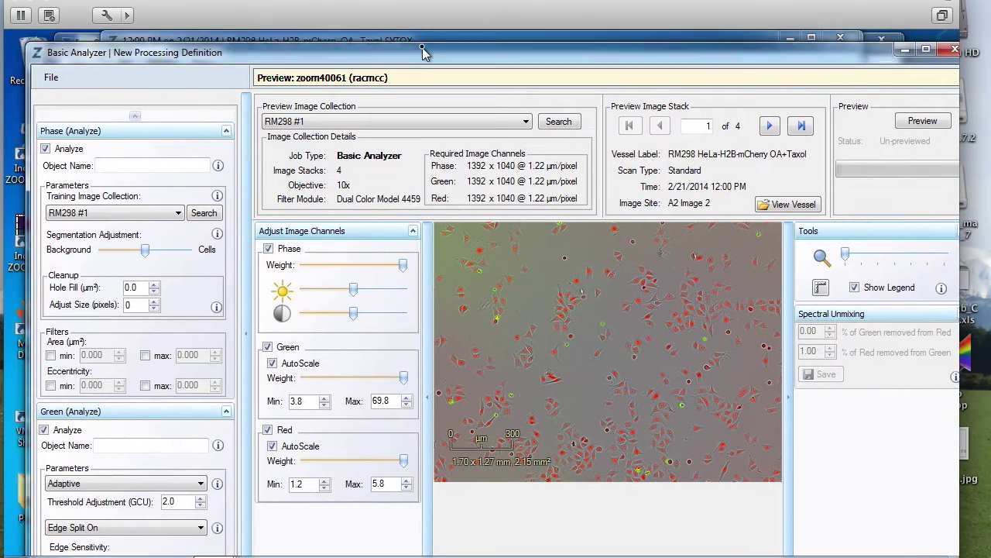
drag(422, 47, 408, 43)
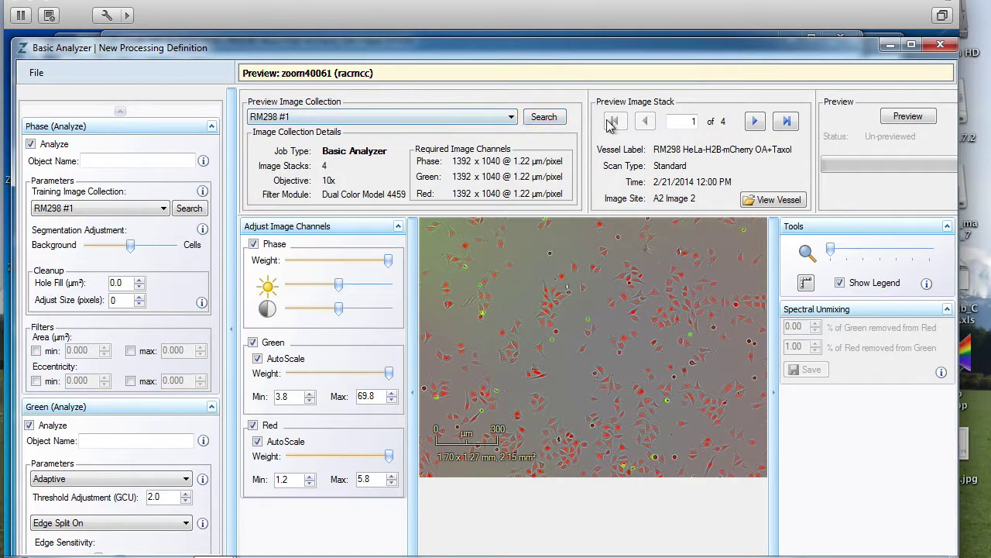
click(906, 116)
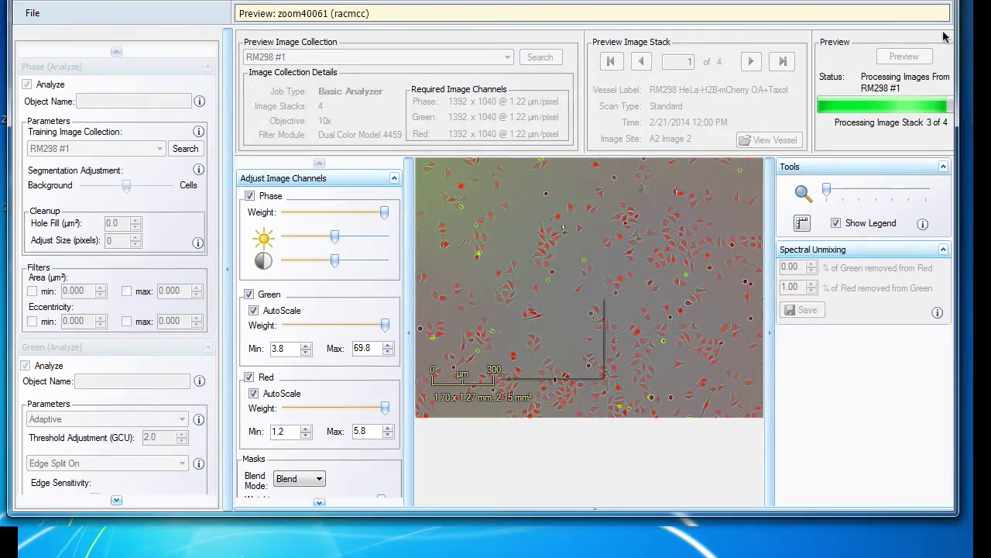
- Preview the four RM298 #1 stacks: 28.59% phase confluence, 47 green and 185 red objects
click(497, 280)
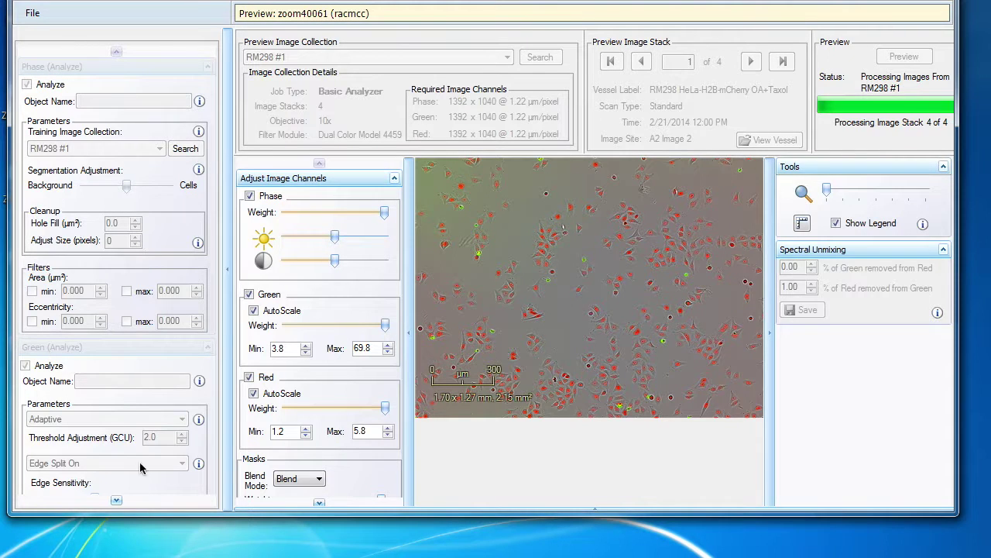
click(116, 500)
drag(117, 501, 116, 500)
mouse_move(511, 251)
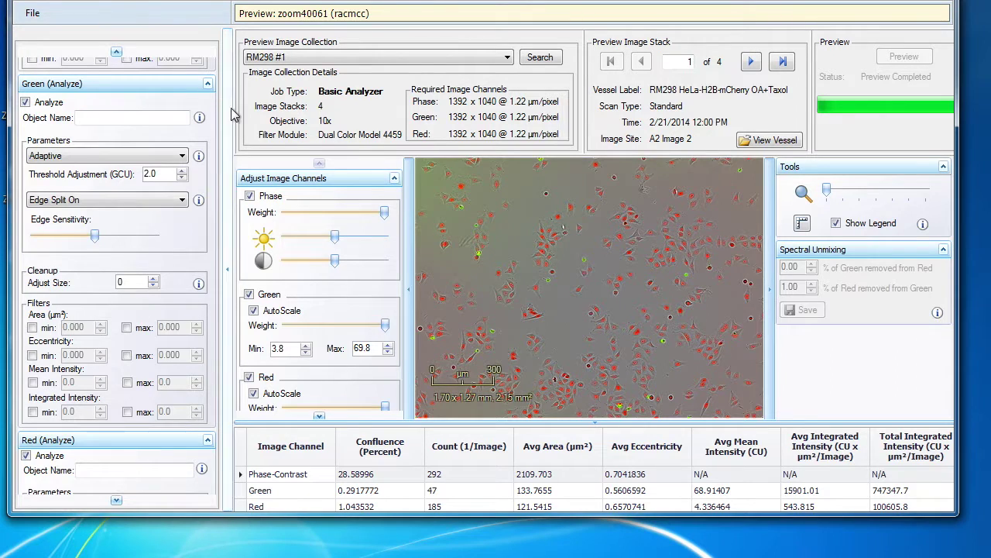
- Untick Analyze for Green and Phase so only the Red channel is analysed, then preview it
click(116, 51)
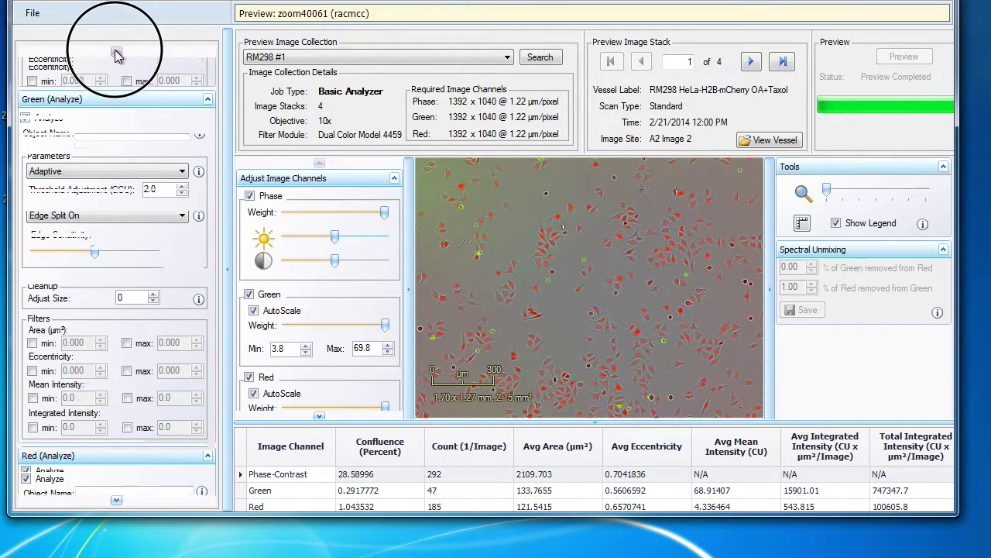
click(26, 486)
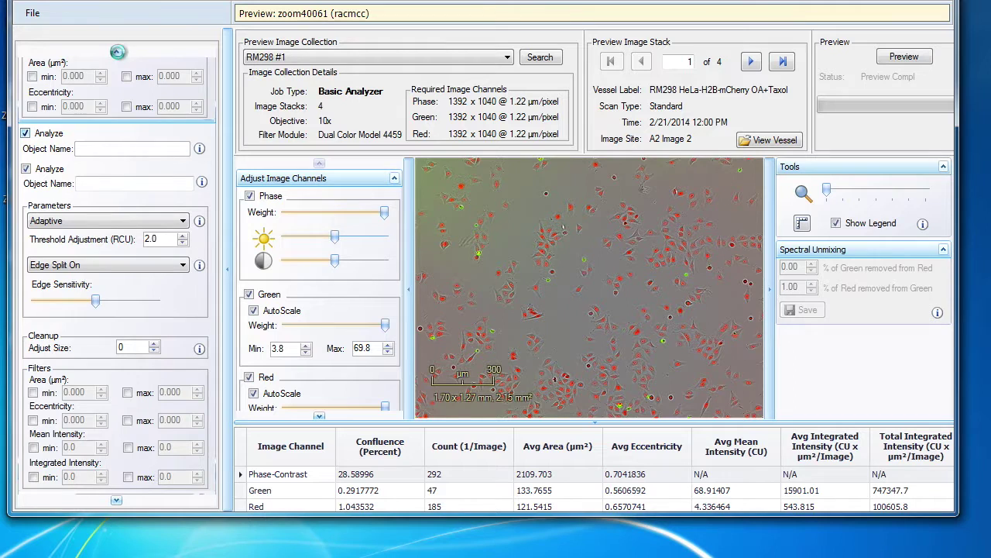
click(117, 51)
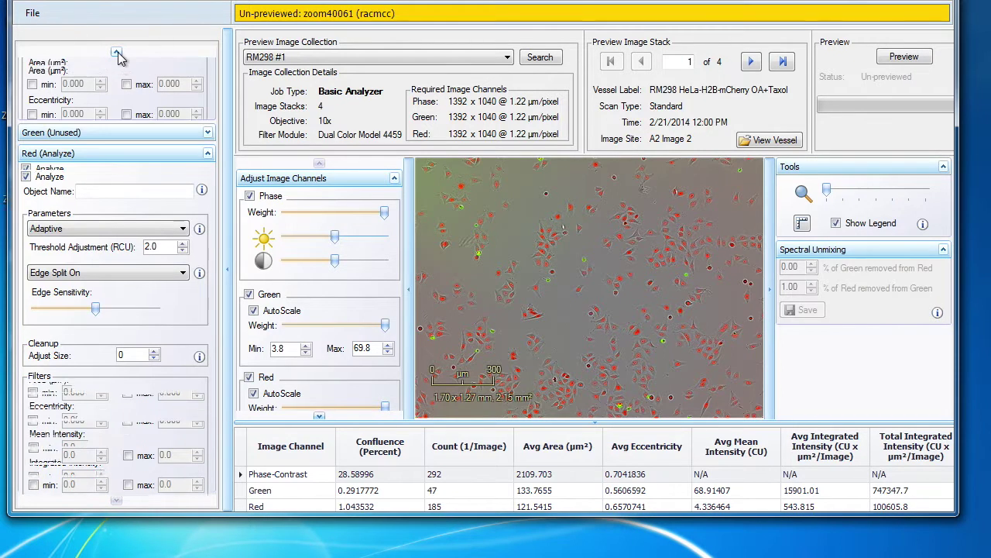
drag(117, 53, 117, 53)
click(28, 84)
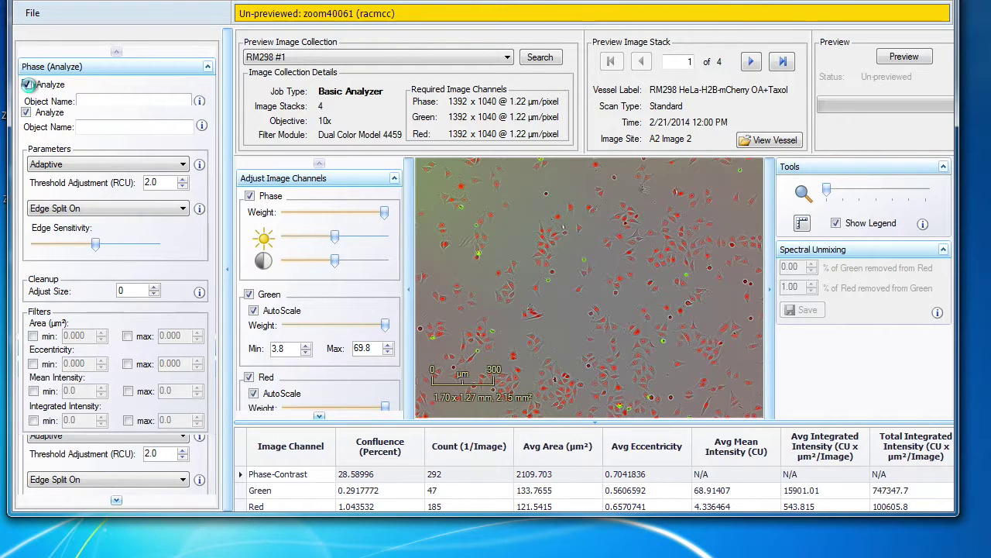
click(28, 85)
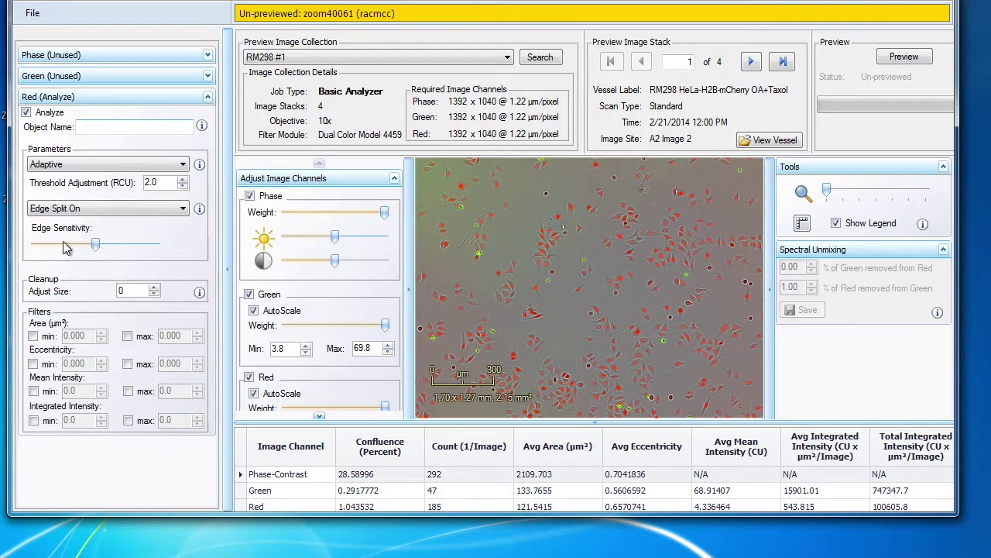
click(595, 426)
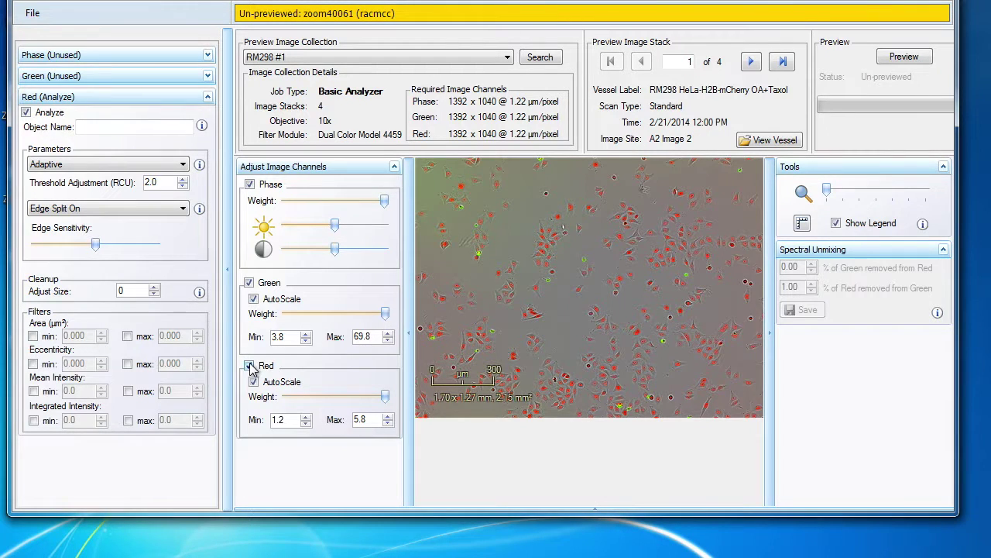
click(903, 57)
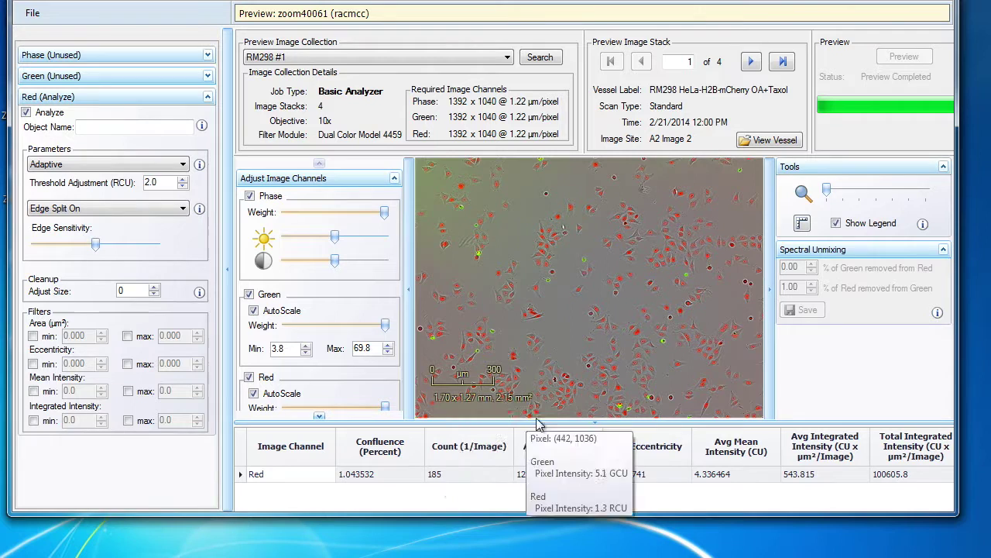
- Drag the results splitter down to give the image channel settings more room
drag(414, 424, 581, 551)
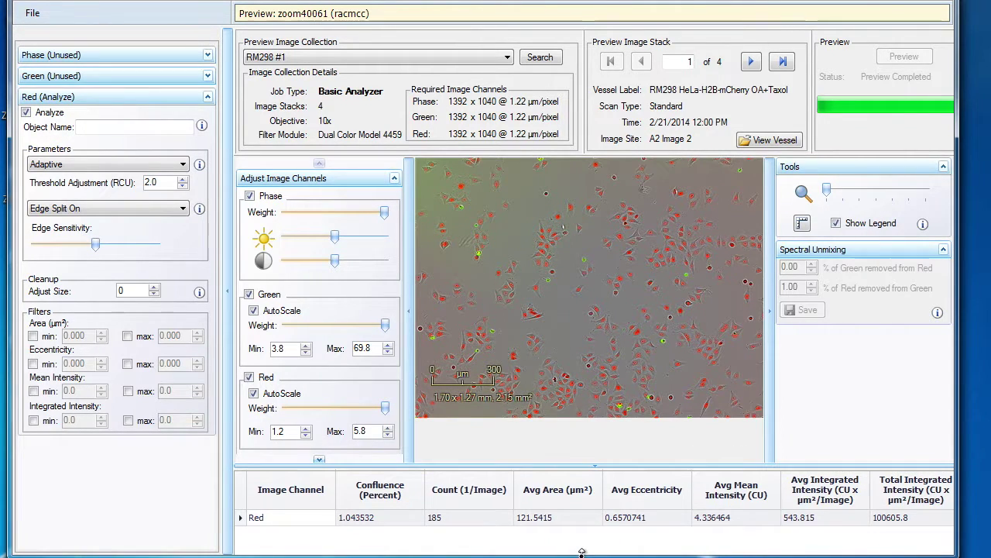
- Overlay the red counting masks on the preview image
click(320, 460)
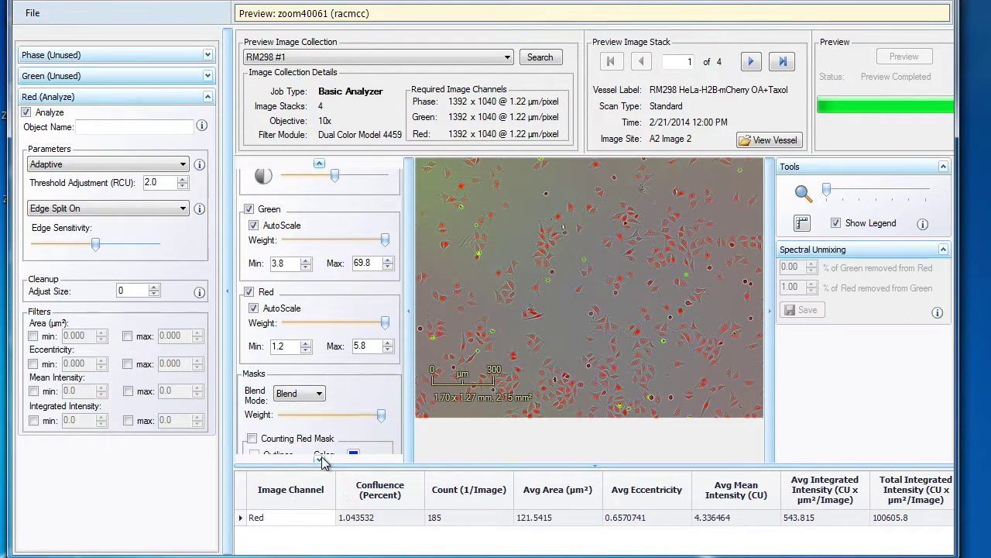
click(321, 461)
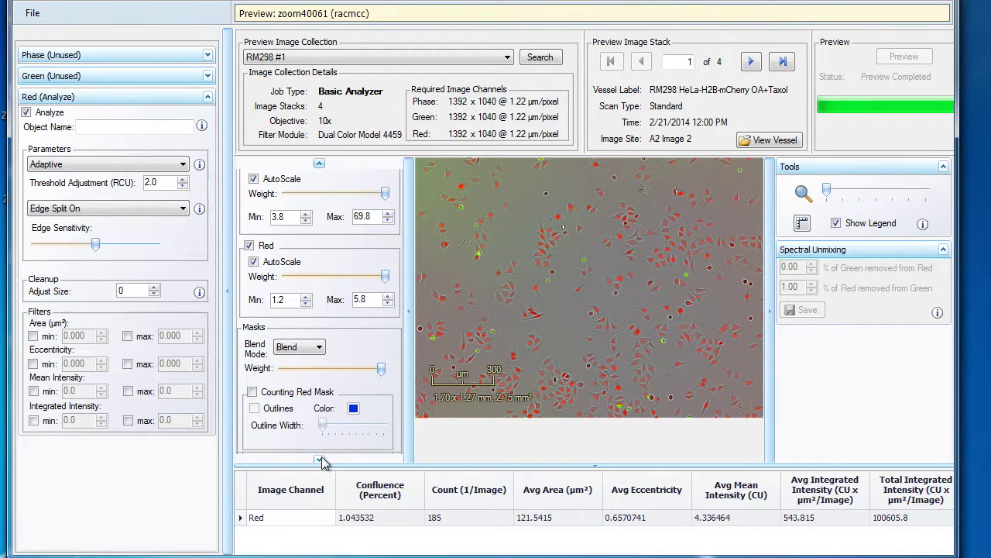
click(252, 392)
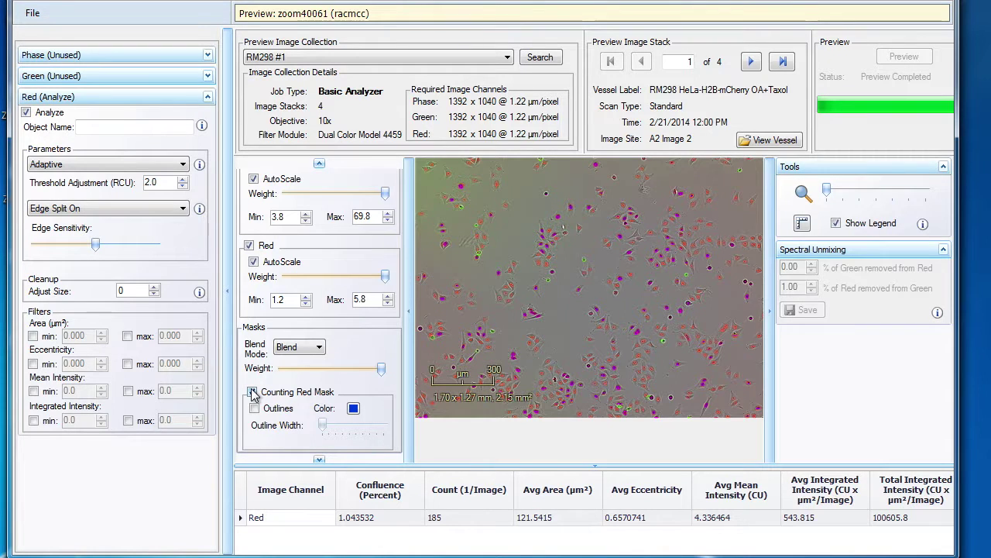
click(252, 392)
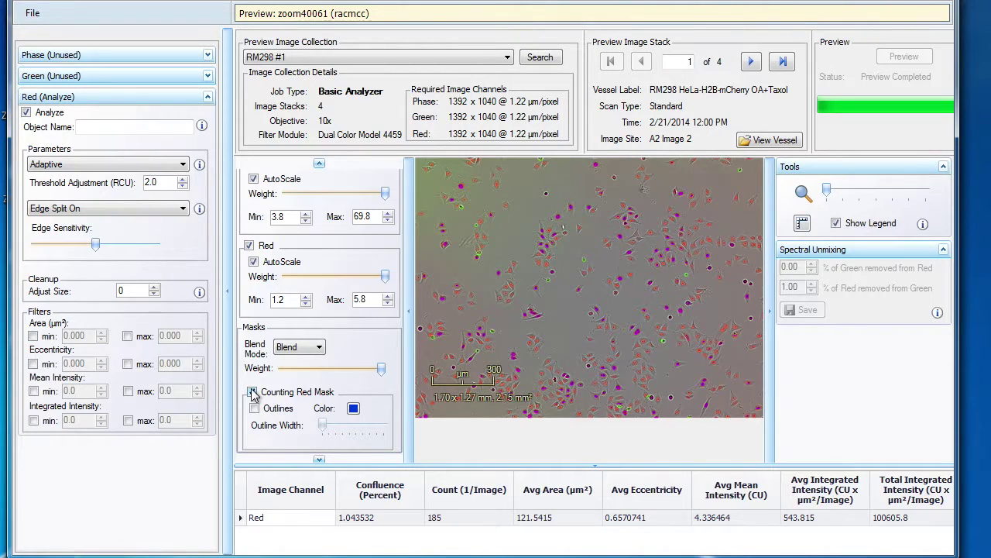
- Zoom into the red preview and inspect individual cells' intensity and mask readings
mouse_move(498, 244)
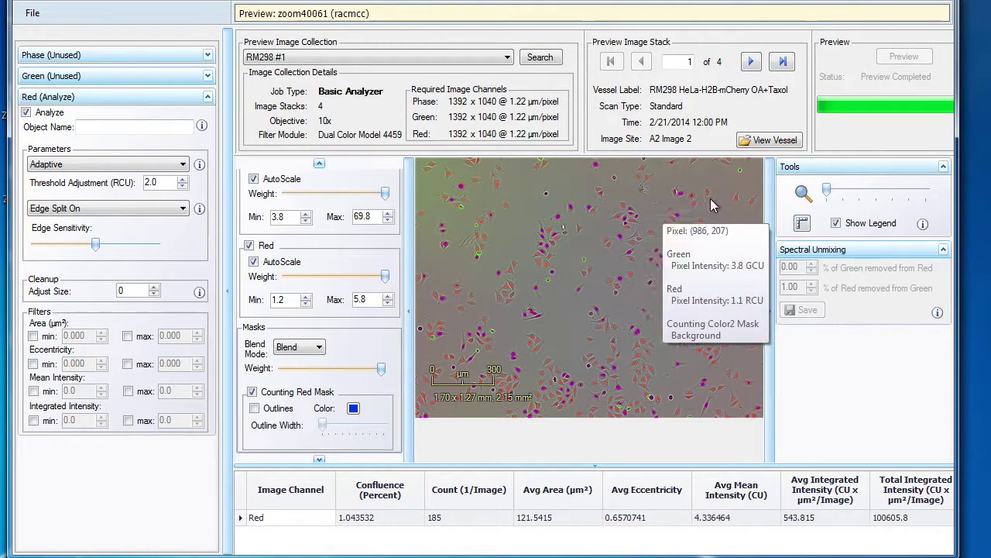
drag(828, 192, 873, 193)
mouse_move(637, 285)
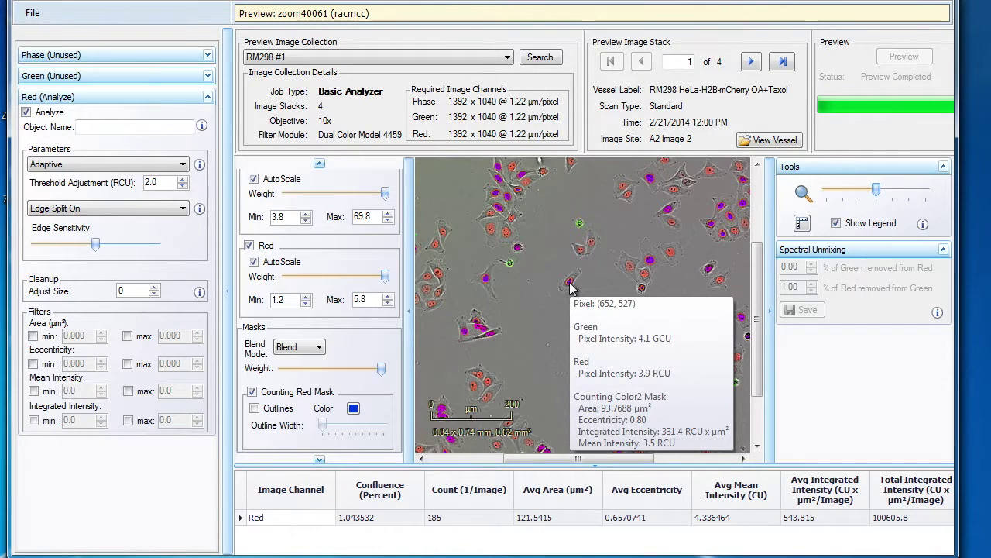
mouse_move(571, 286)
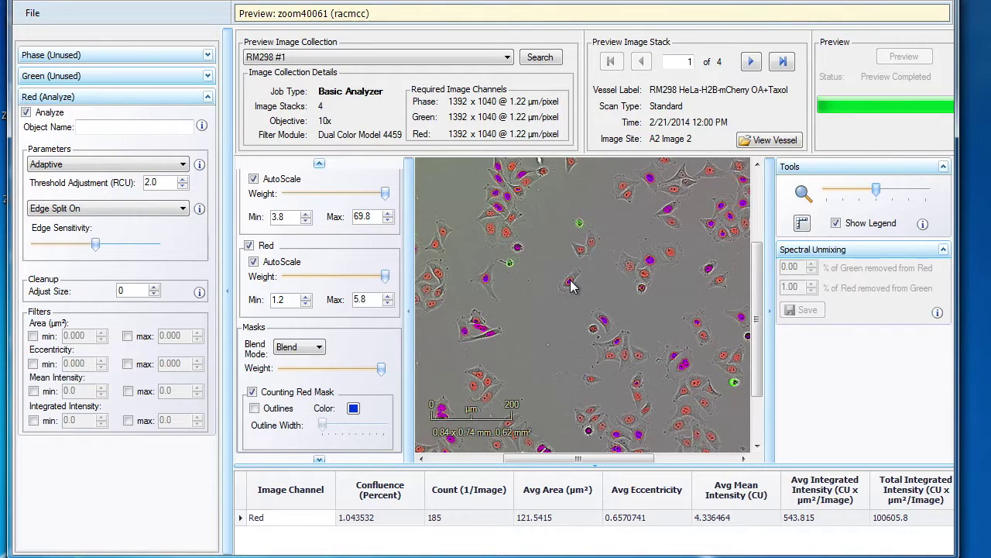
mouse_move(571, 285)
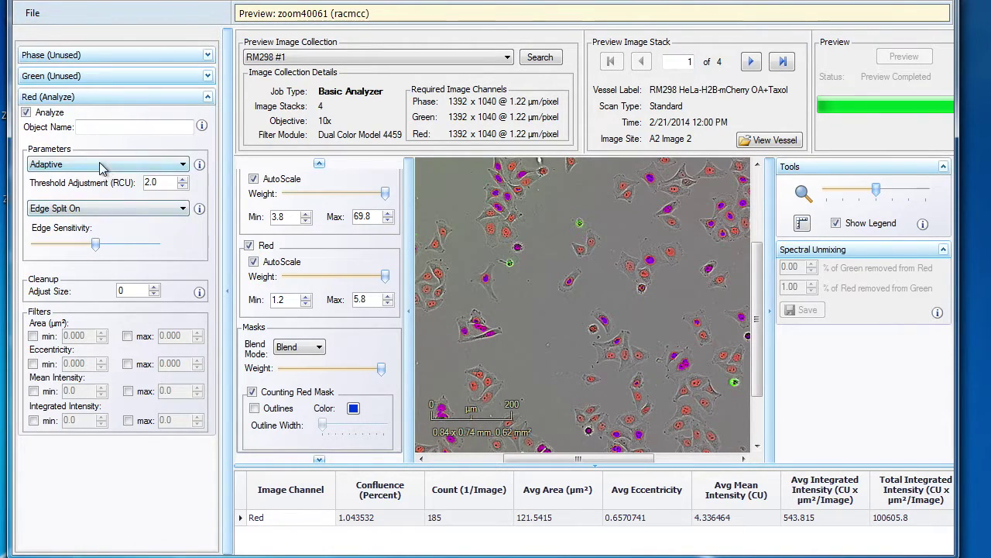
click(182, 166)
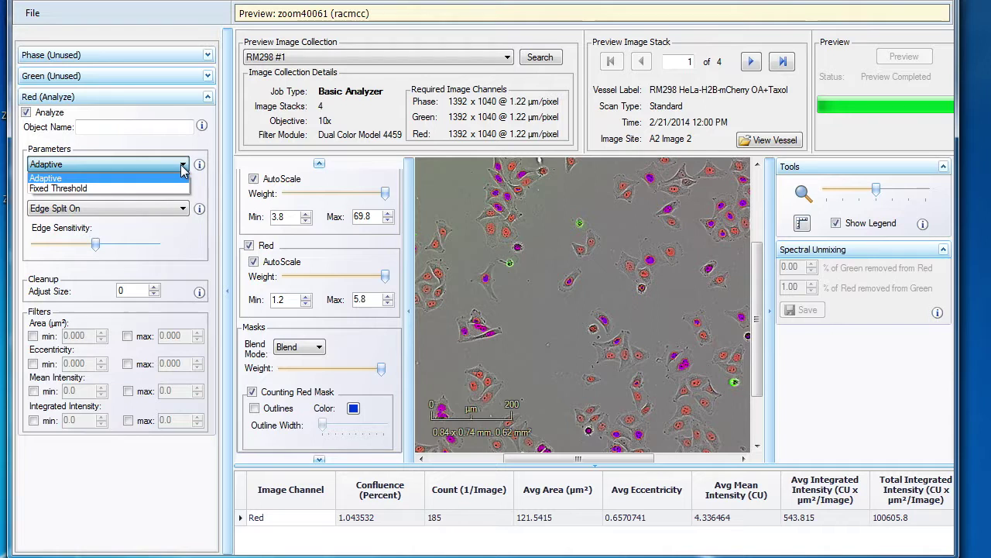
click(183, 178)
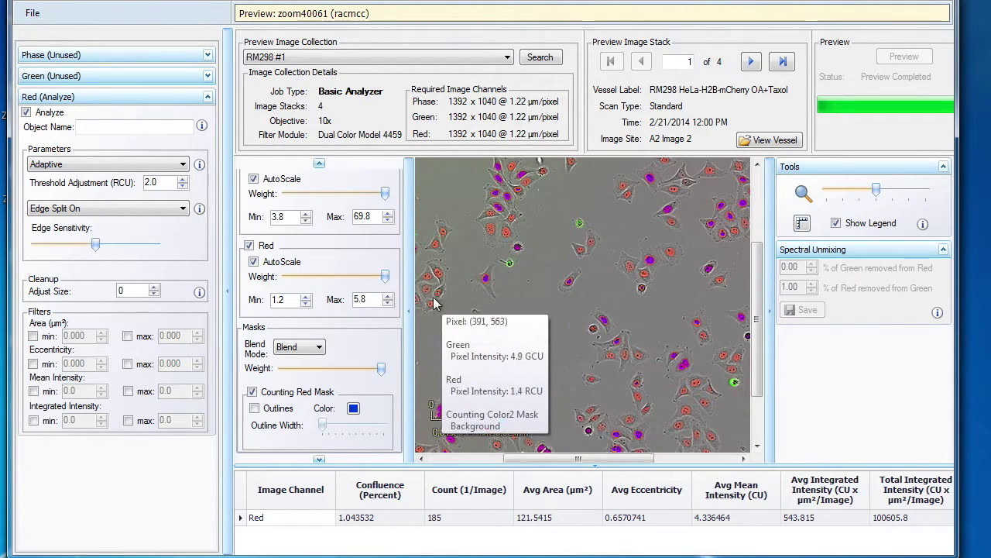
mouse_move(205, 220)
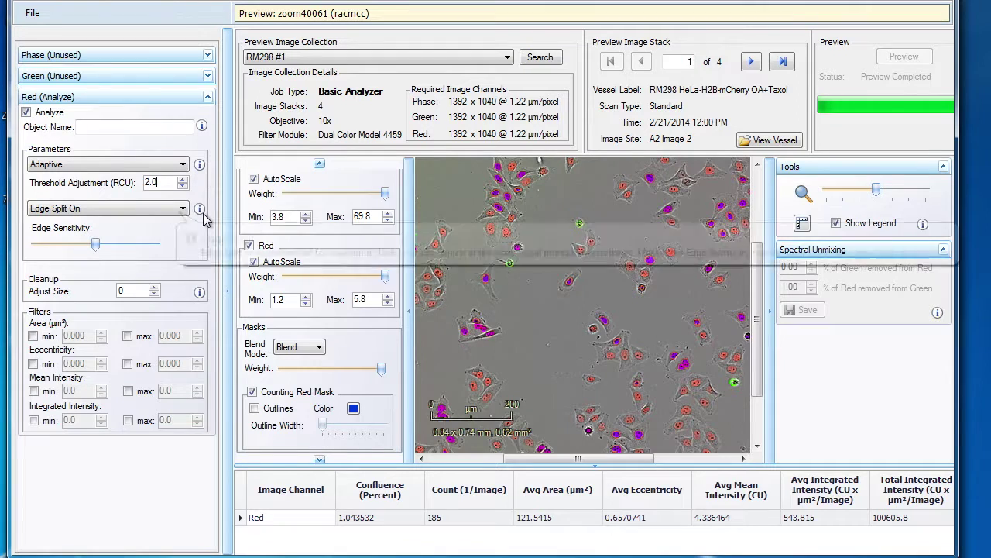
- Keep Edge Split On, then close the definition editor, prompting the Unsaved Changes dialog
click(128, 217)
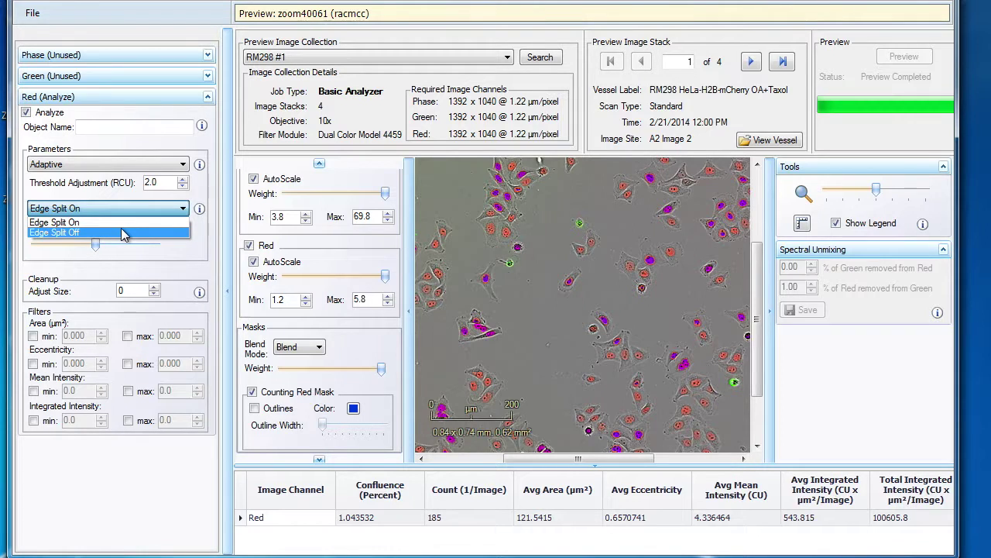
click(195, 247)
mouse_move(97, 247)
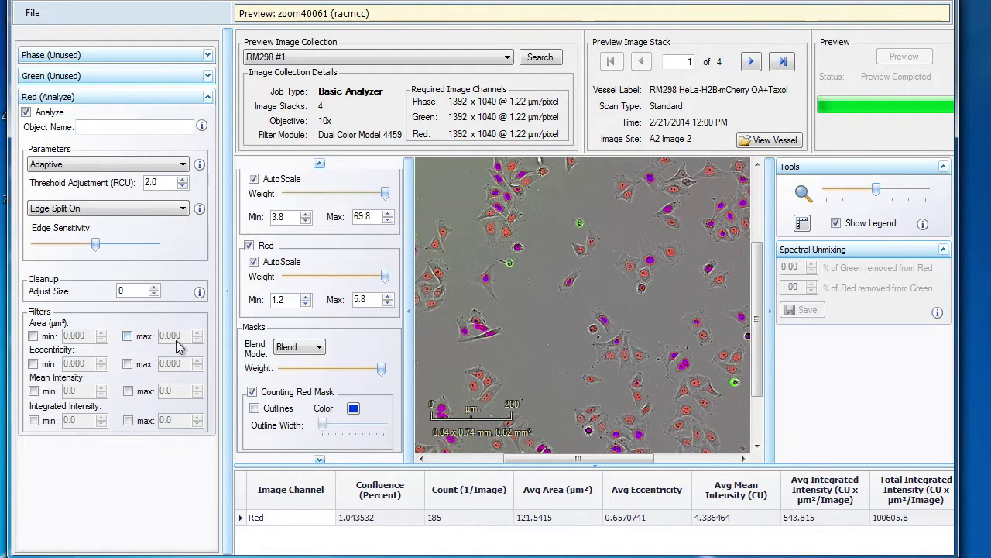
mouse_move(487, 287)
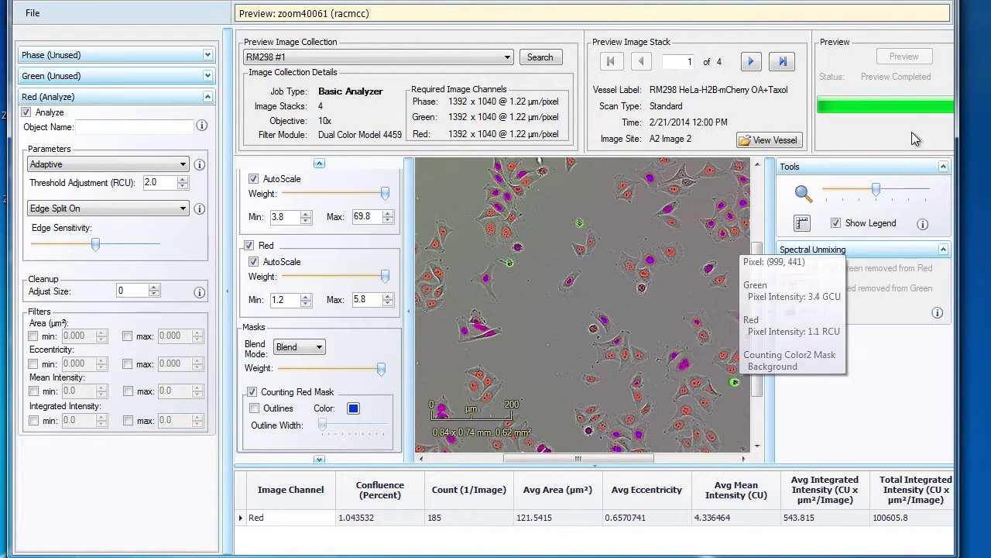
click(974, 8)
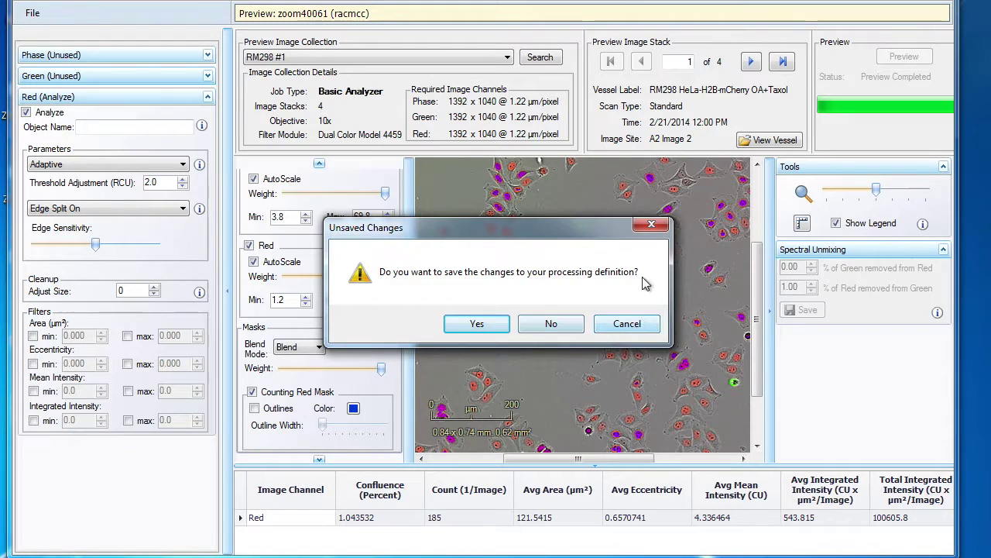
- Dismiss the prompt, save via File > Save, then close the editor answering No
click(652, 224)
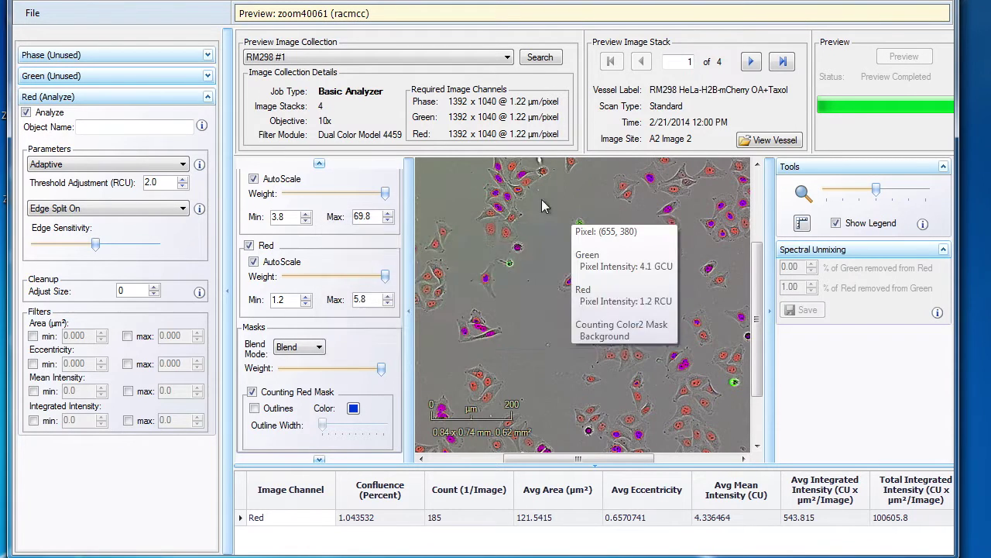
click(35, 14)
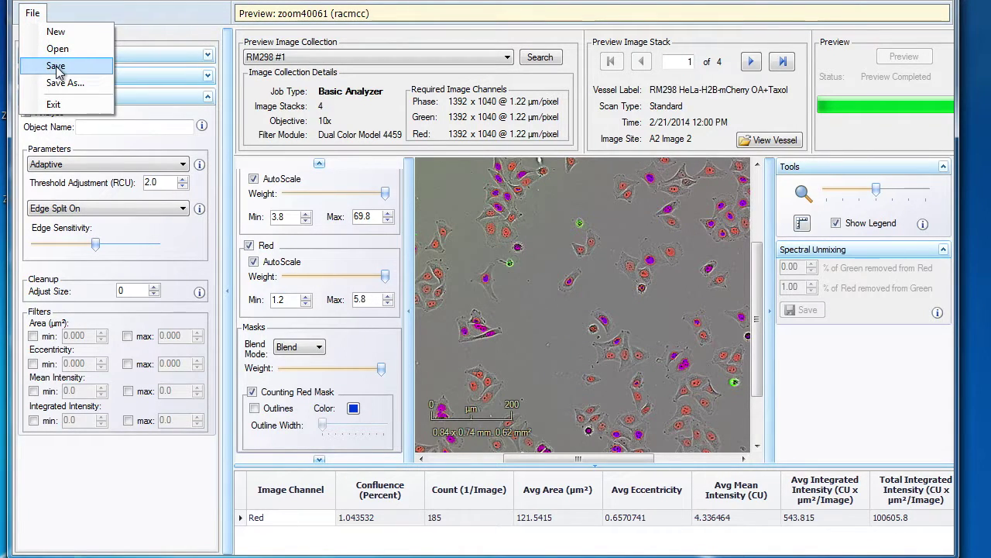
click(56, 67)
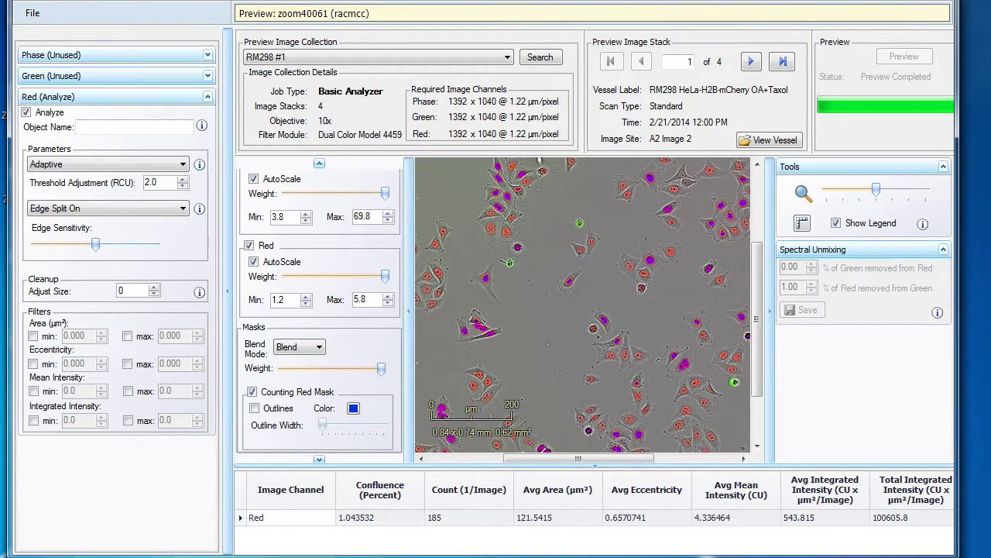
click(579, 320)
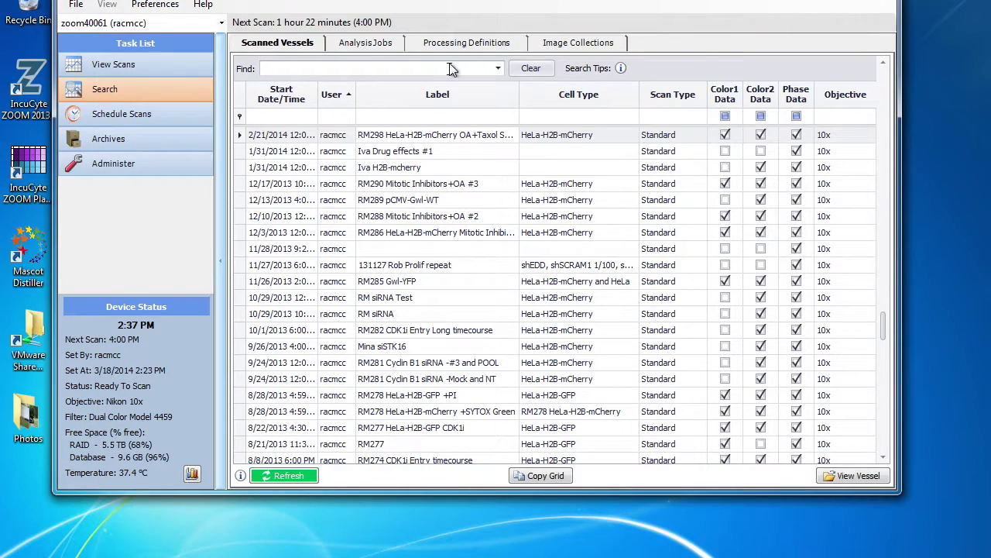
- Open RM298 Total+Dead #1 from the Processing Definitions list
click(462, 43)
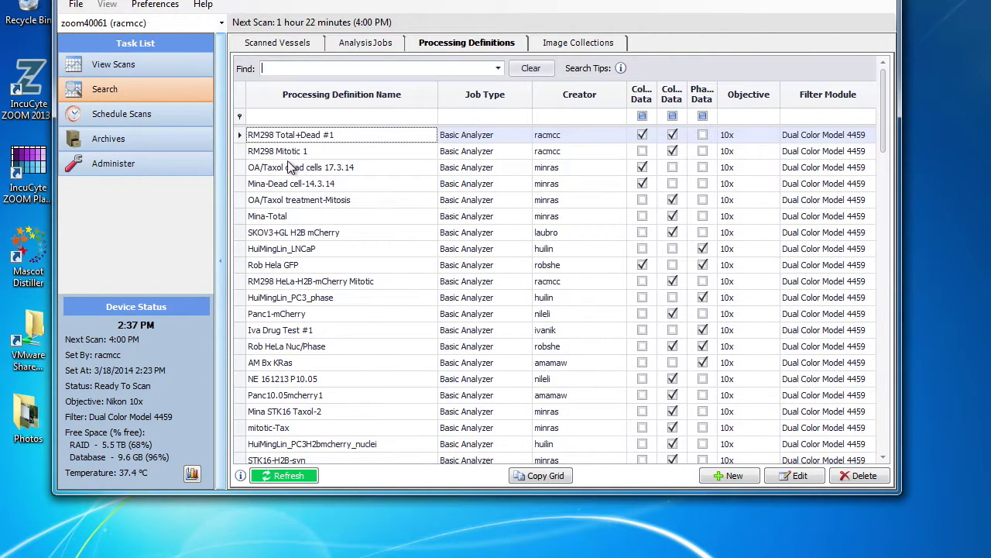
double_click(289, 136)
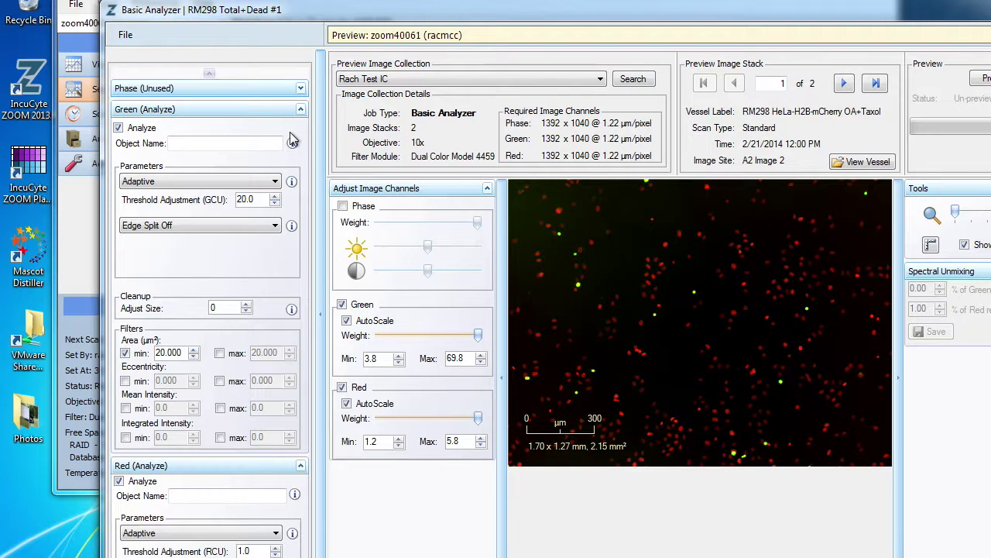
- Change the preview image collection from Rach Test IC to RM298 #1
click(599, 79)
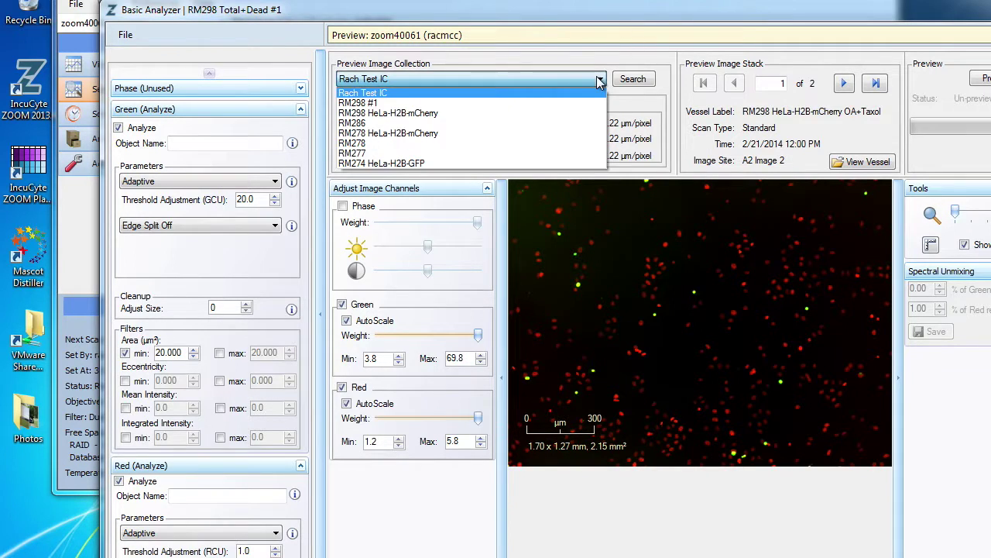
click(370, 102)
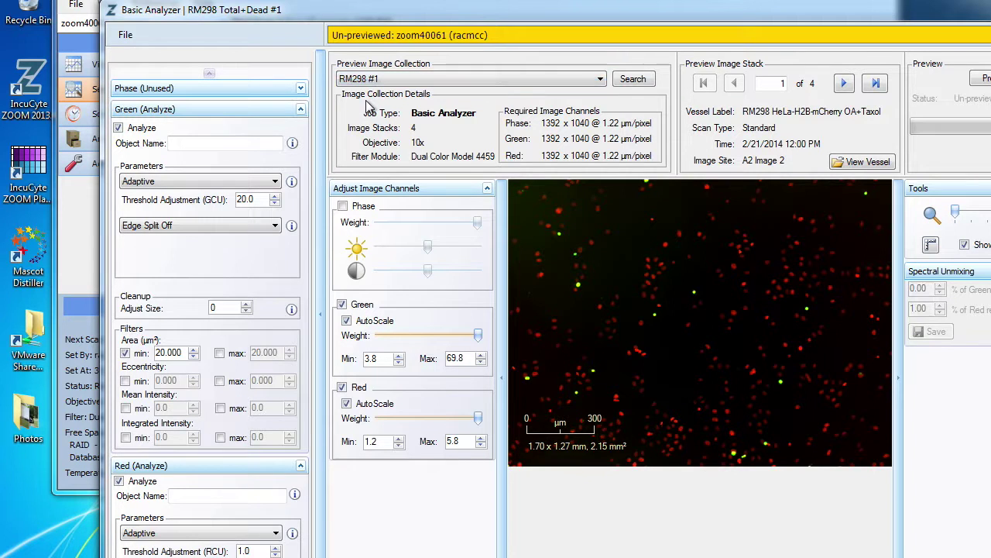
- Preview RM298 #1 (Green 17, Red 413 objects), showing Phase and hiding Green in the image
click(811, 20)
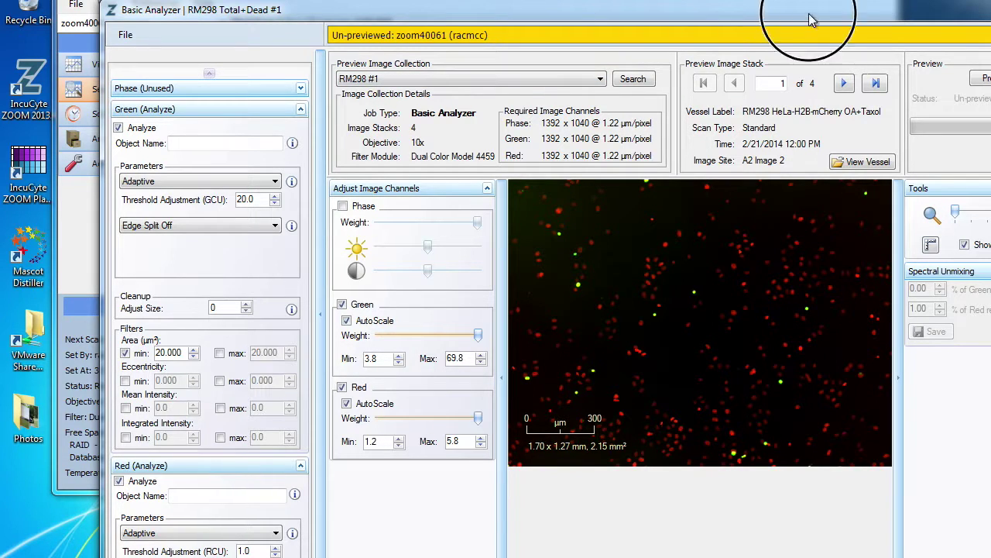
click(982, 78)
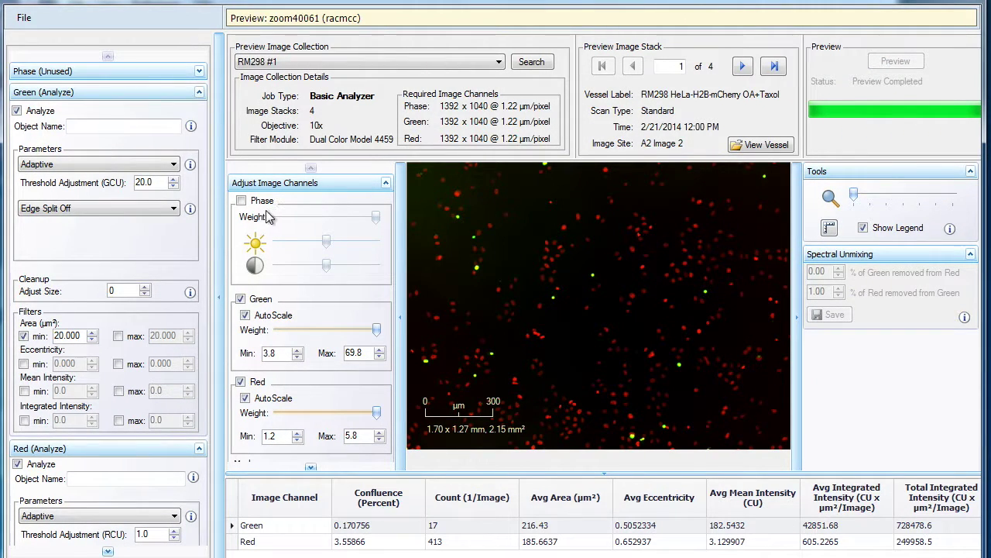
click(241, 201)
click(240, 299)
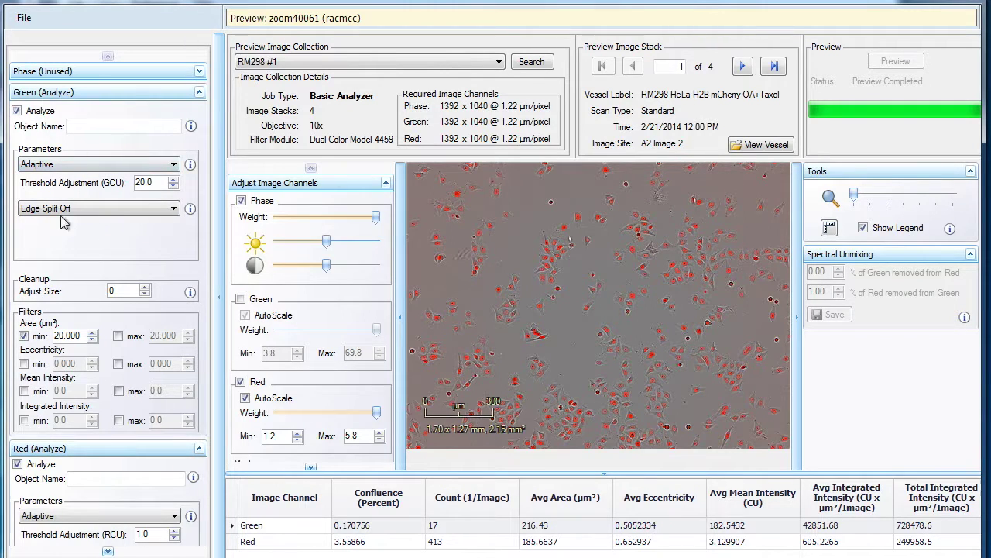
- Show the green channel again and scroll the display panel to the mask options
click(241, 299)
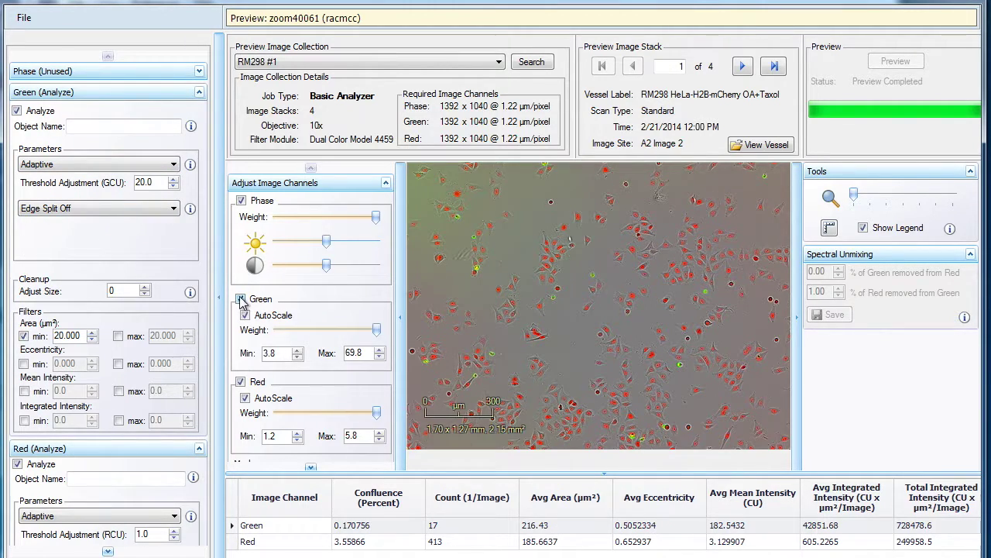
click(311, 468)
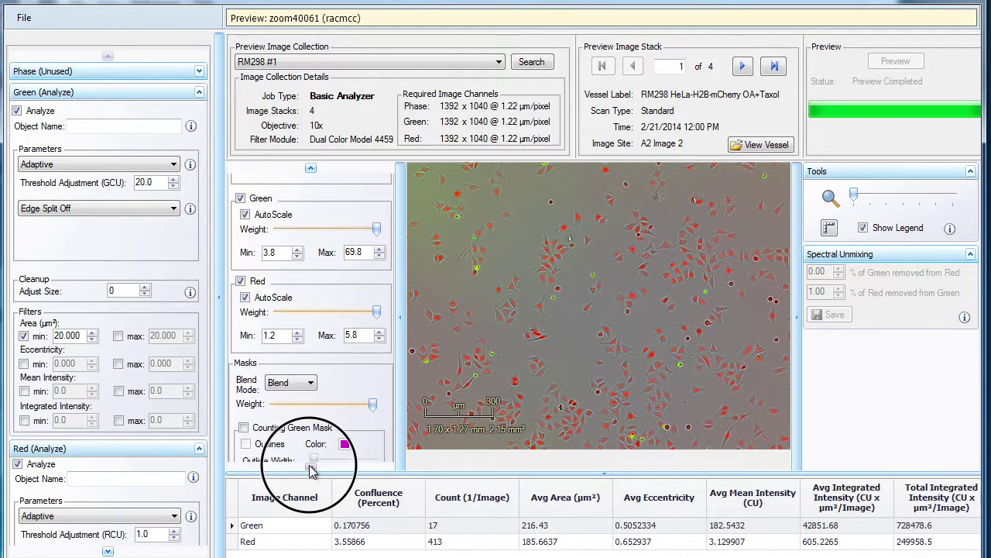
click(310, 468)
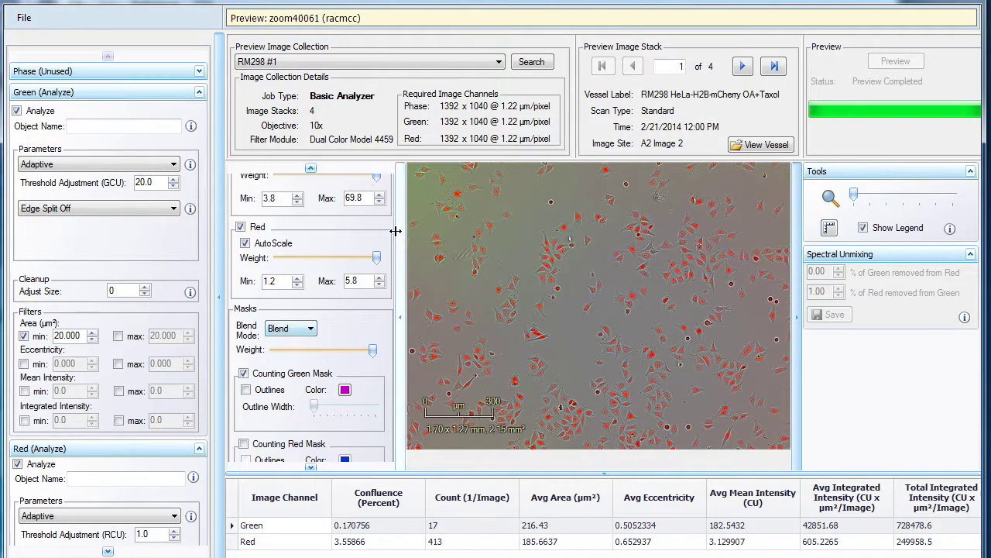
click(311, 168)
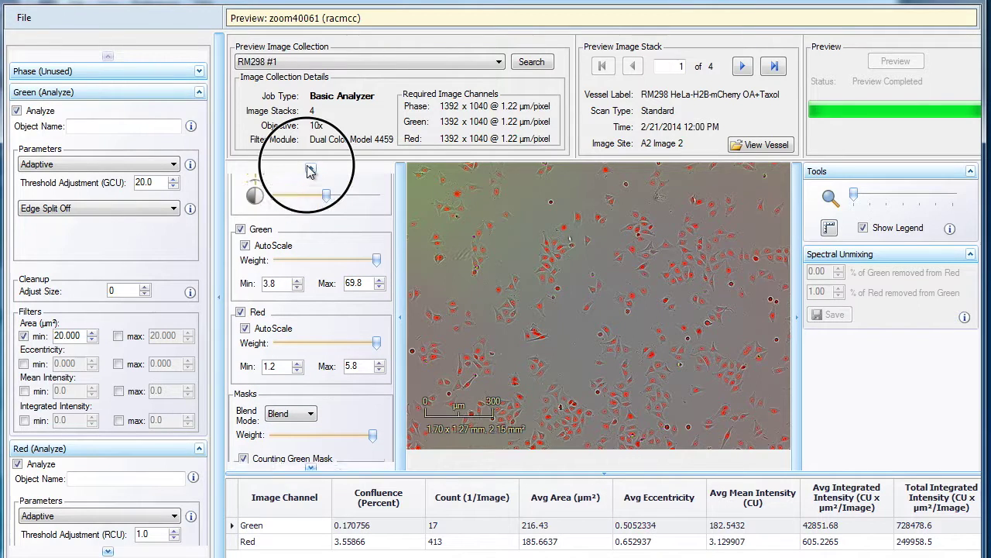
click(311, 468)
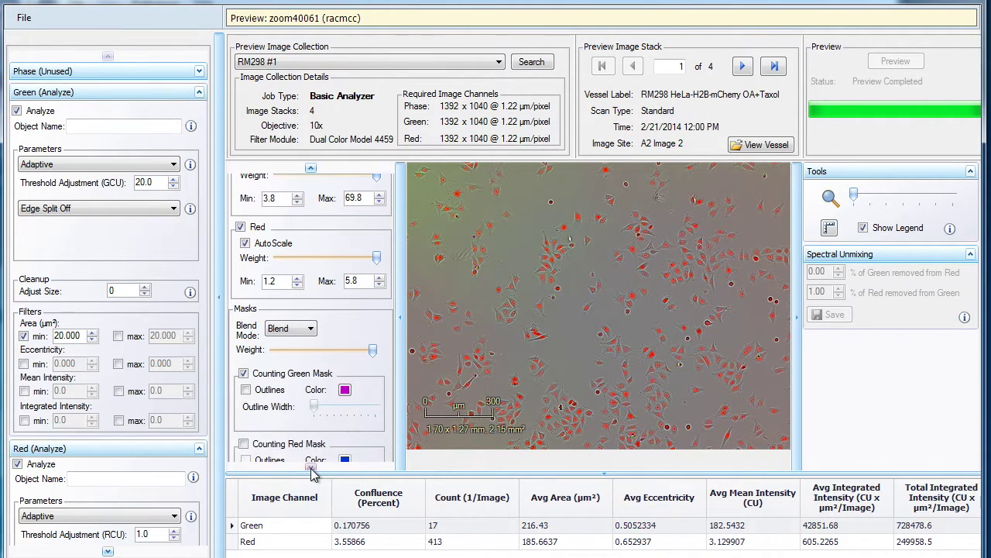
- Set Blend Mode to Overlay and draw the green counting mask as widened outlines
click(307, 329)
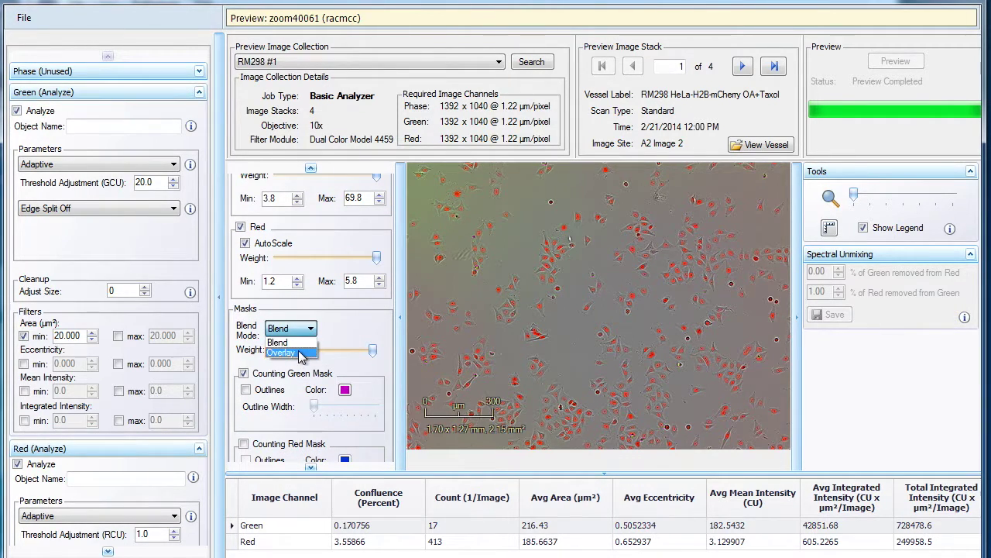
click(301, 352)
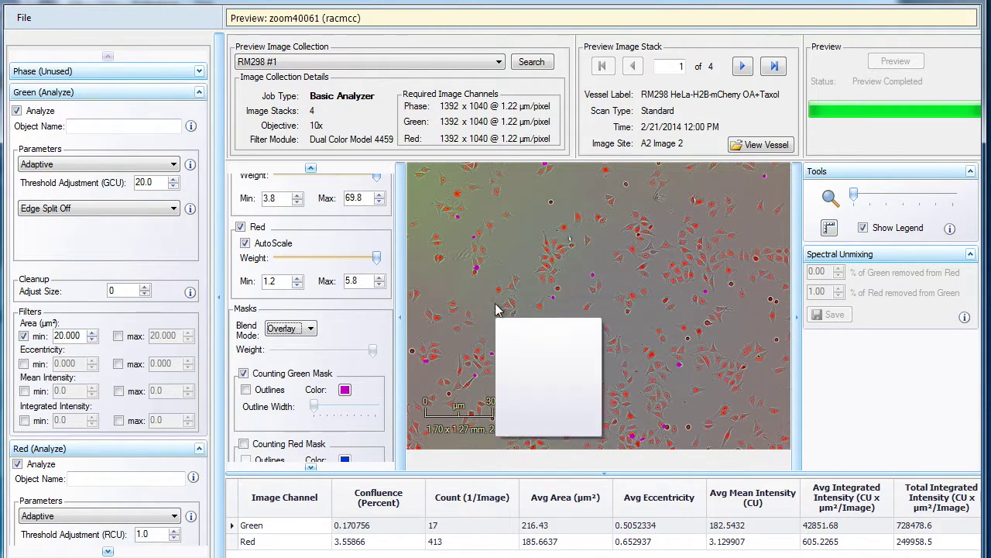
click(245, 389)
drag(318, 412, 341, 411)
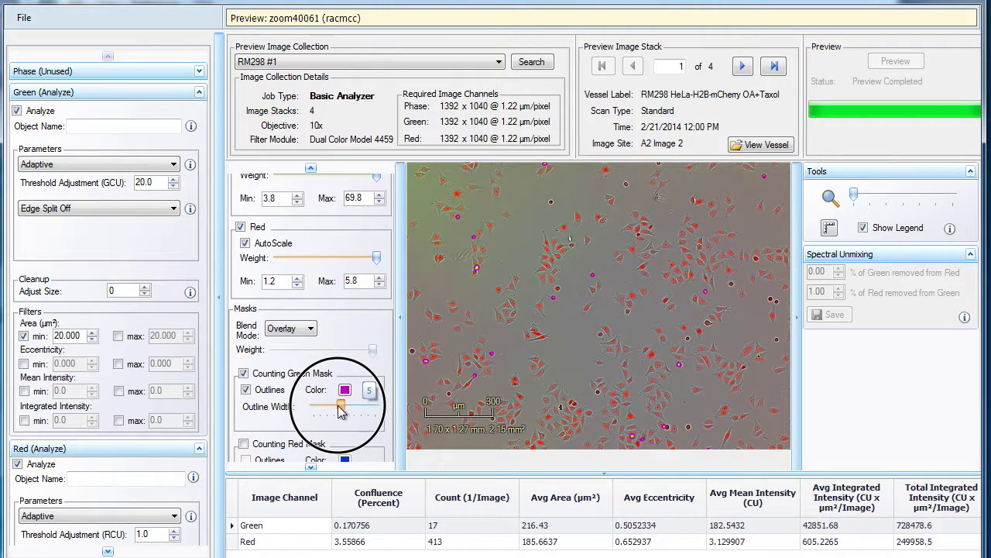
click(310, 169)
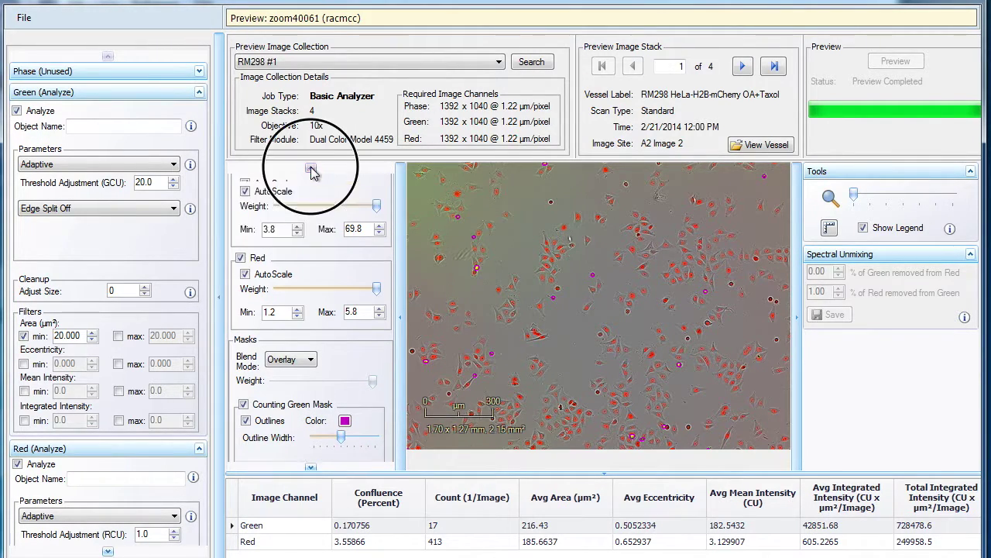
click(310, 170)
click(310, 170)
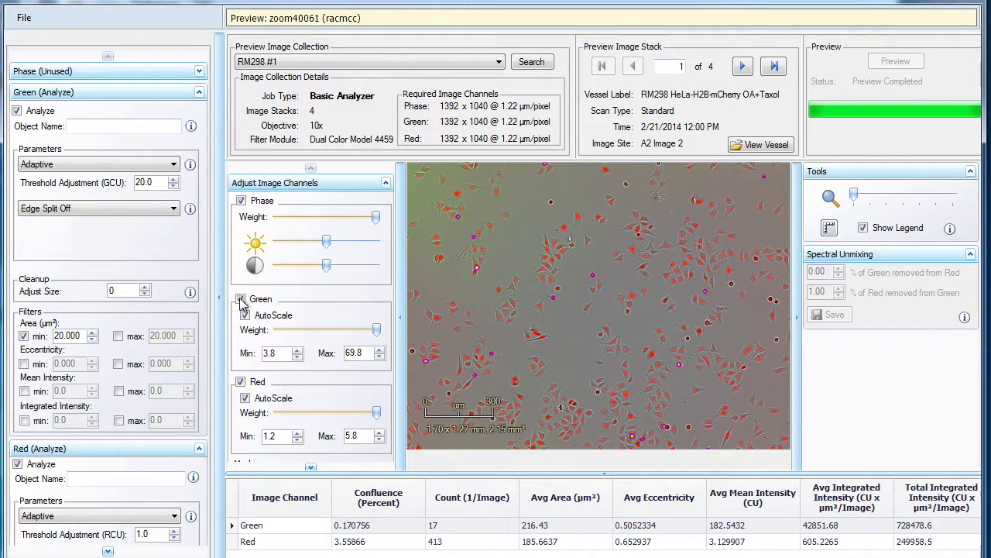
- Hide the red fluorescence channel and zoom into the preview image
click(240, 381)
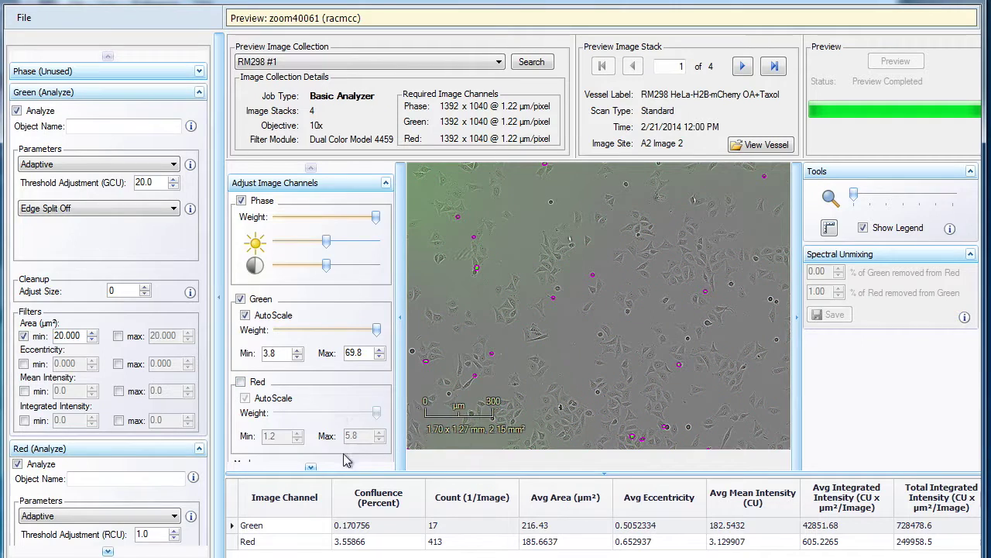
click(310, 467)
click(311, 469)
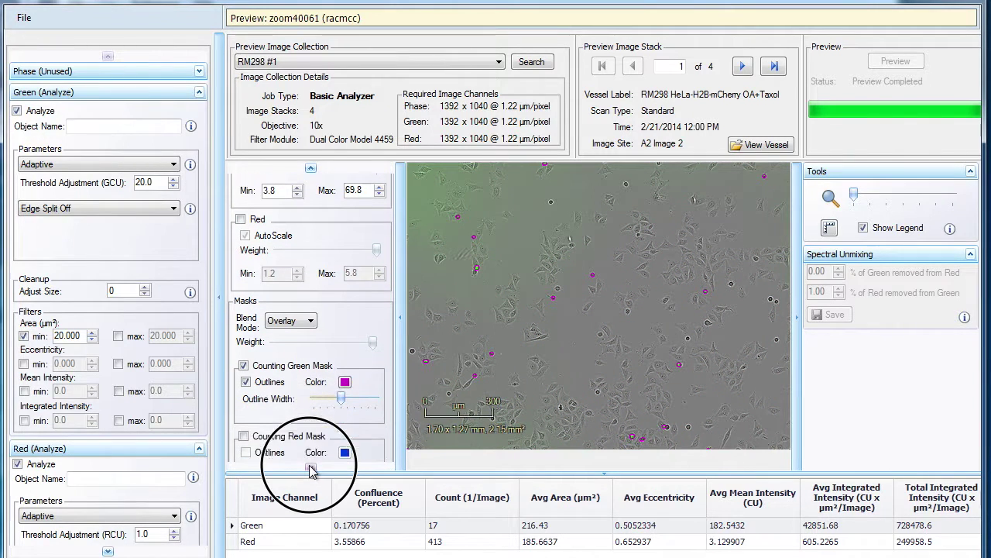
drag(860, 199, 871, 199)
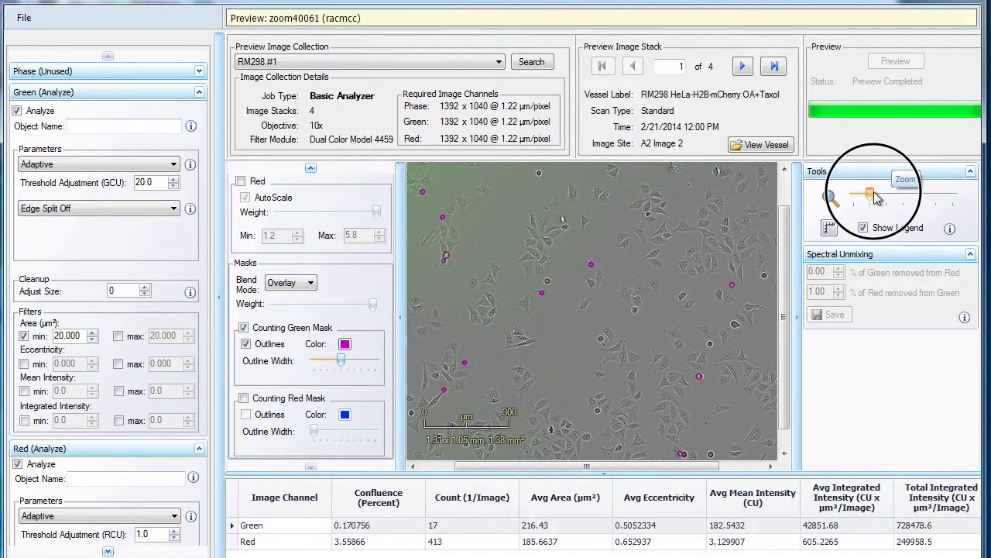
- Toggle the green counting mask to compare it with the green fluorescence, then zoom out
click(244, 329)
click(244, 328)
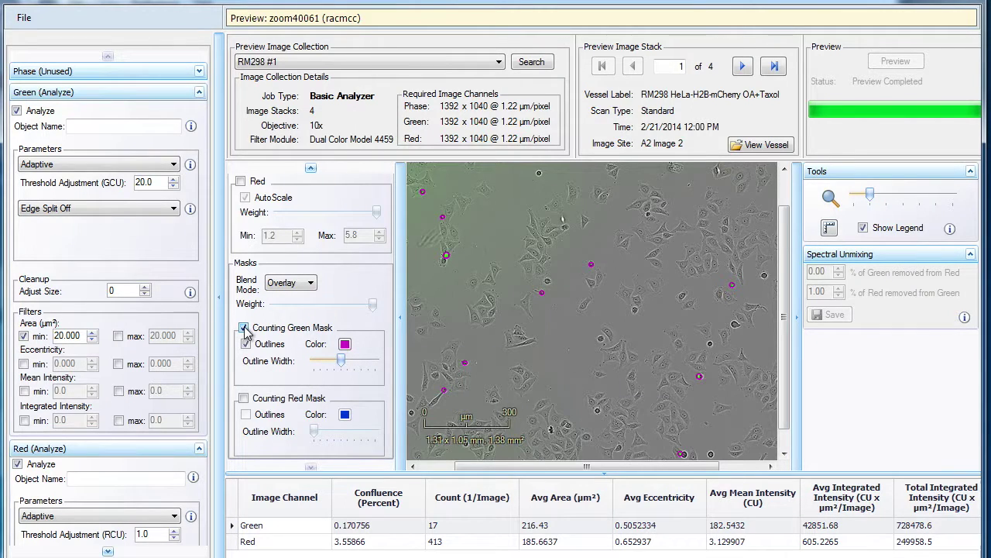
click(244, 328)
click(244, 328)
click(244, 328)
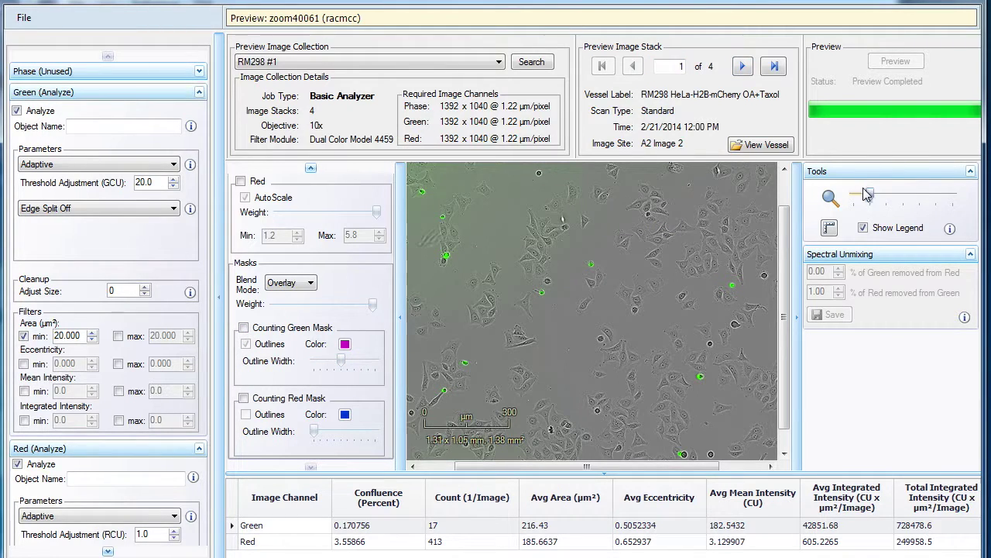
drag(870, 195, 853, 194)
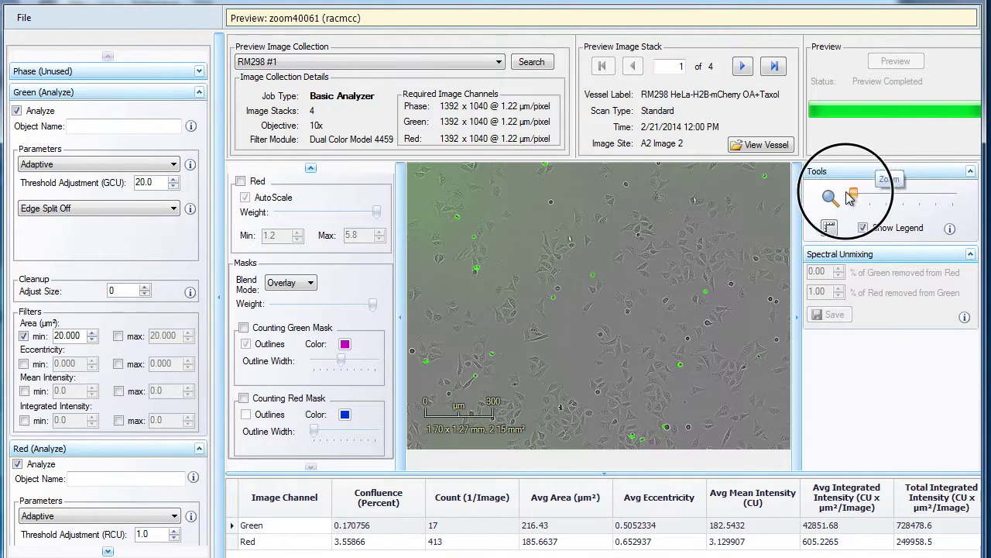
- Check the red counting mask, restore the green mask outlines, and advance to image 2 of 4
click(243, 398)
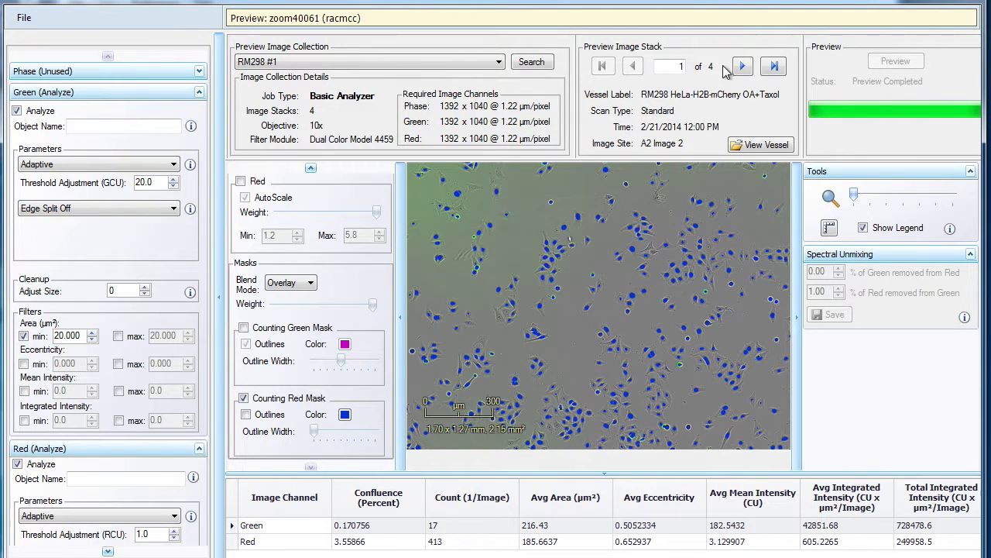
click(243, 397)
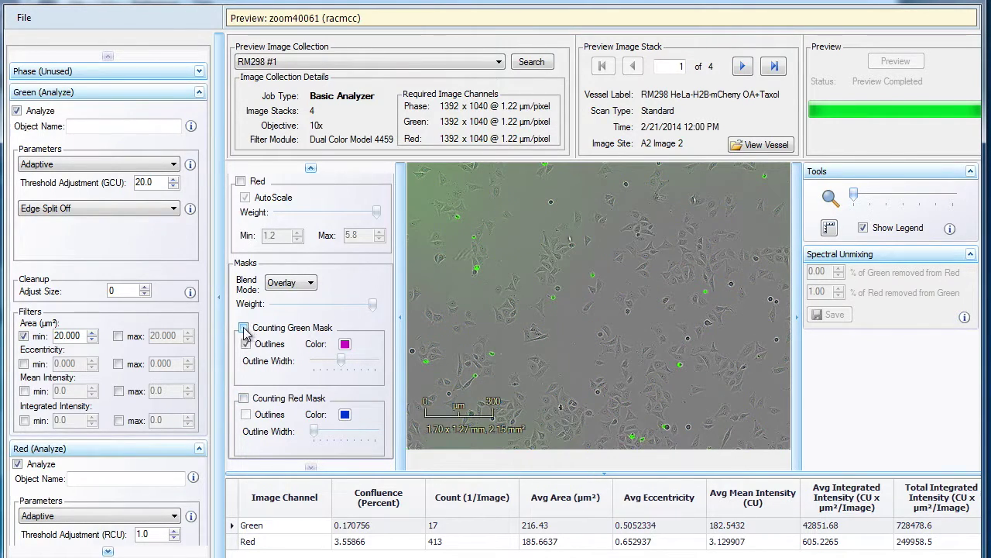
click(243, 328)
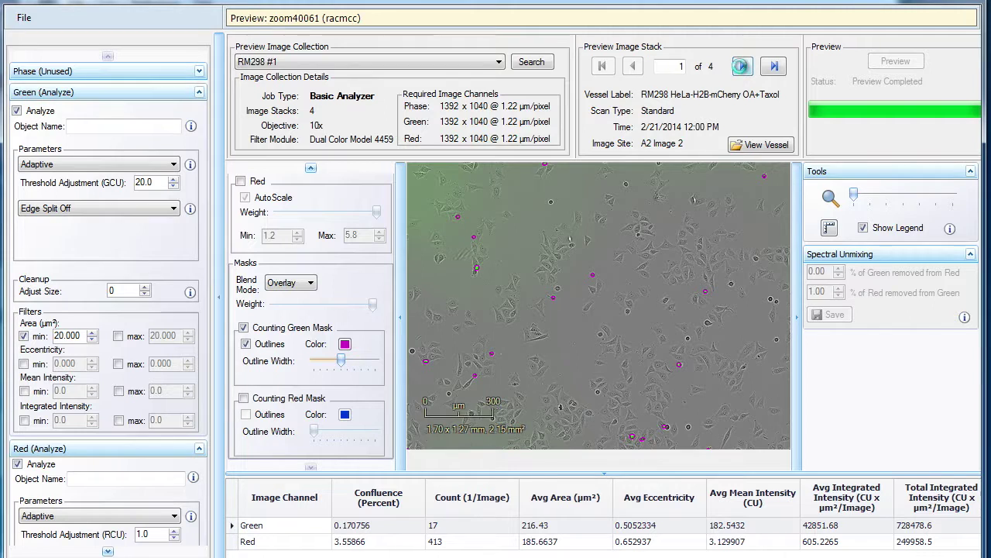
click(742, 67)
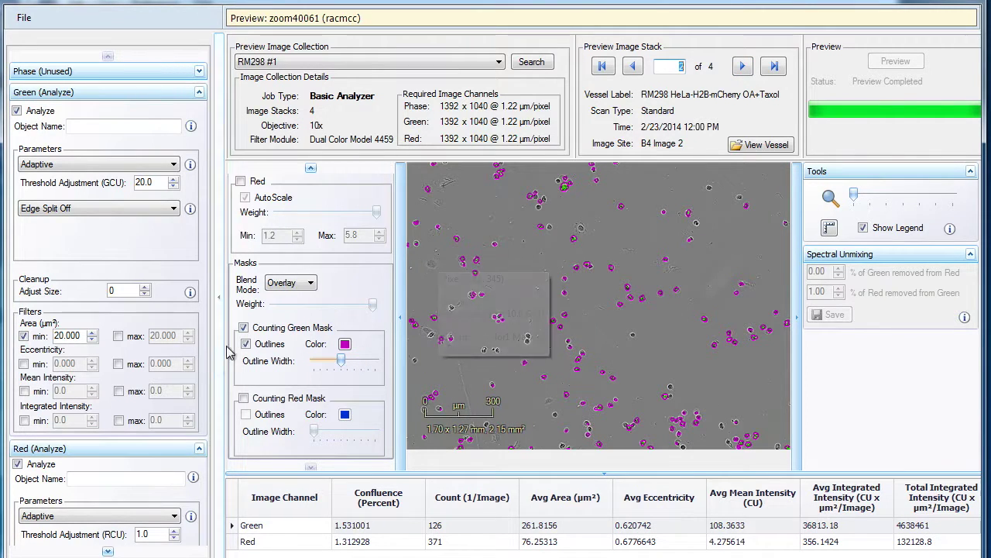
- Check the green mask, step through to image 4 of 4, and turn red fluorescence back on
click(243, 328)
click(243, 327)
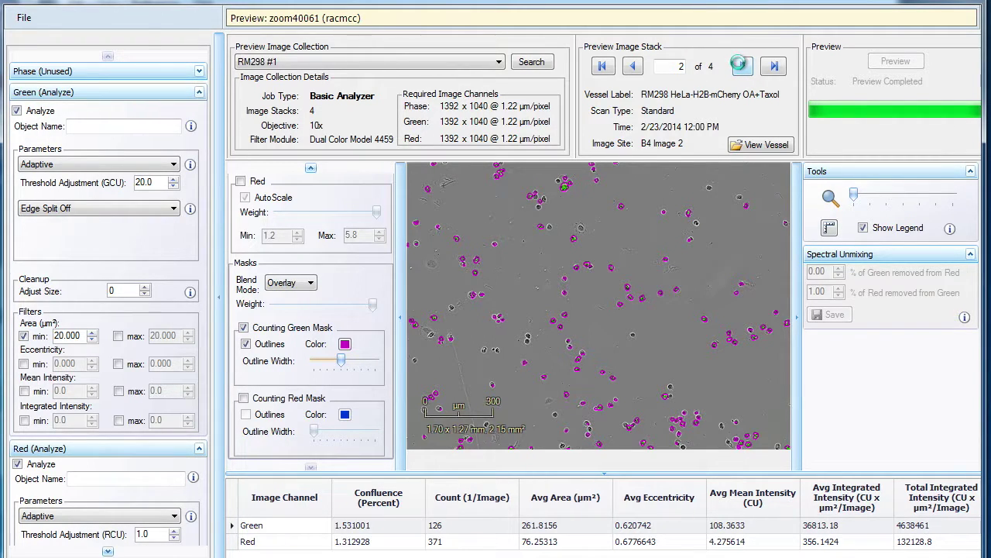
click(740, 66)
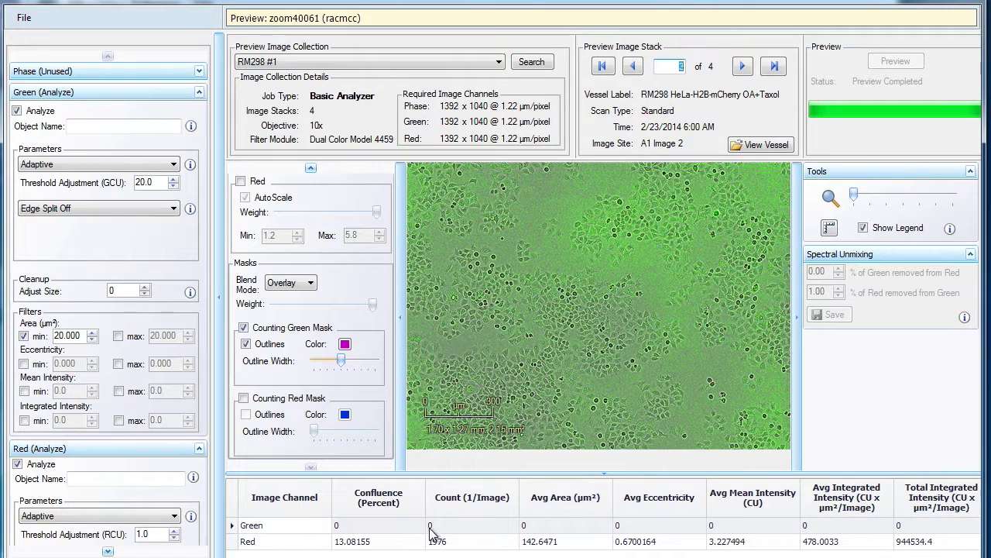
click(742, 66)
click(742, 66)
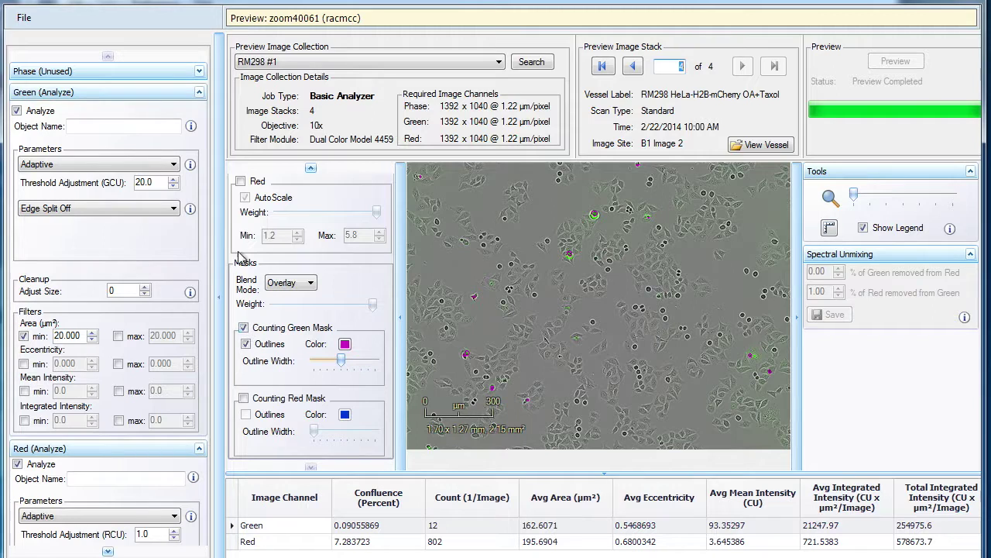
click(240, 180)
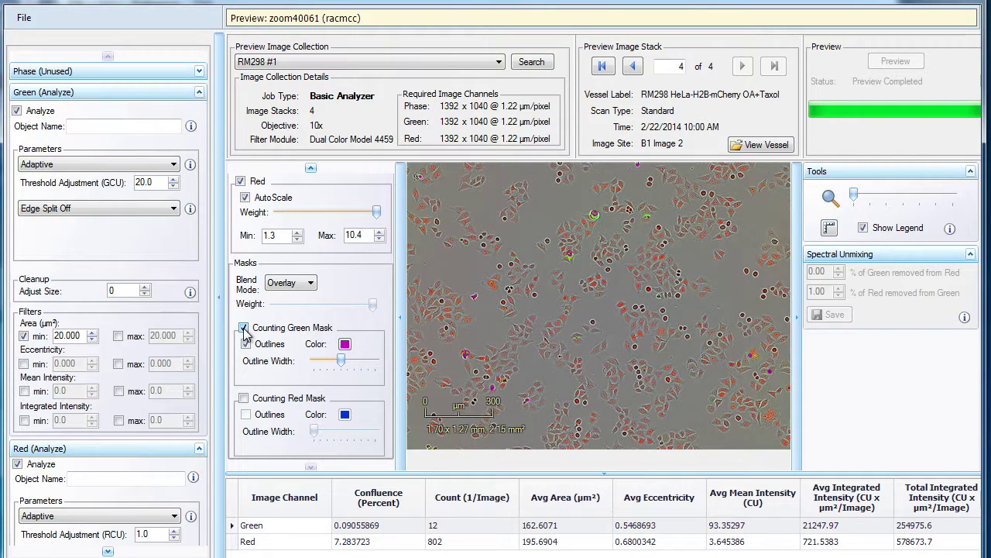
- Swap the green counting mask for the red one, return to image 1 of 4, and zoom in
click(244, 328)
click(243, 398)
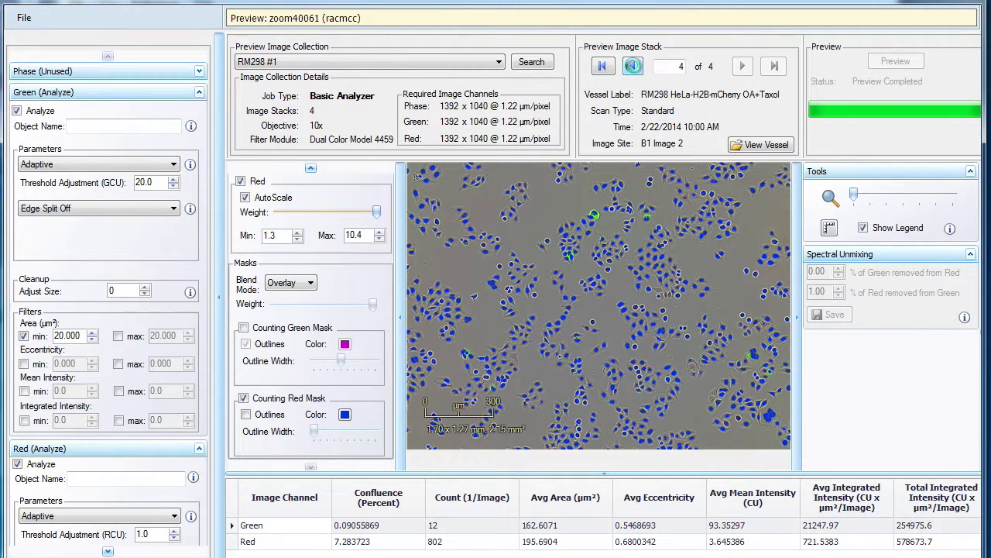
click(633, 66)
click(633, 66)
click(633, 66)
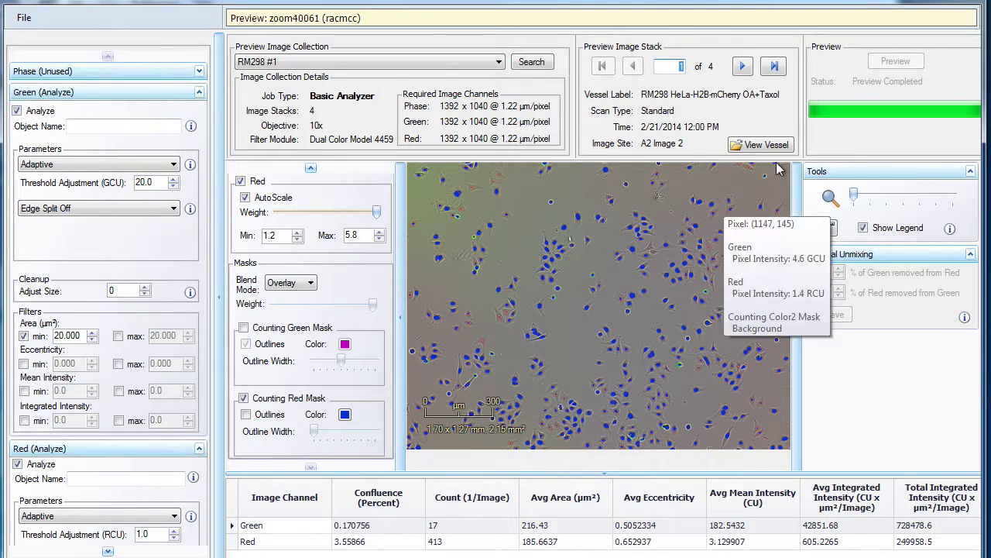
drag(855, 194, 919, 195)
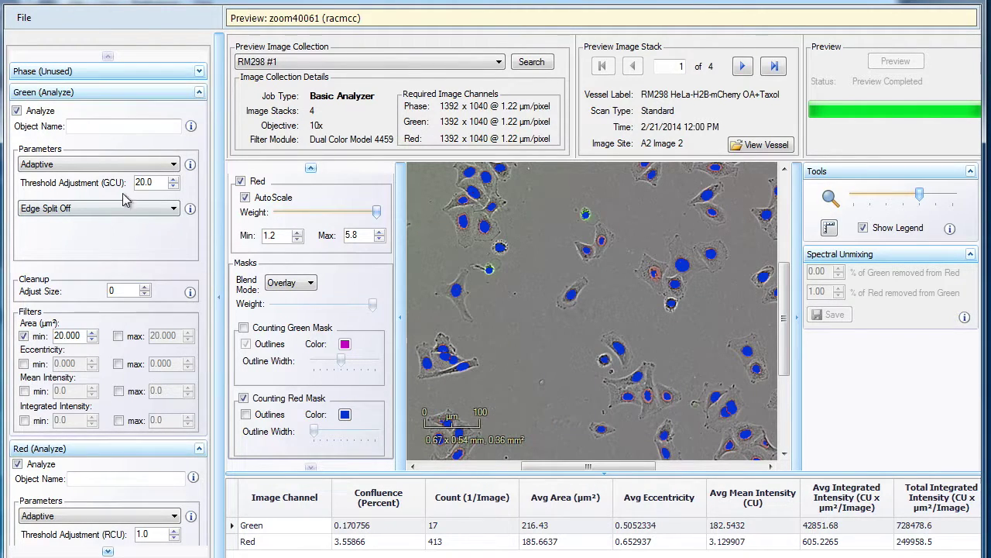
click(107, 551)
drag(108, 550, 108, 550)
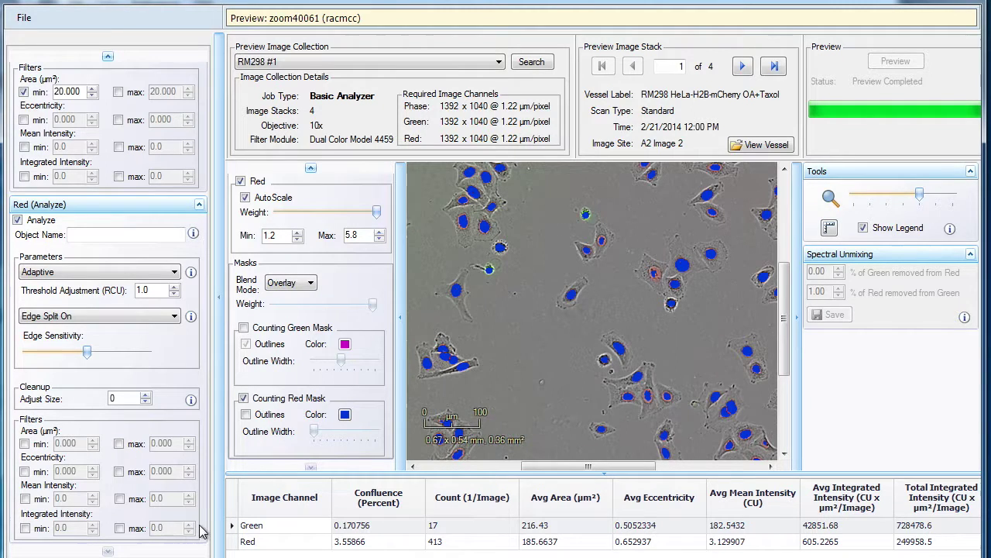
click(108, 57)
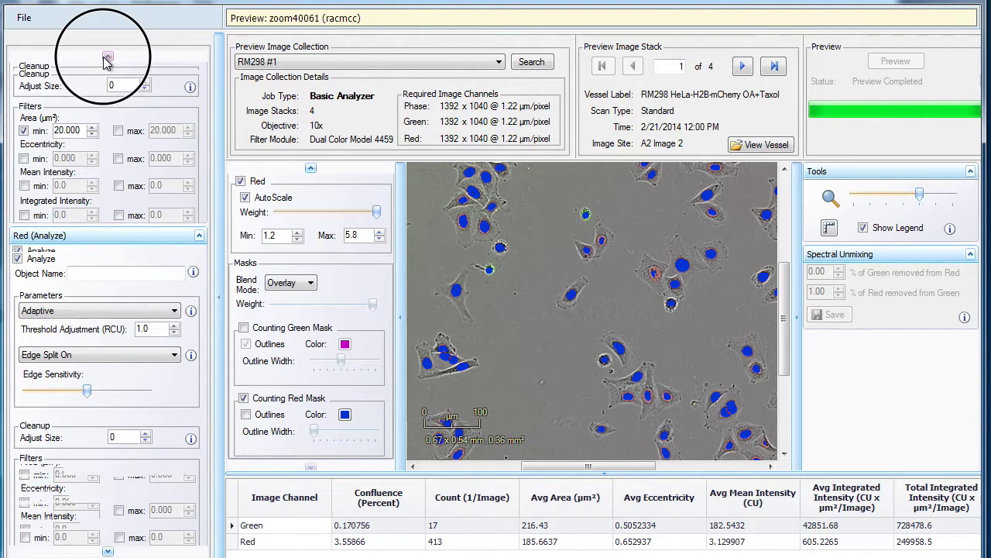
drag(108, 58, 108, 59)
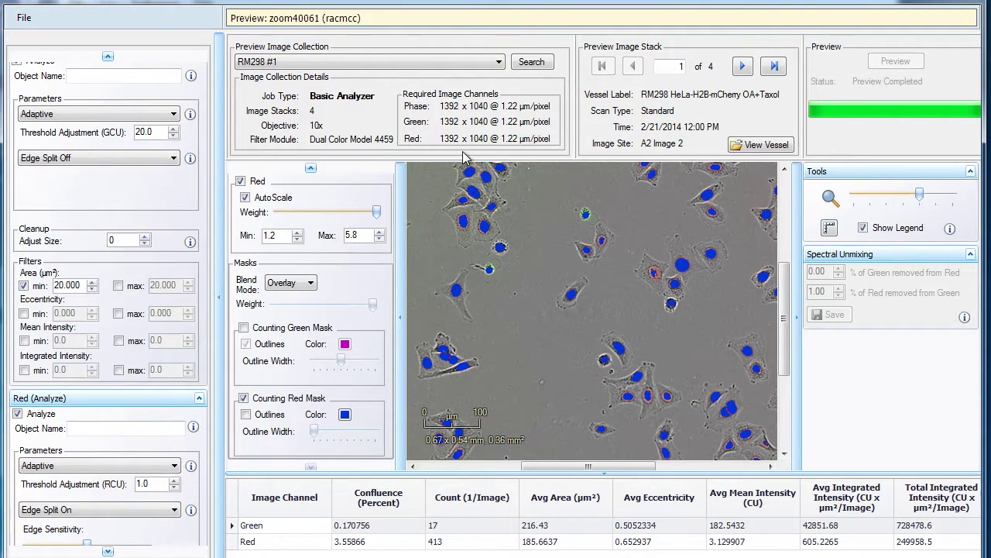
- Close the preview window and open the RM298 Mitotic 1 processing definition from the list
click(966, 4)
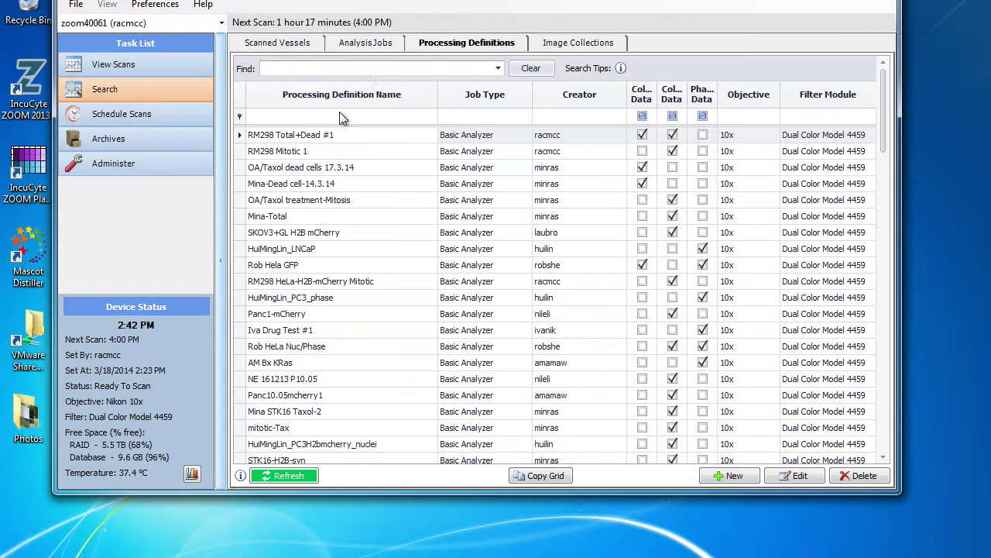
click(299, 153)
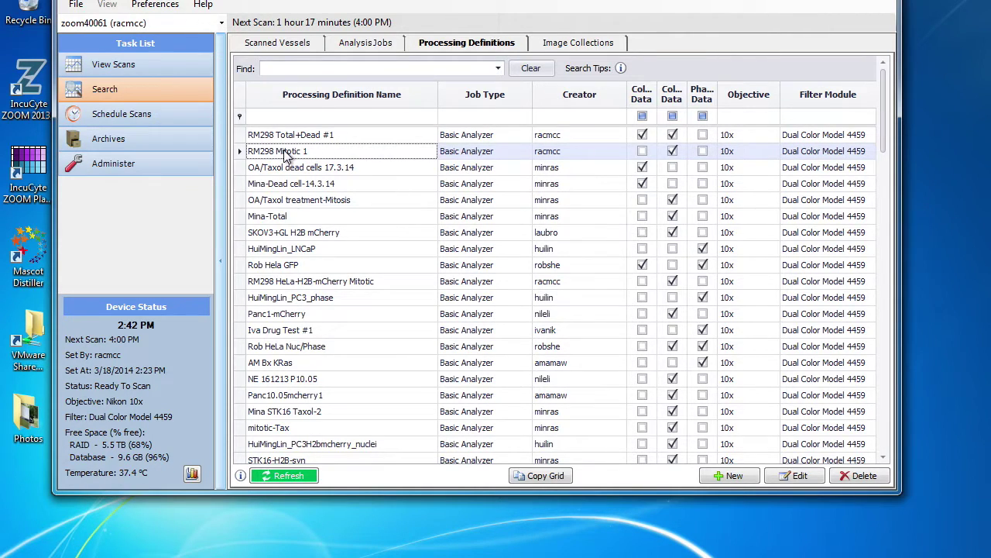
double_click(285, 152)
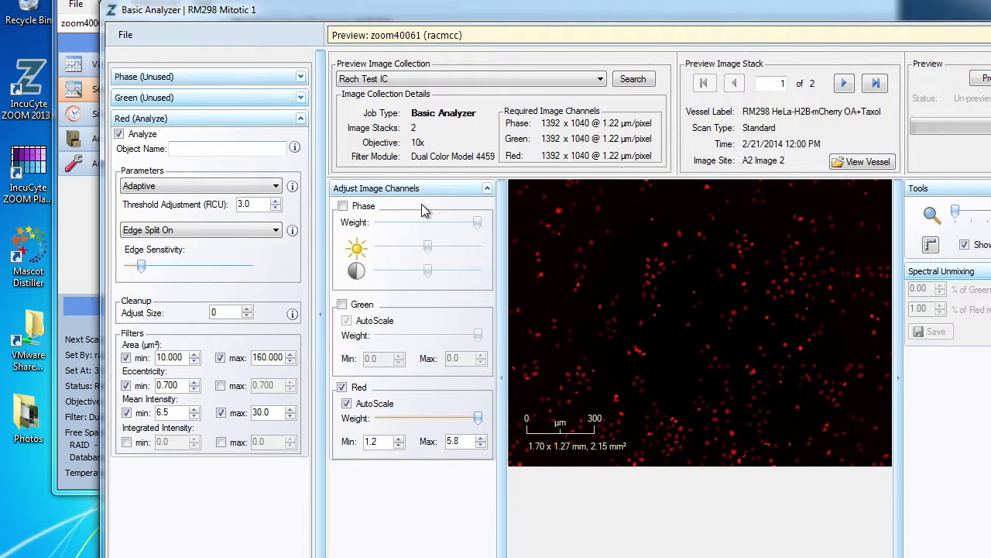
- Limit the display to the red channel only and run the analysis preview on RM298 #1
click(343, 206)
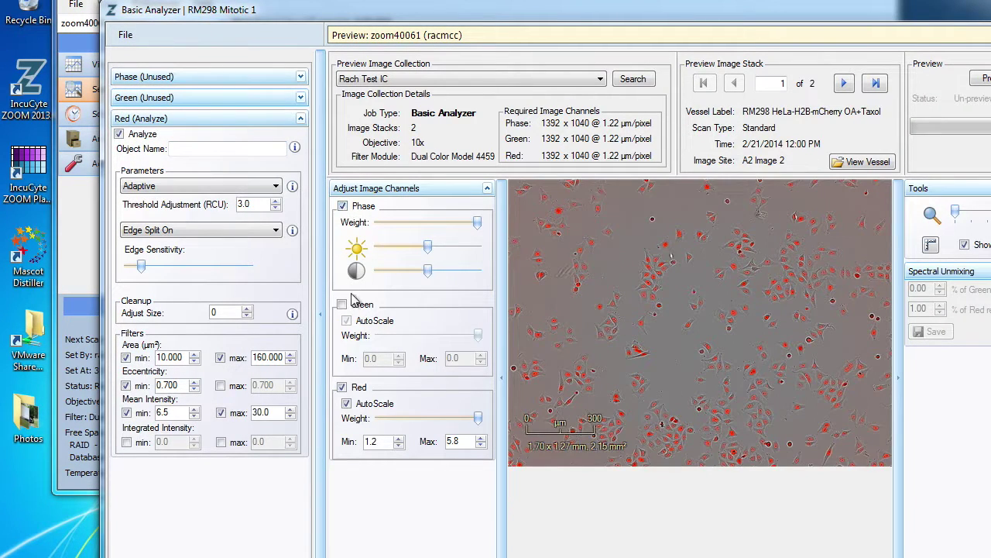
click(341, 305)
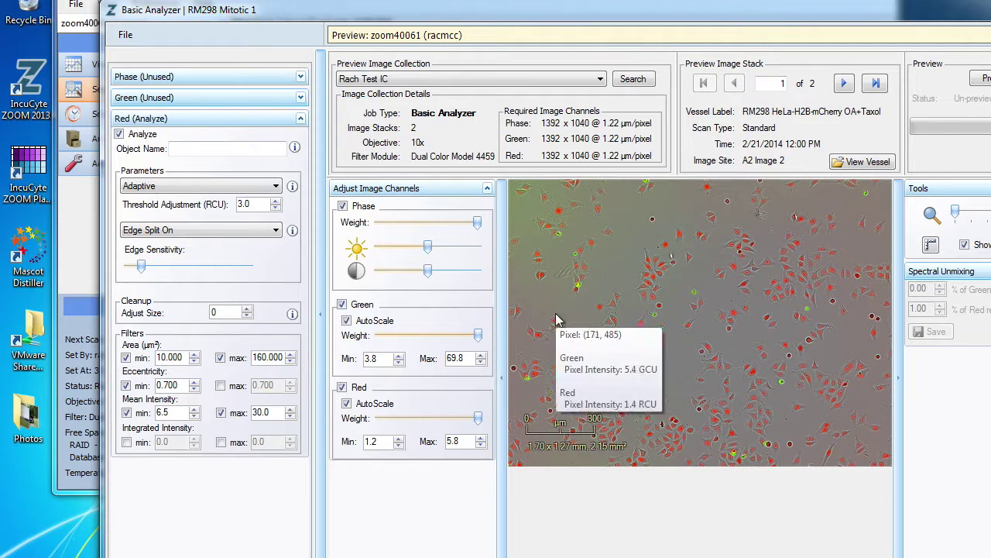
click(341, 304)
drag(752, 16, 707, 0)
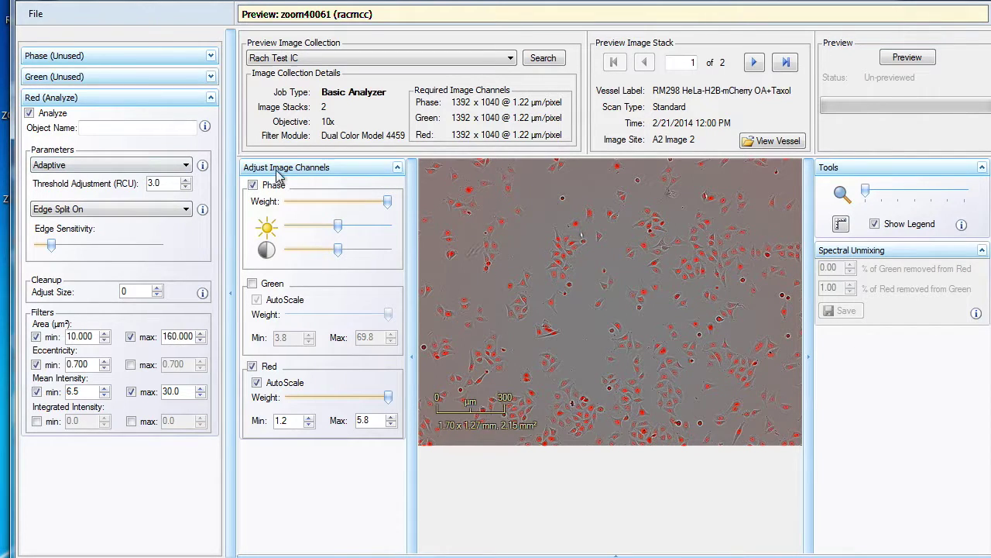
drag(869, 193, 898, 192)
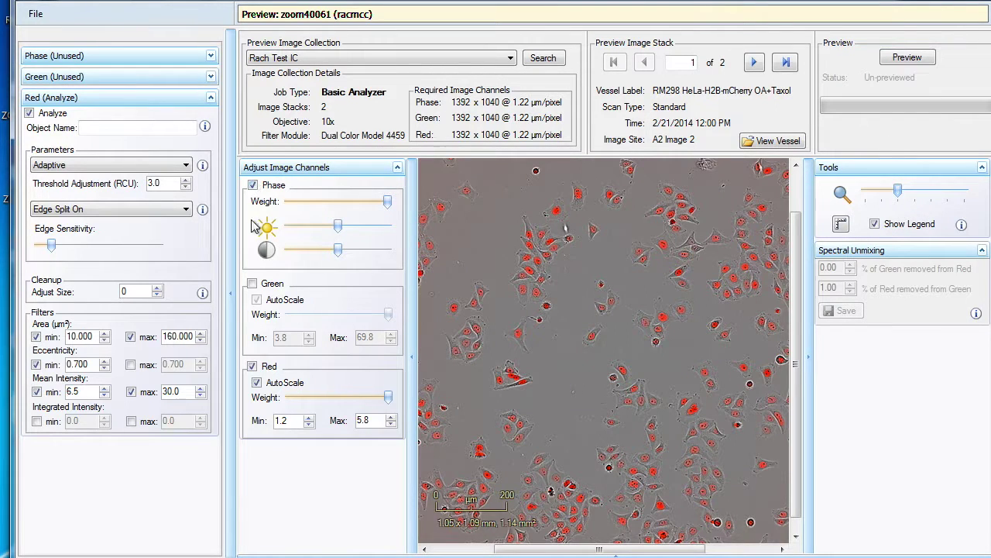
click(253, 185)
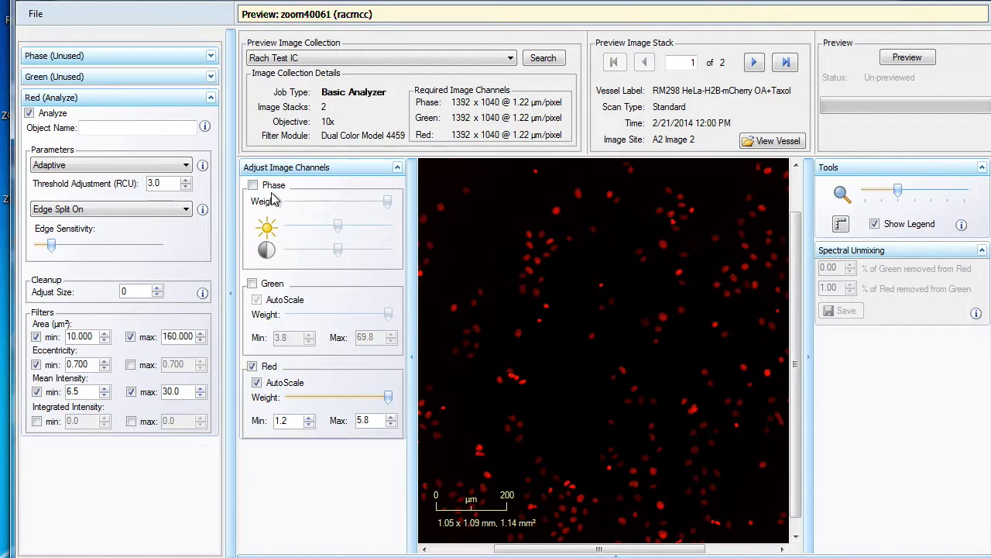
click(918, 60)
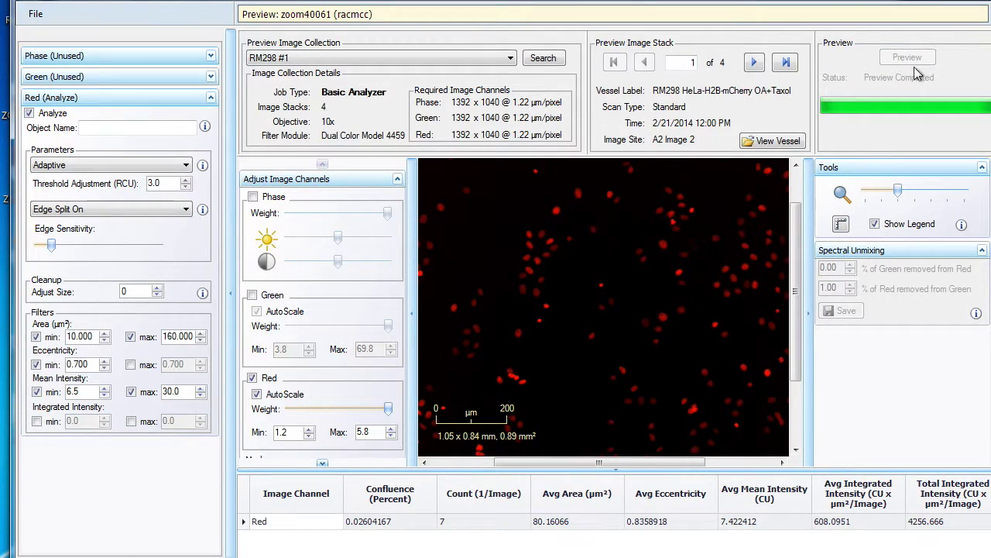
- Show the red counting mask as outlines at maximum outline width
click(321, 465)
click(255, 432)
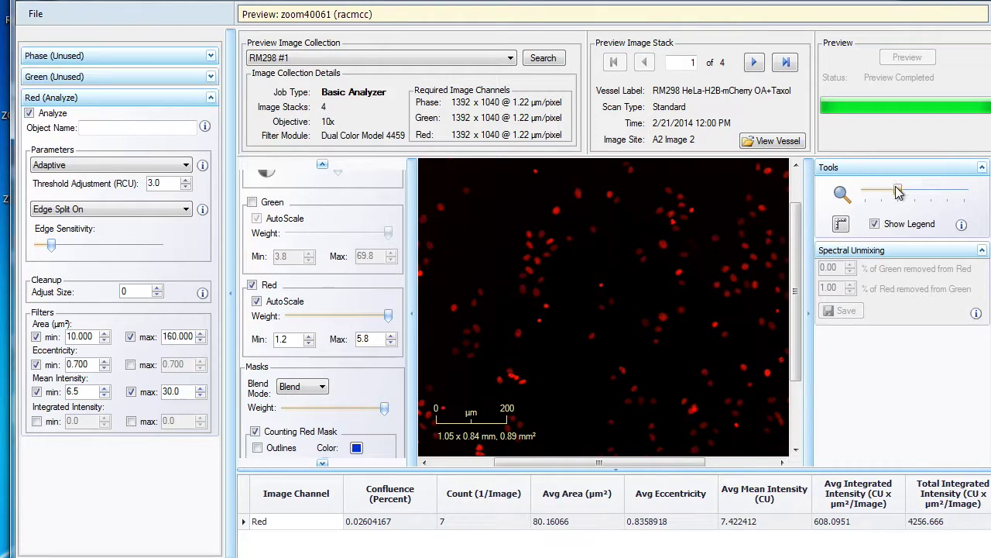
drag(899, 192, 870, 196)
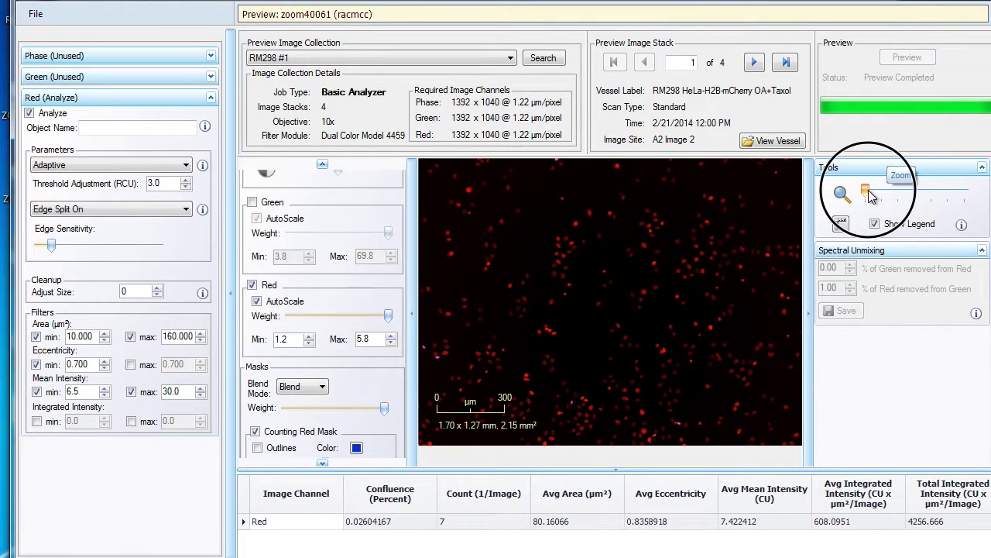
click(322, 463)
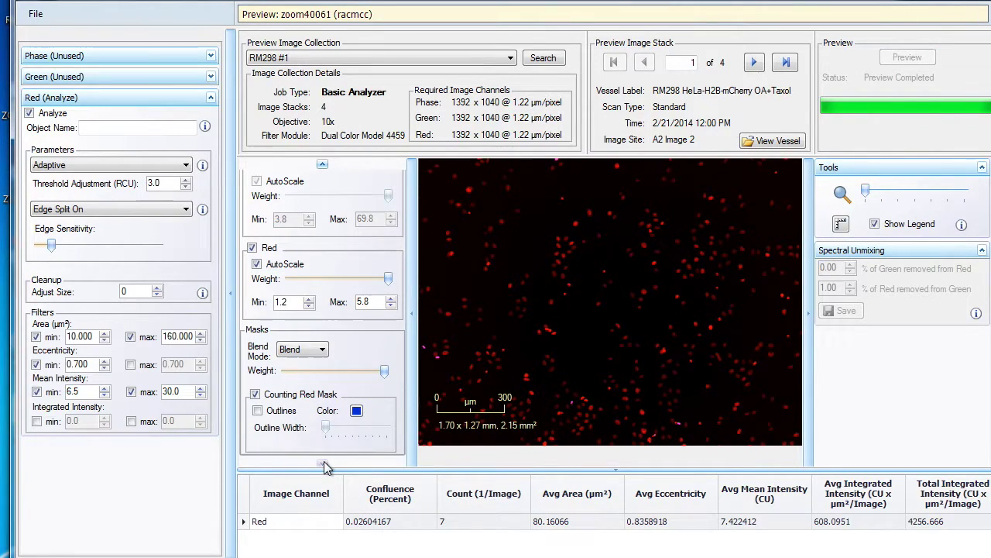
click(257, 410)
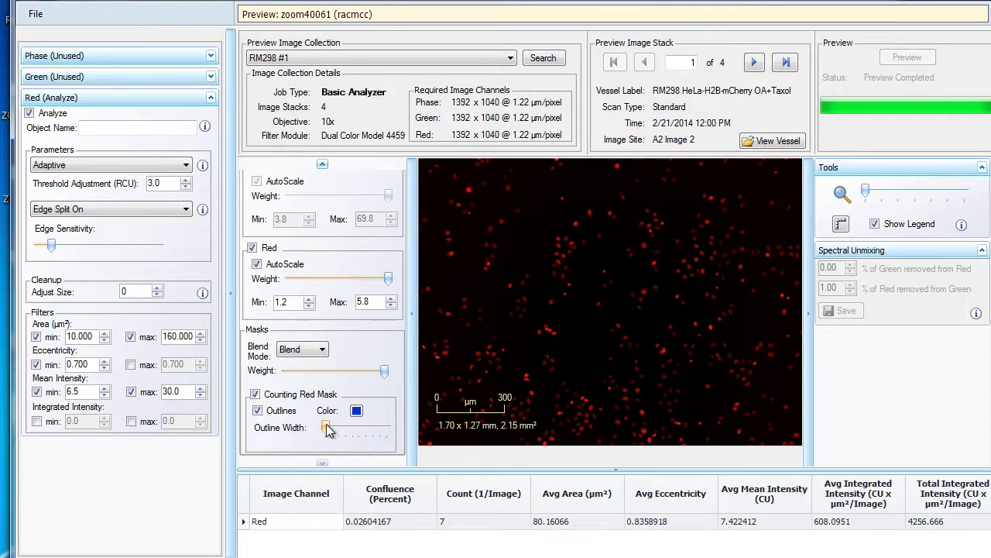
drag(327, 428, 386, 427)
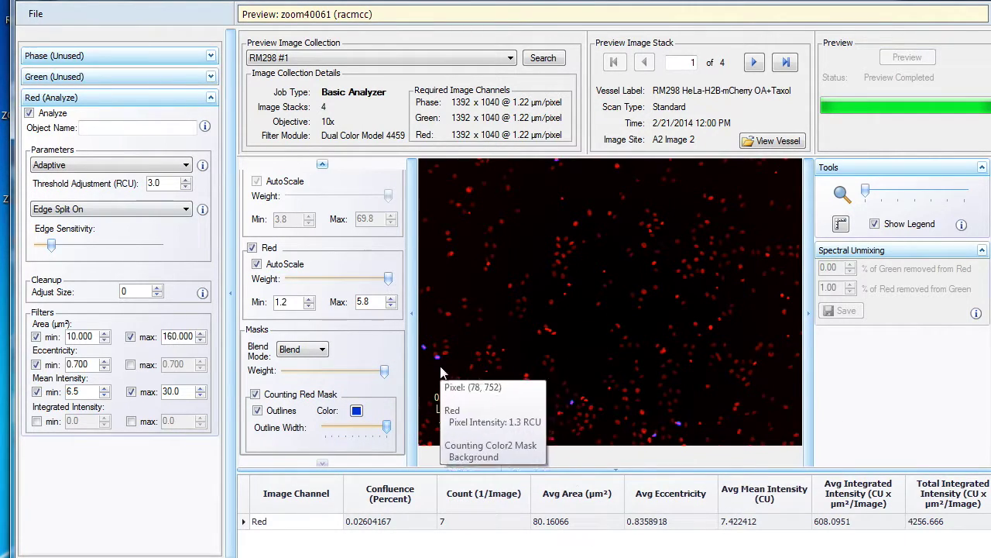
- Zoom in and toggle the mask outlines to compare them with the raw nuclei, then zoom out
drag(865, 192, 915, 192)
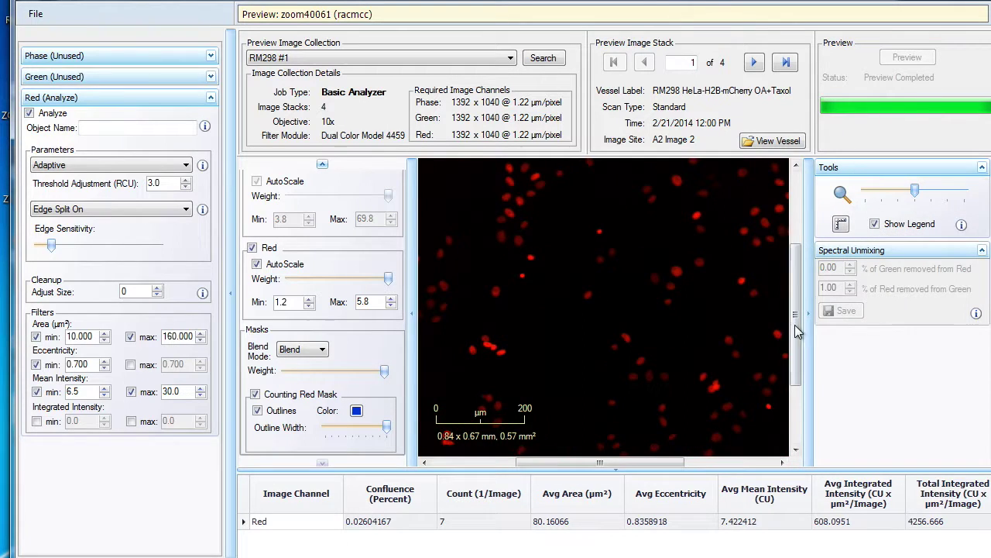
drag(798, 331, 798, 390)
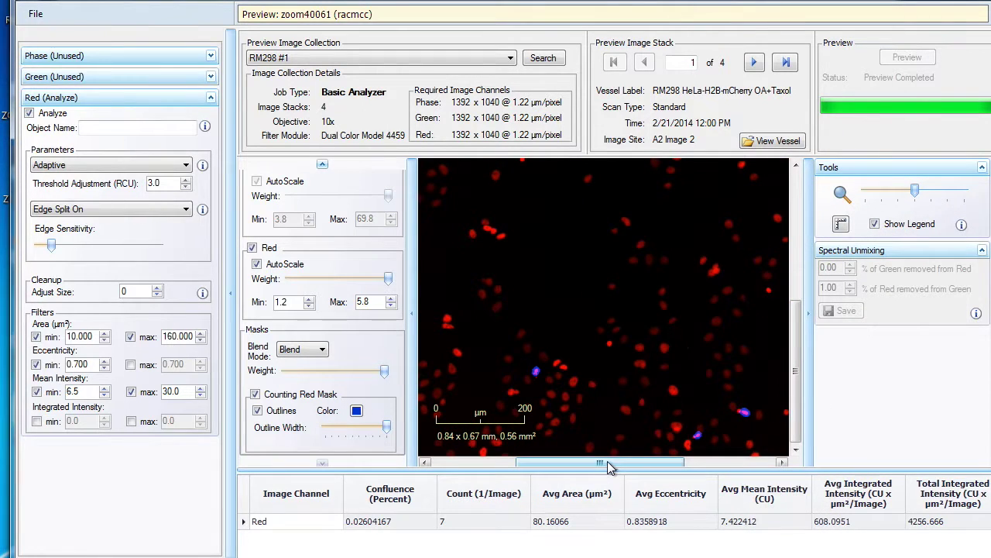
drag(607, 466, 479, 465)
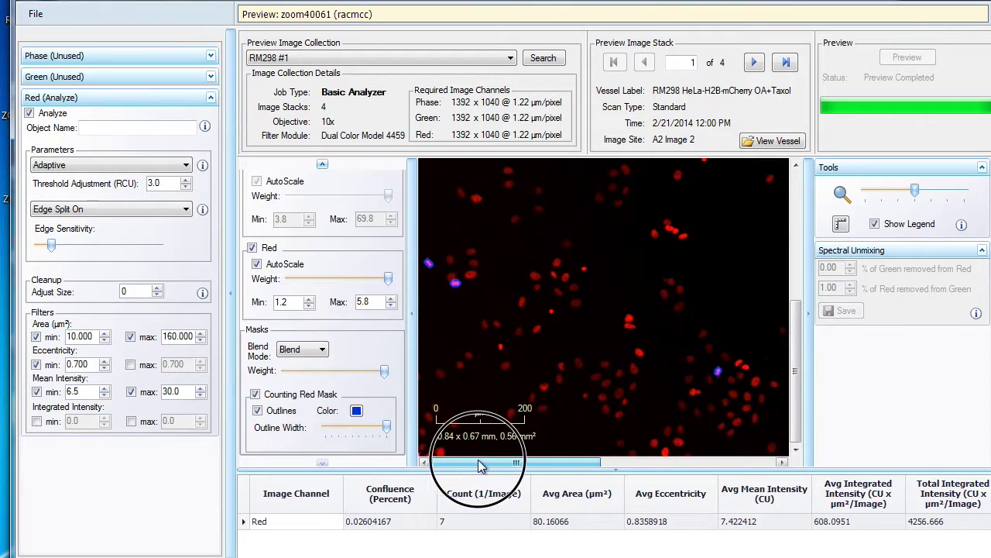
click(255, 394)
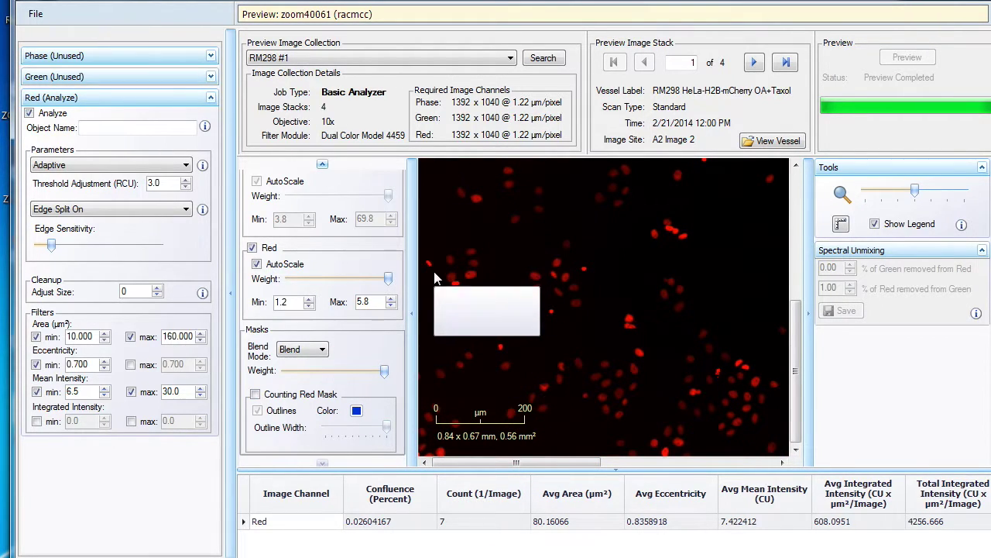
click(256, 394)
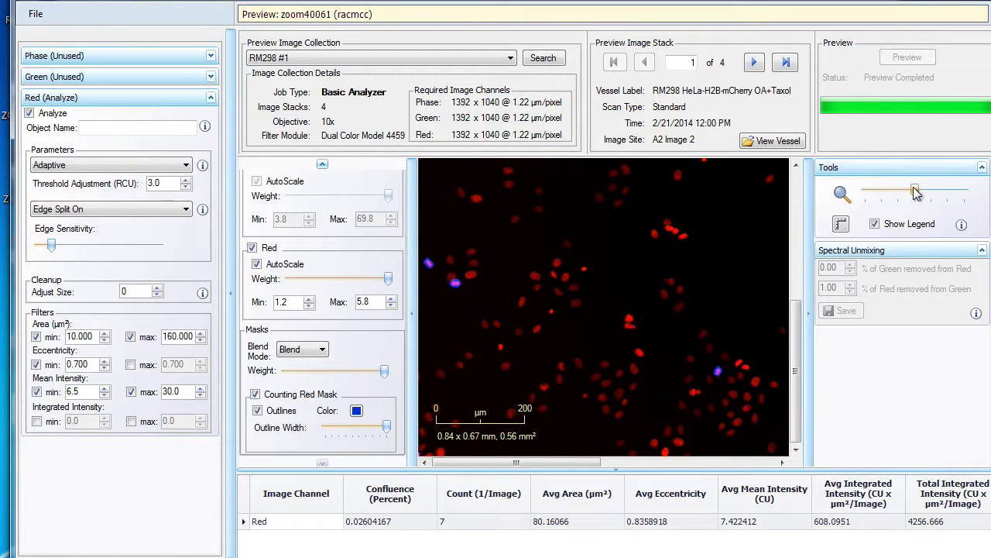
drag(915, 194, 865, 193)
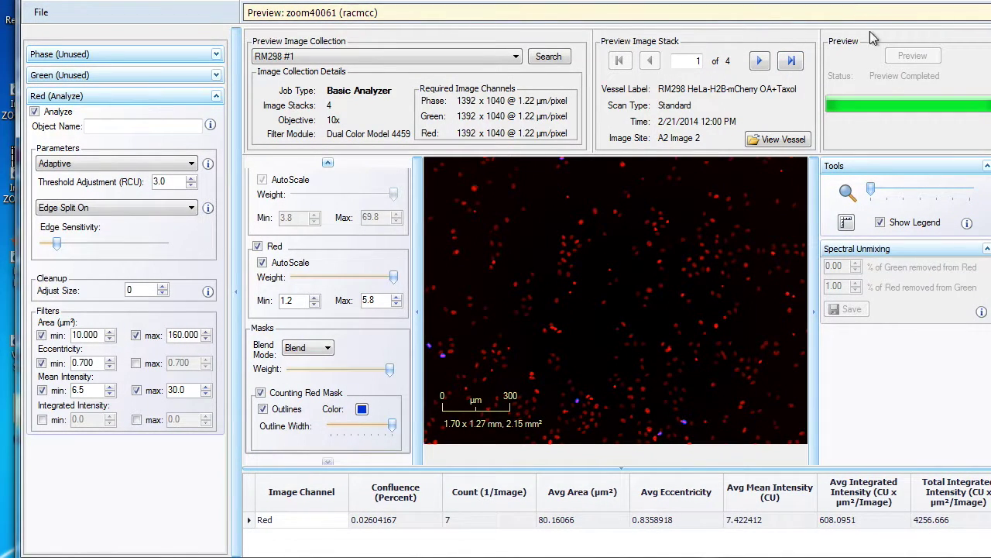
- Close the analyzer, open the RM298 HeLa-H2B-mCherry vessel, and start a new analysis job
click(957, 5)
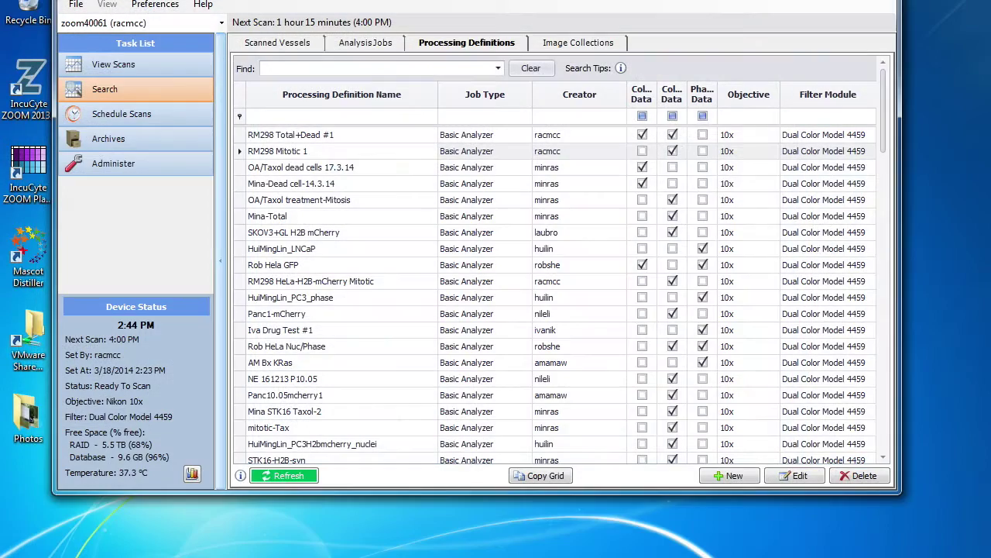
click(301, 49)
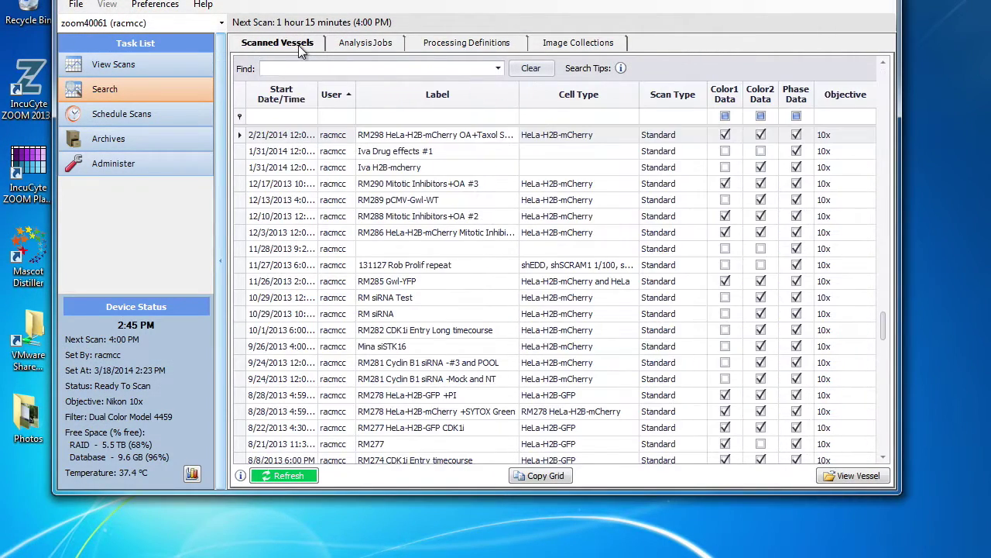
click(380, 135)
double_click(380, 136)
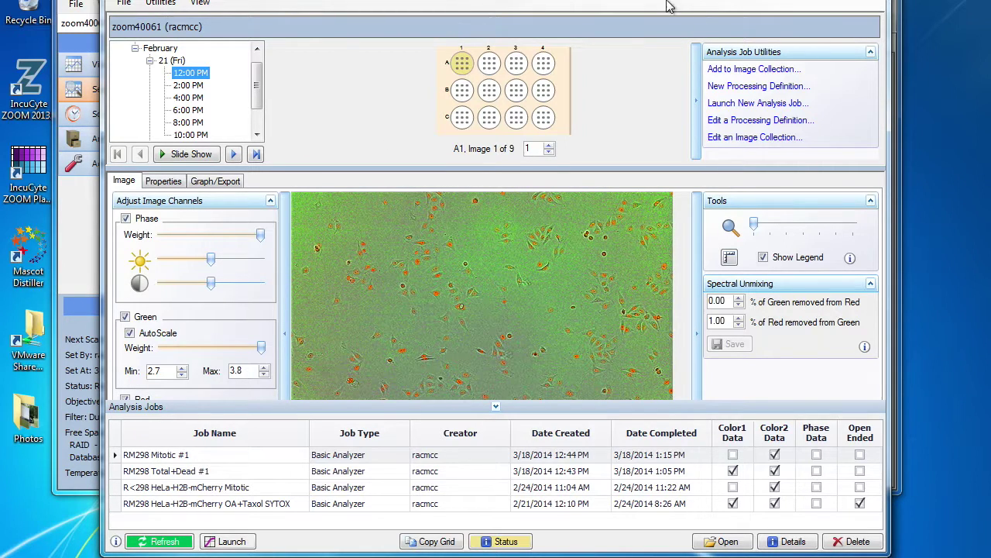
click(782, 104)
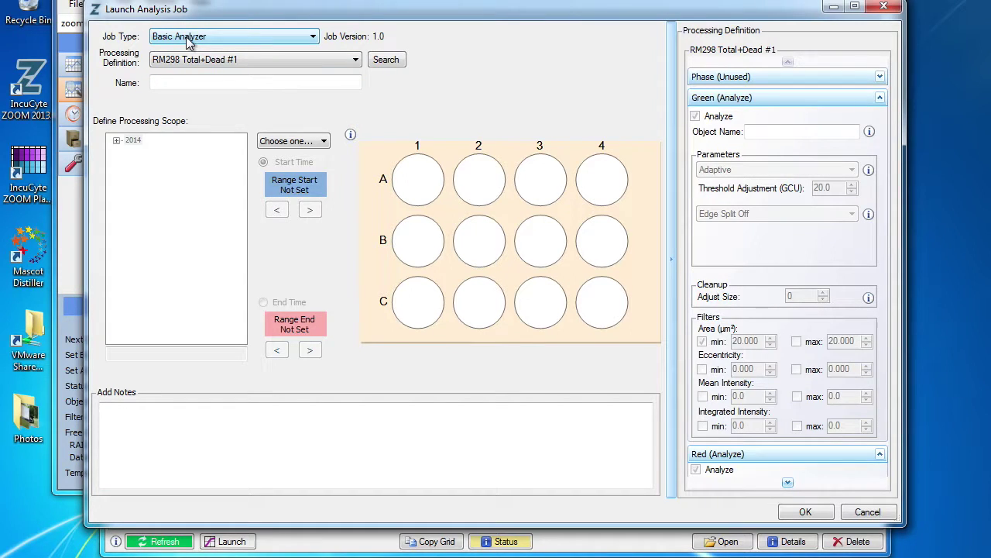
- Choose RM298 Total+Dead #1, name the job Rach Results, and set the range to end 2/23/2014 12:00 PM
click(355, 62)
click(206, 79)
click(275, 79)
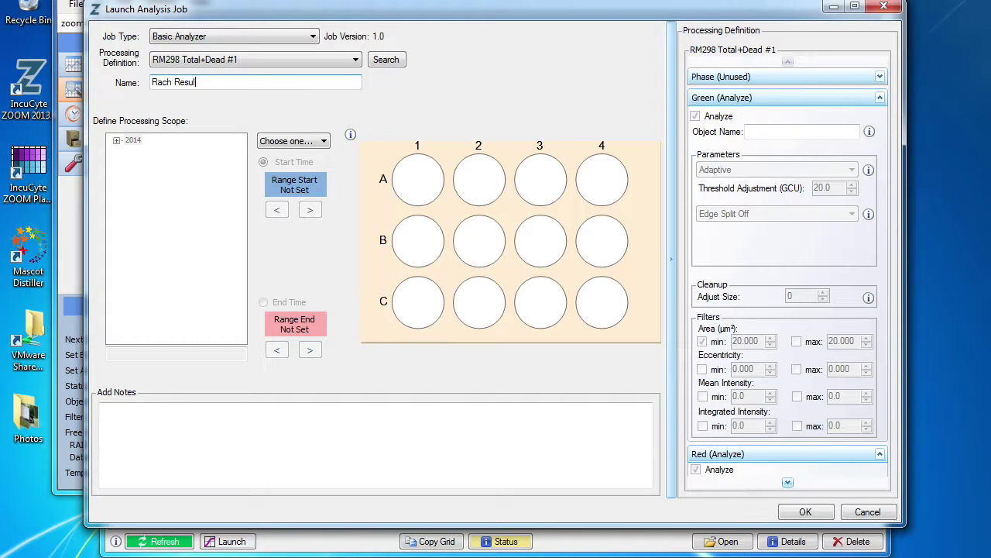
click(322, 143)
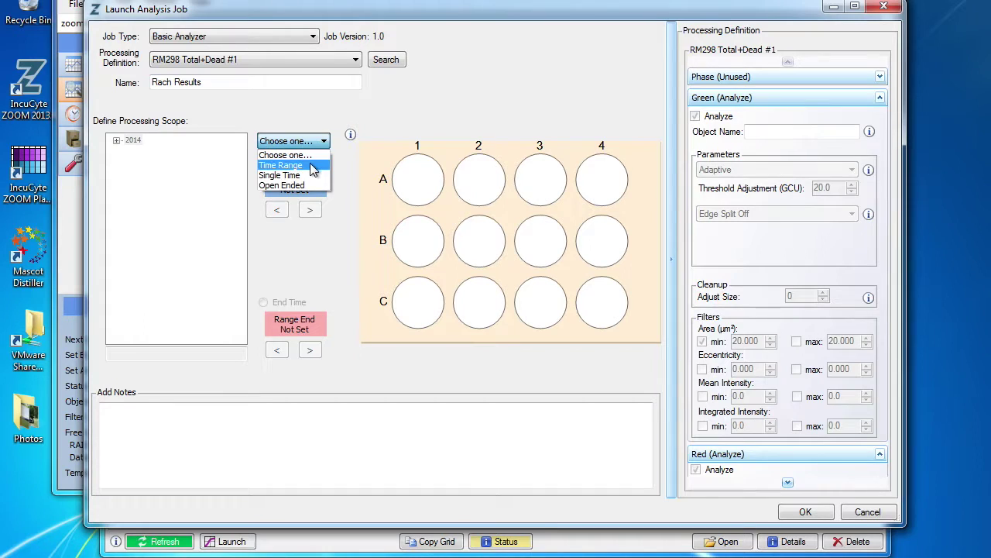
click(313, 165)
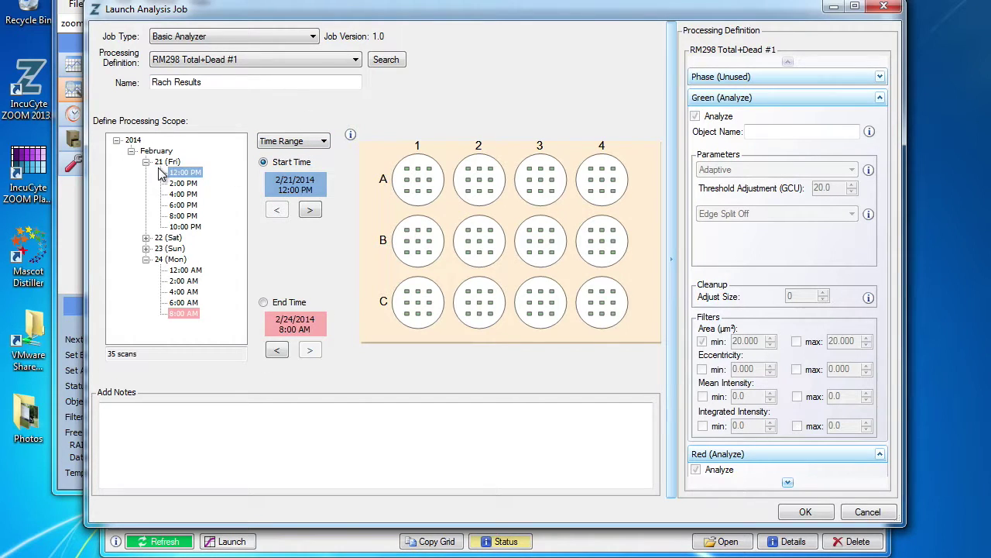
click(263, 303)
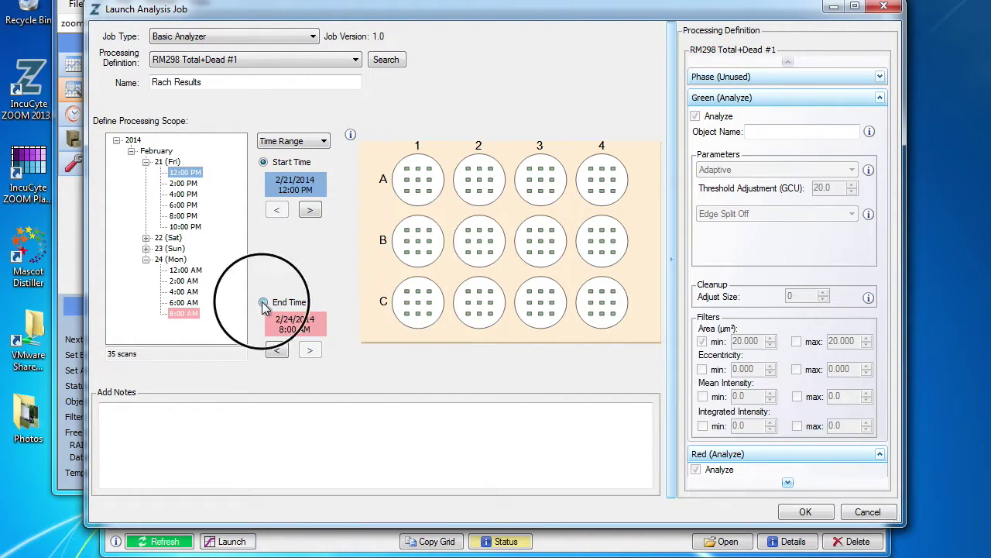
click(145, 248)
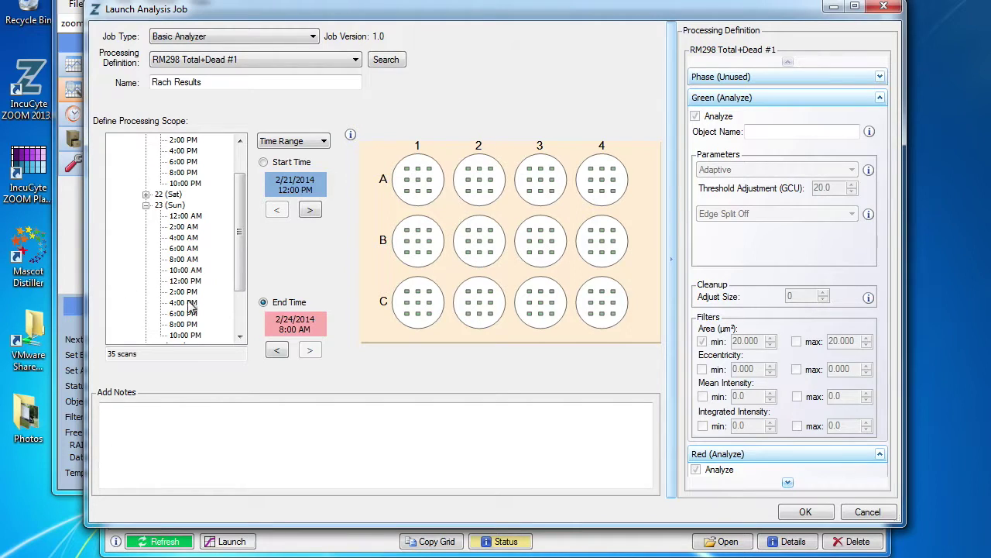
click(190, 281)
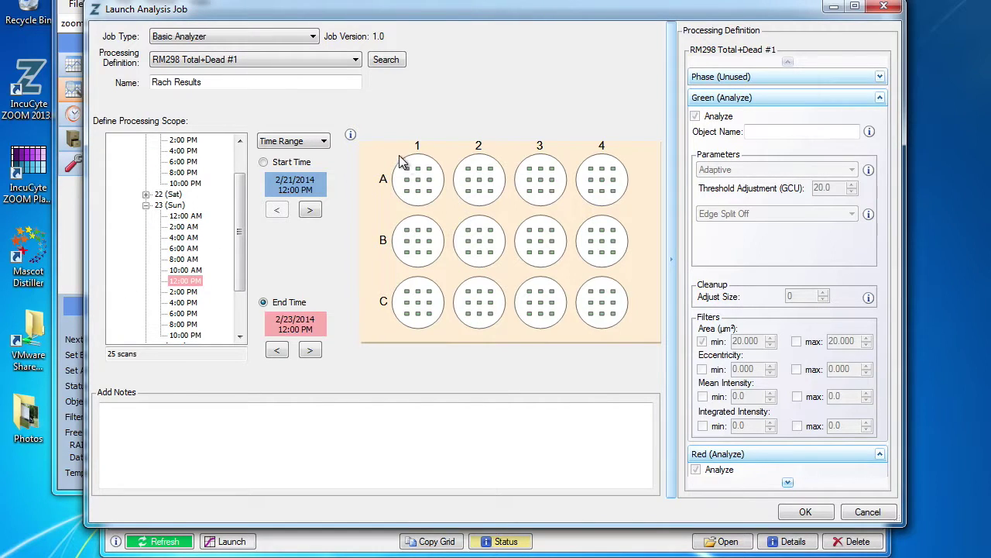
- Include all twelve wells and launch the Rach Results job
drag(399, 155, 626, 310)
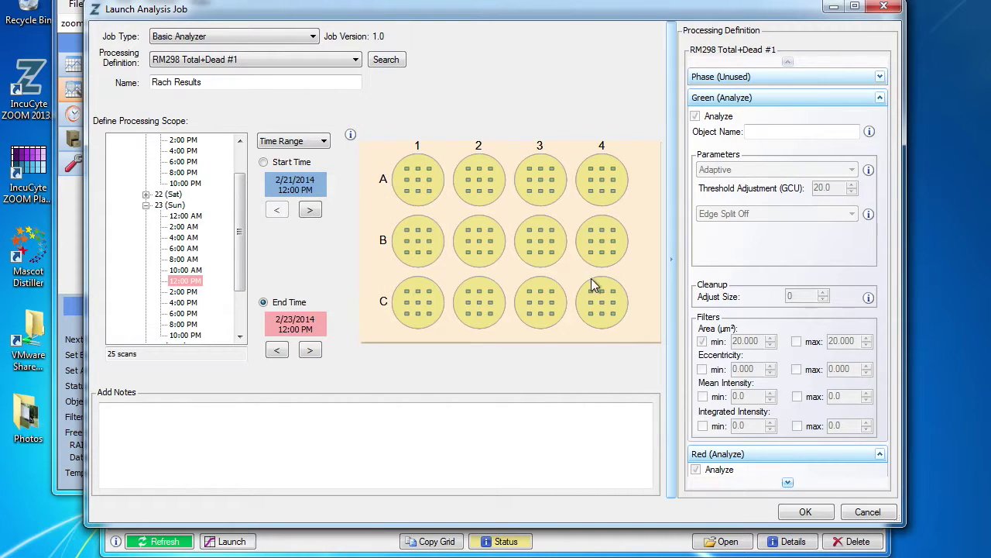
ctrl+click(601, 177)
ctrl+click(547, 182)
ctrl+click(547, 234)
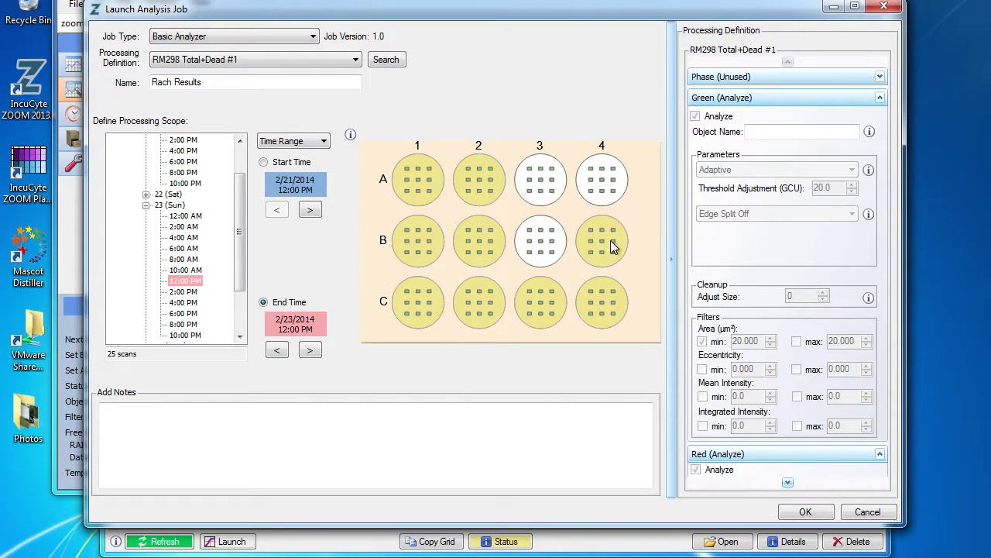
ctrl+click(601, 240)
ctrl+click(533, 158)
drag(533, 158, 638, 272)
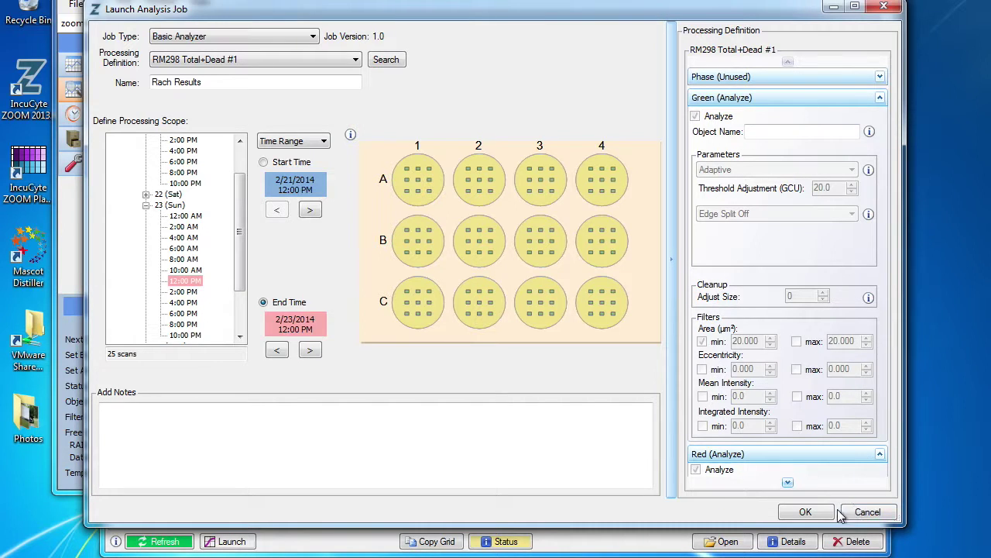
click(805, 512)
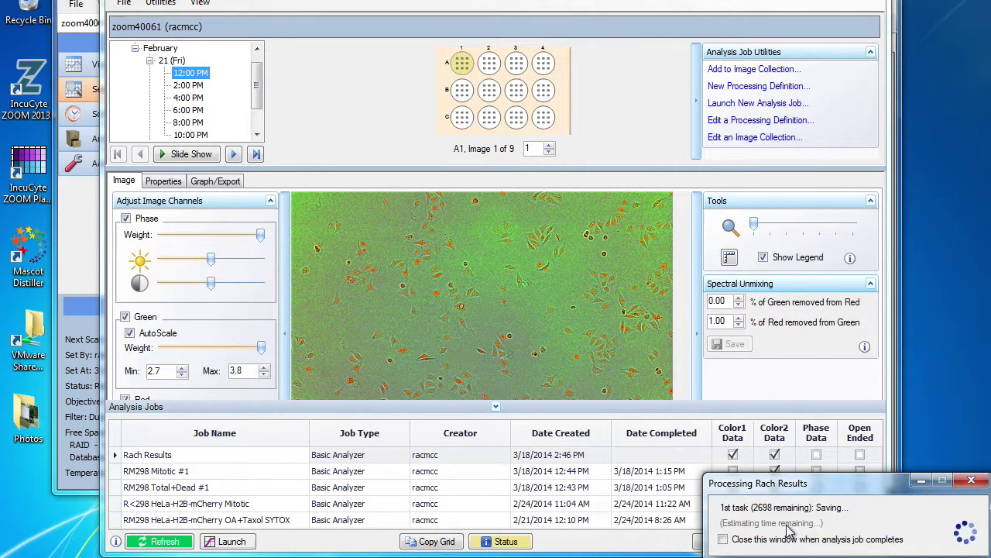
- Close the progress window and image viewer, then show Analysis Jobs with Rach Results at the top
click(974, 481)
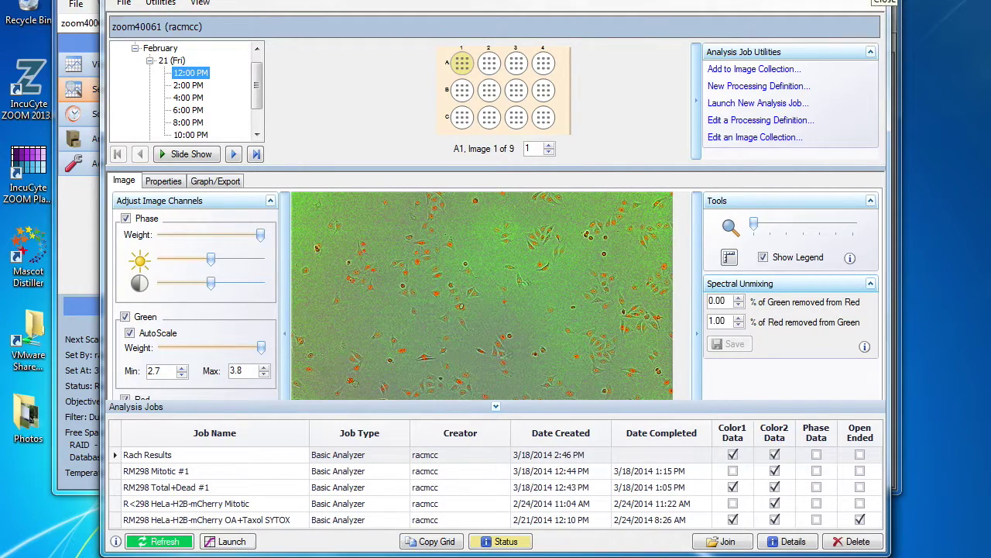
click(883, 2)
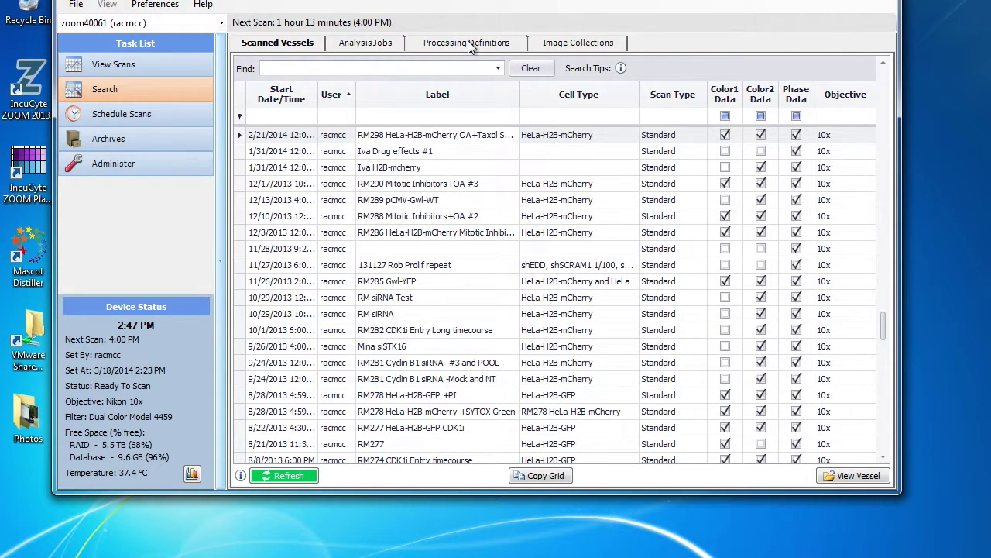
click(361, 48)
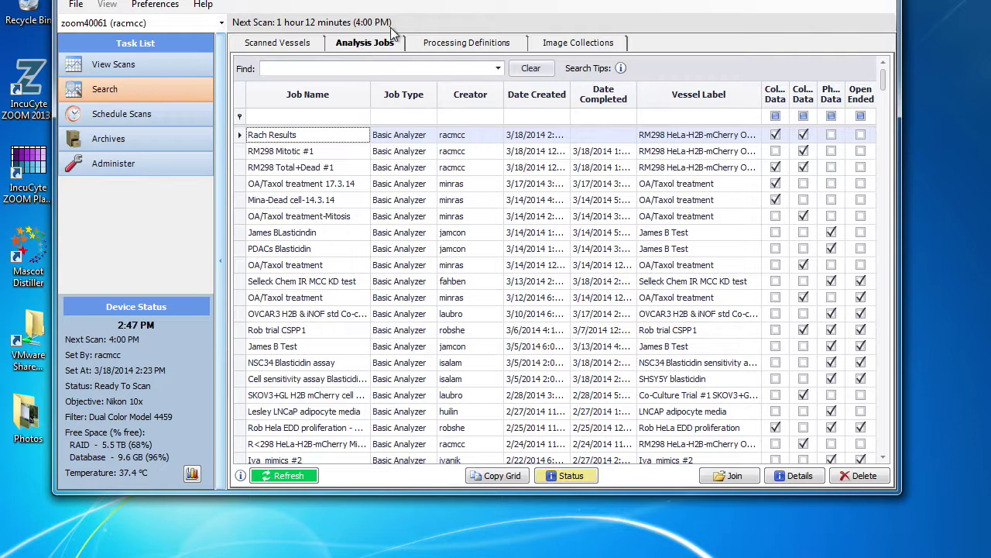
- Open the RM298 Total+Dead #1 job results and collapse the metrics table to enlarge the image
double_click(285, 167)
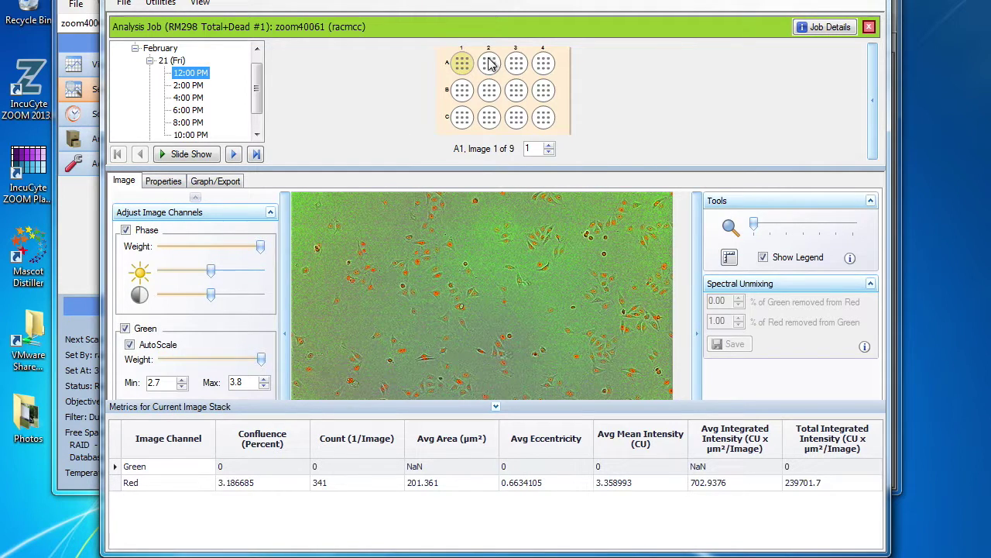
mouse_move(379, 235)
click(496, 408)
click(496, 406)
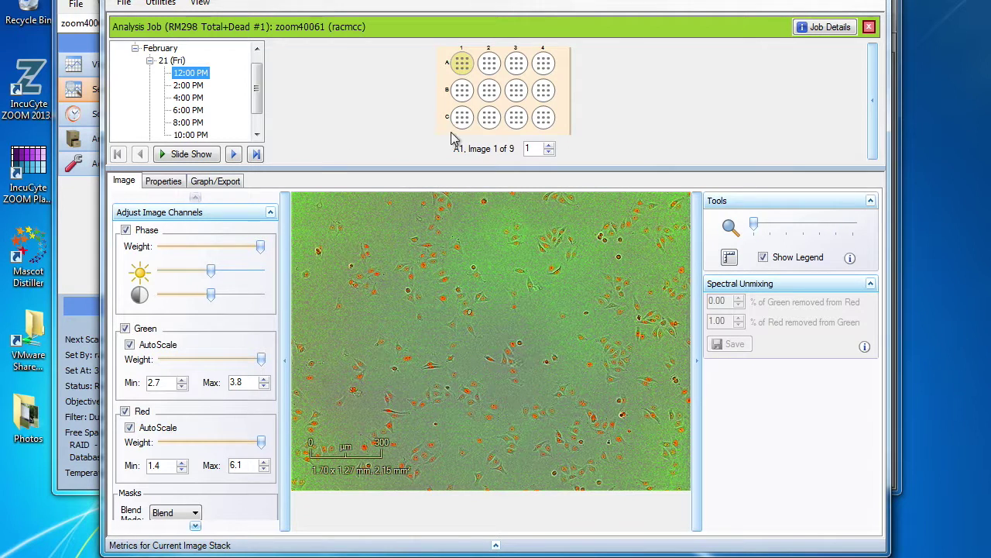
- Overlay the red counting mask on well A1's image from the image settings
click(195, 525)
click(196, 525)
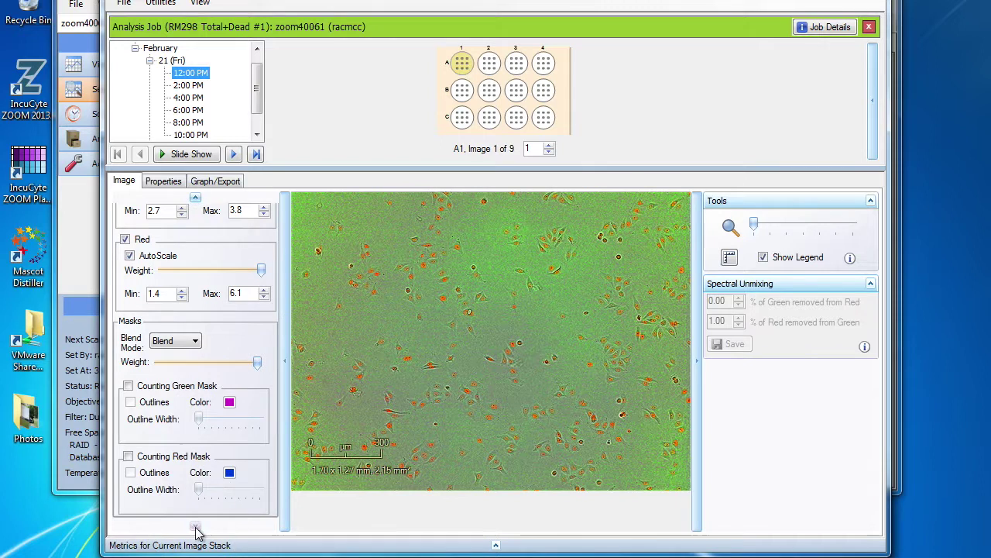
click(128, 386)
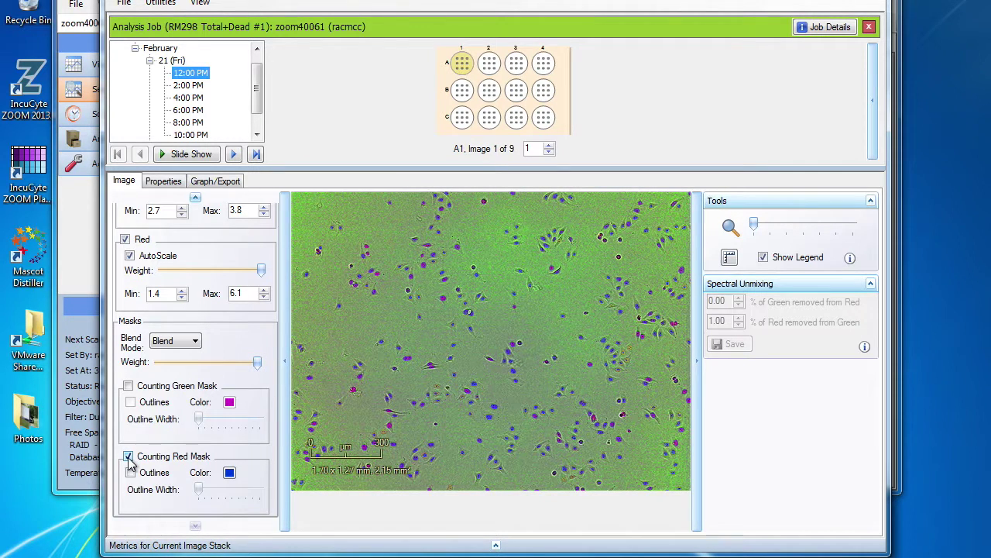
scroll(260, 105, down, 1)
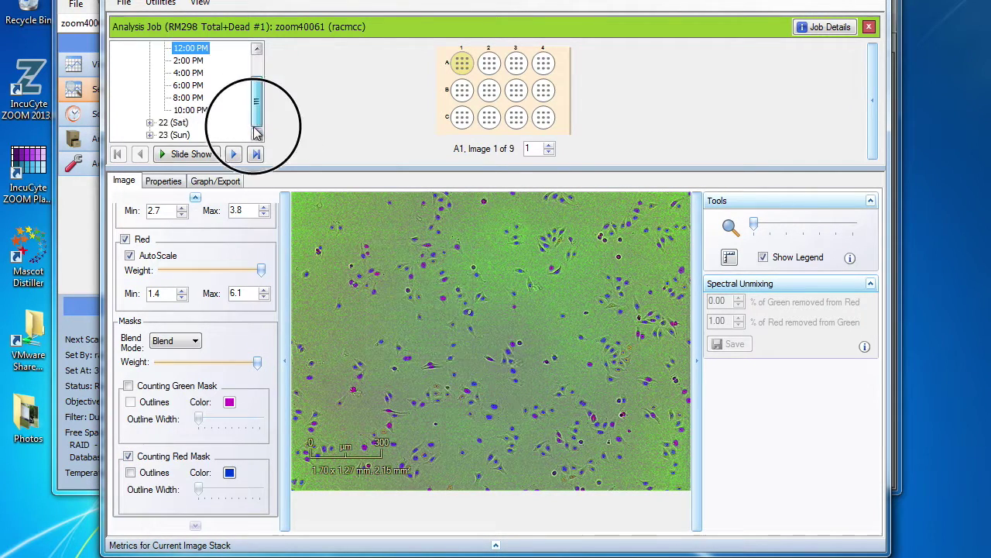
- Select the 23 (Sun) 12:00 PM scan and overlay both red and green counting masks on well A1
double_click(164, 136)
click(191, 136)
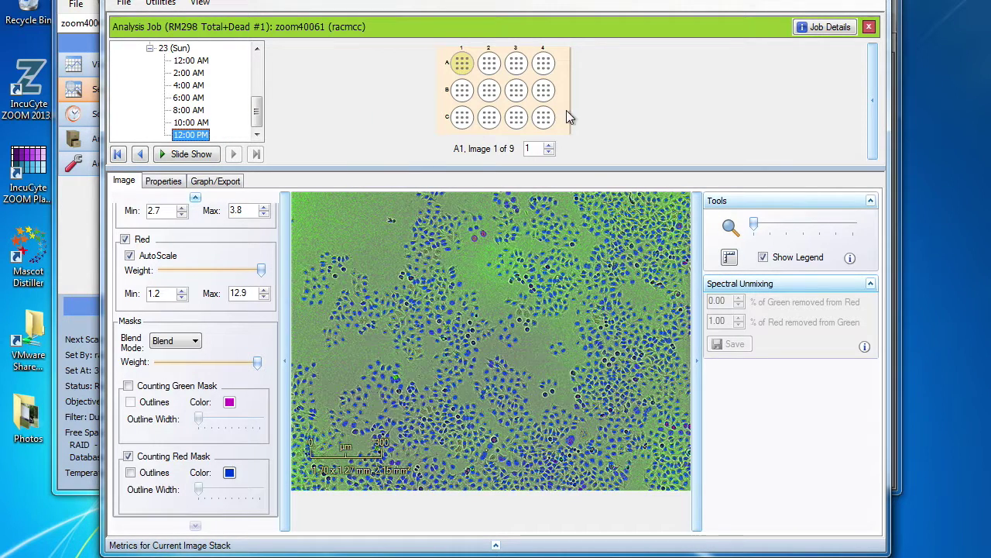
click(128, 456)
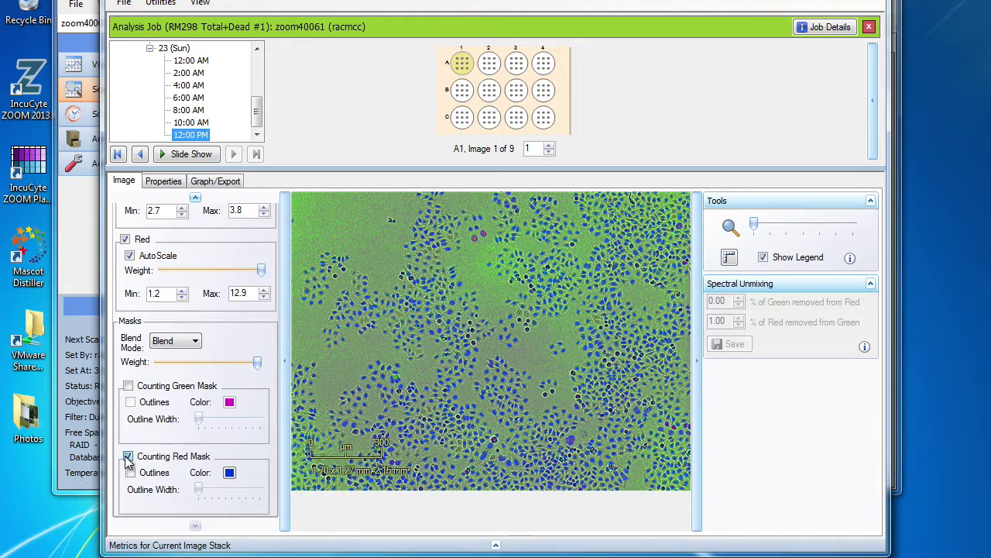
click(128, 456)
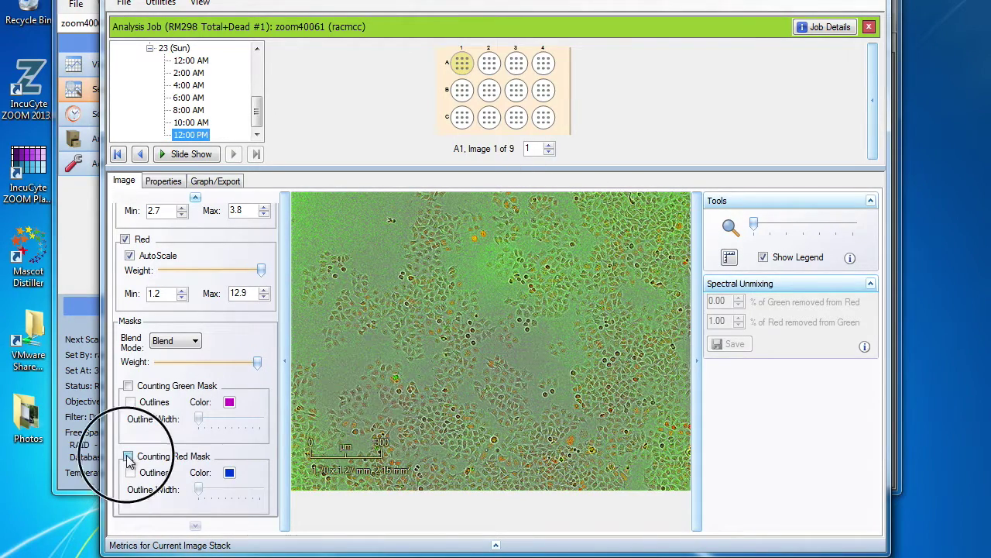
click(128, 385)
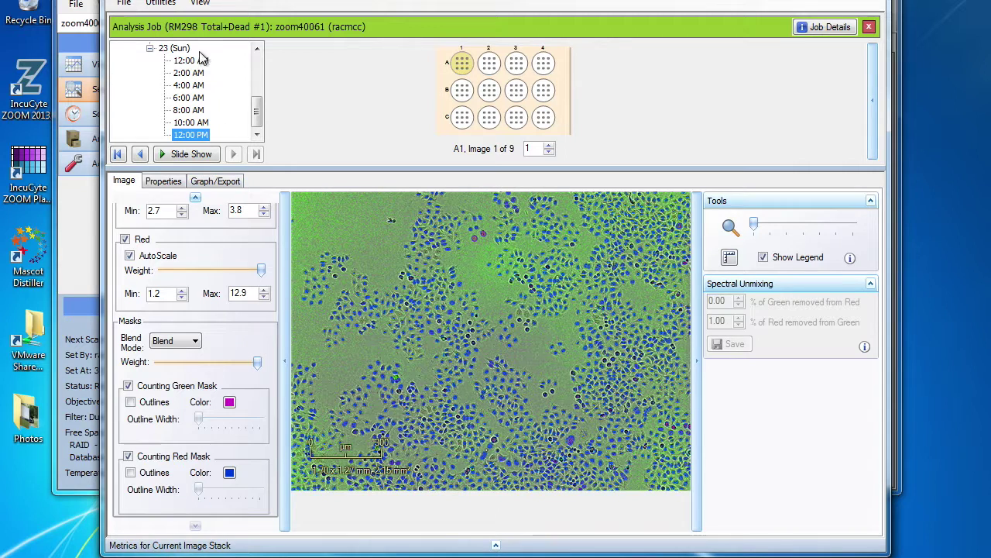
- Open Export Current Image from Utilities, showing a blended composite JPEG at full-size dimensions
click(165, 4)
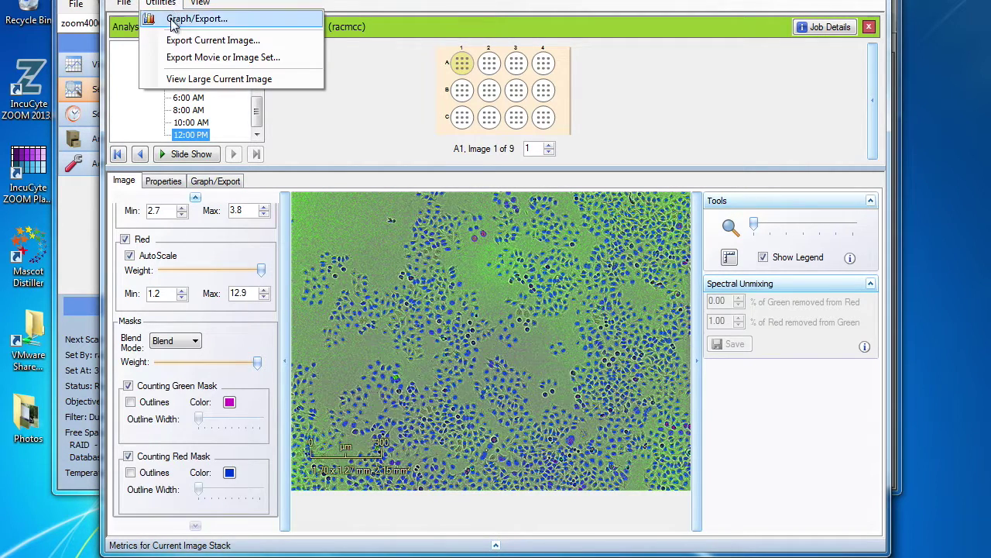
click(189, 40)
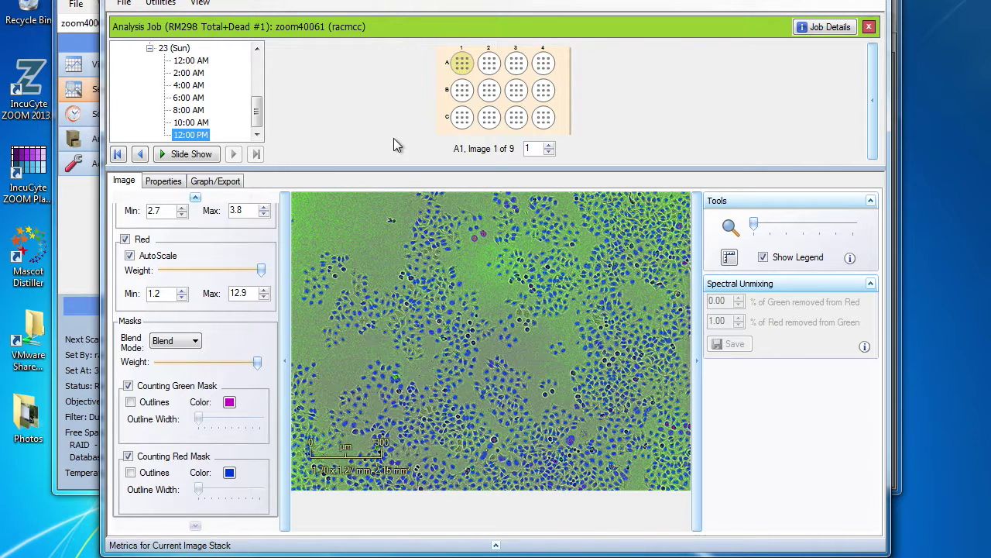
key(ctrl+e)
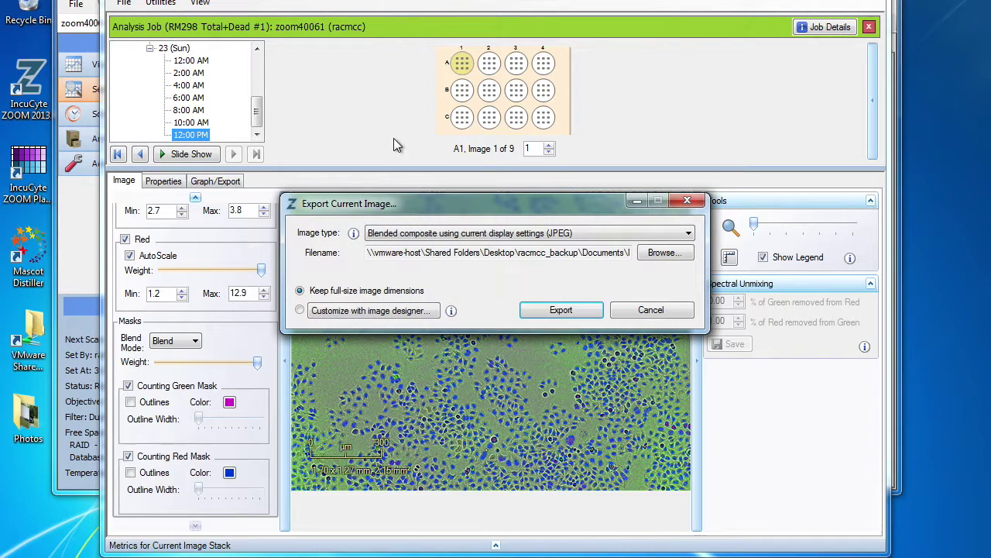
- Keep the blended composite JPEG format and toggle Include Legend and Include Timestamp off and back on
click(688, 233)
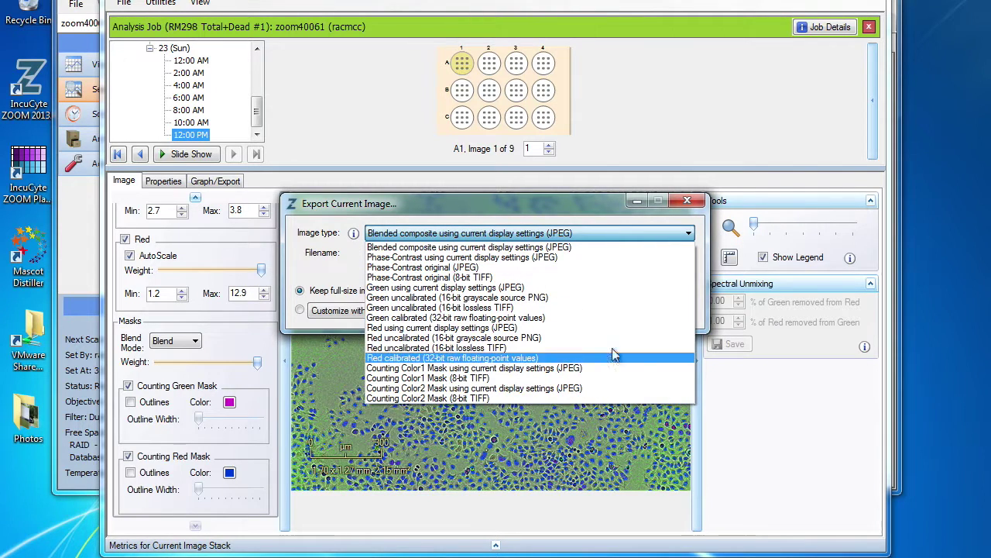
click(511, 247)
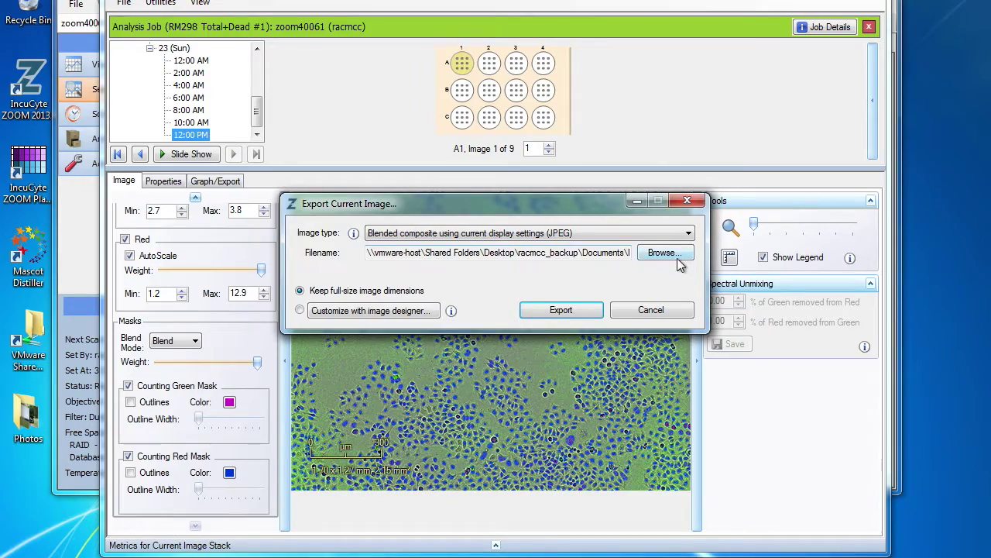
click(379, 315)
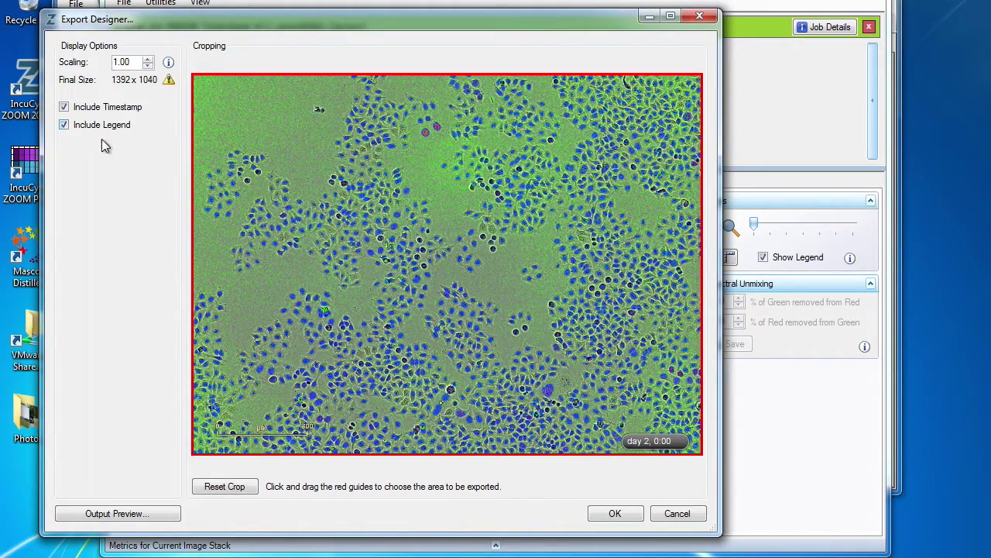
click(64, 125)
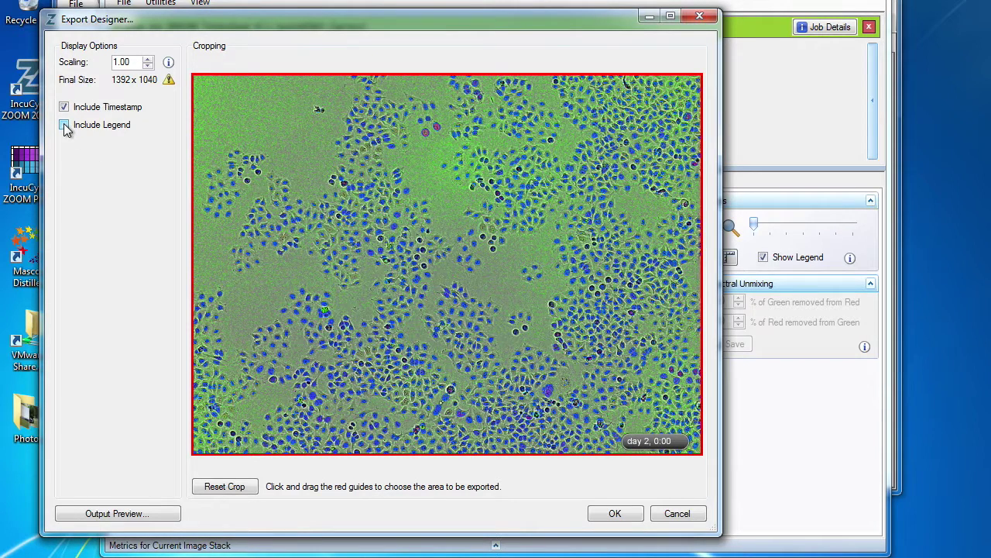
click(64, 125)
click(64, 108)
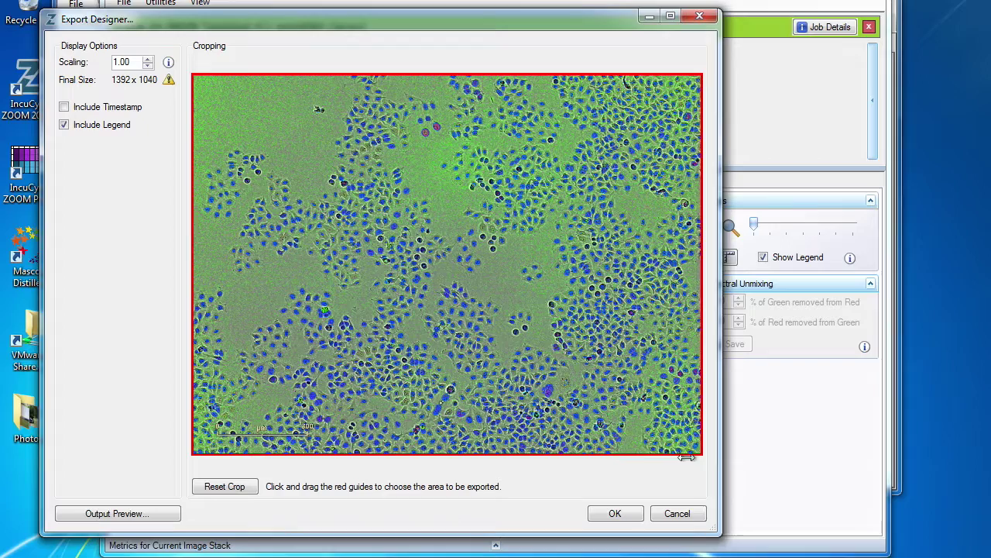
click(65, 108)
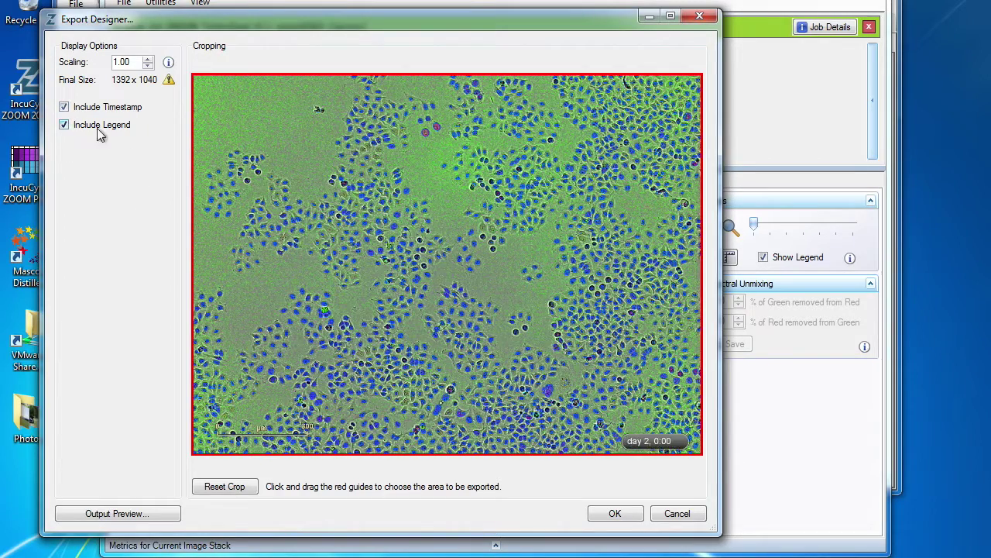
- Close the image designer and the export dialog without exporting an image
click(700, 15)
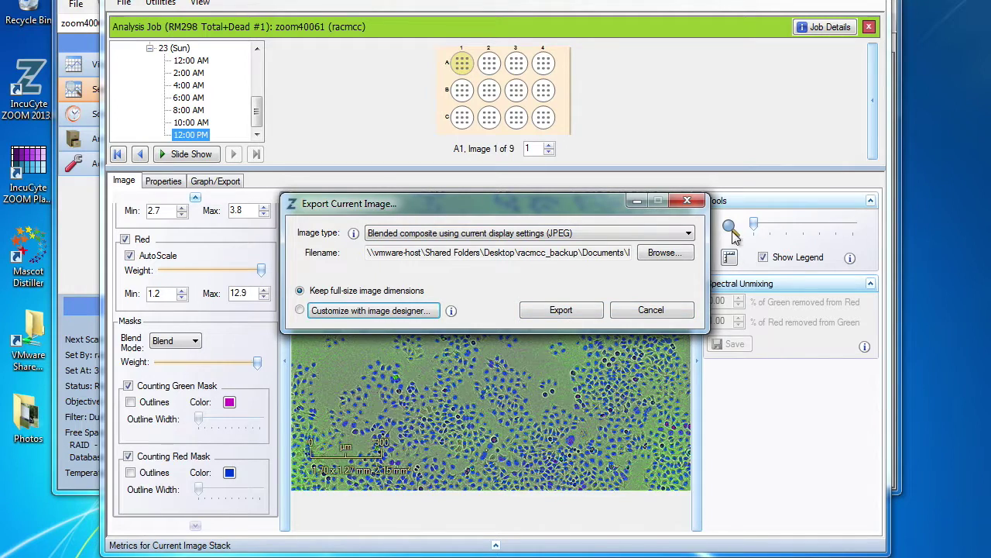
click(687, 201)
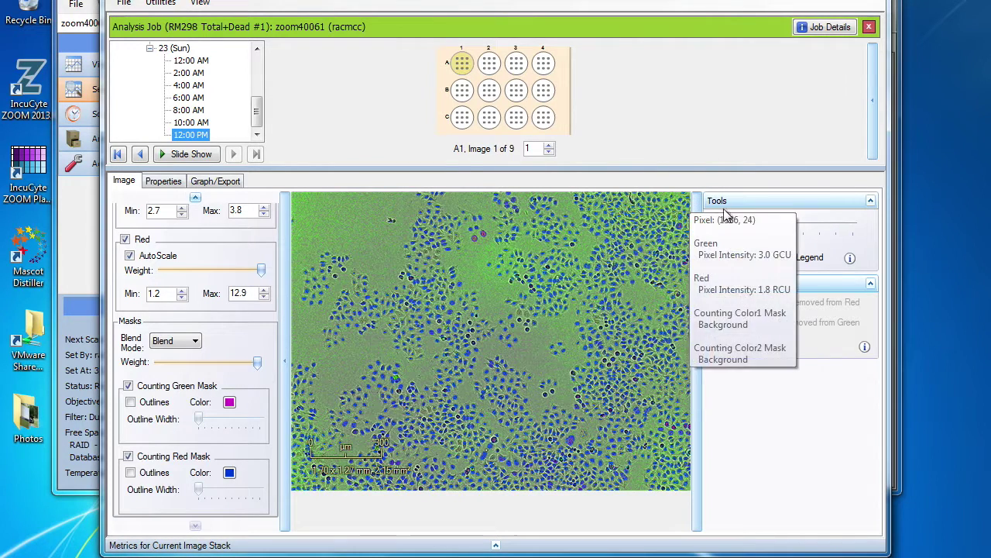
click(160, 4)
click(201, 57)
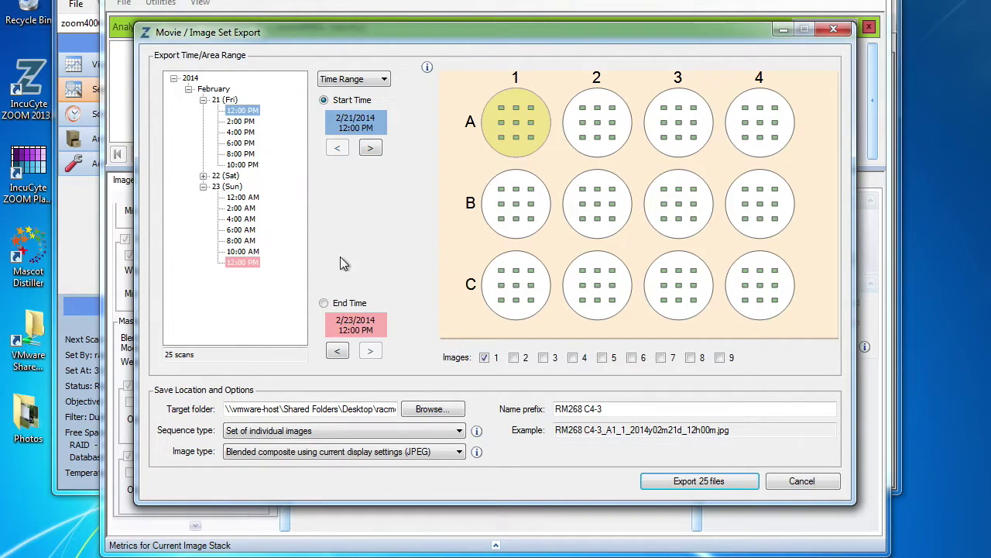
click(460, 431)
click(459, 431)
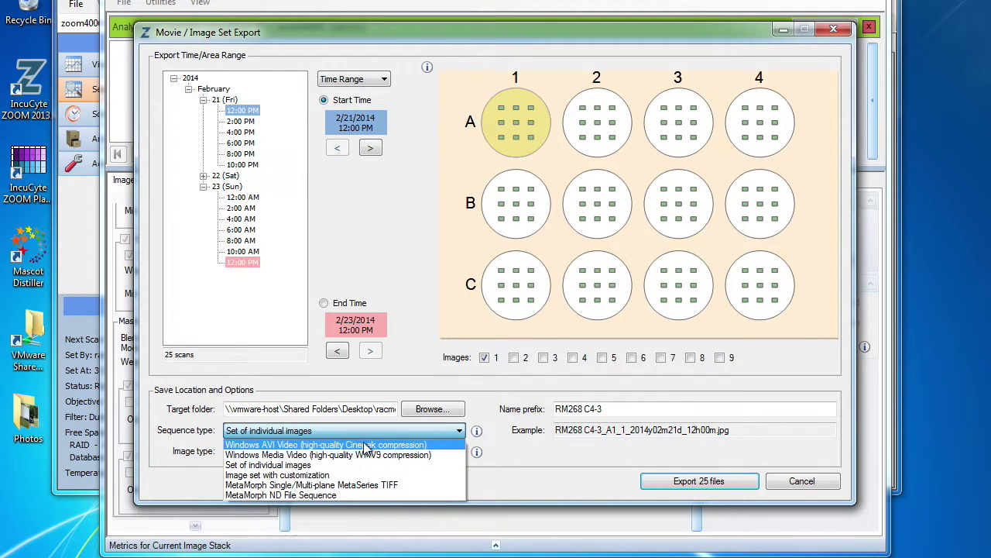
click(457, 426)
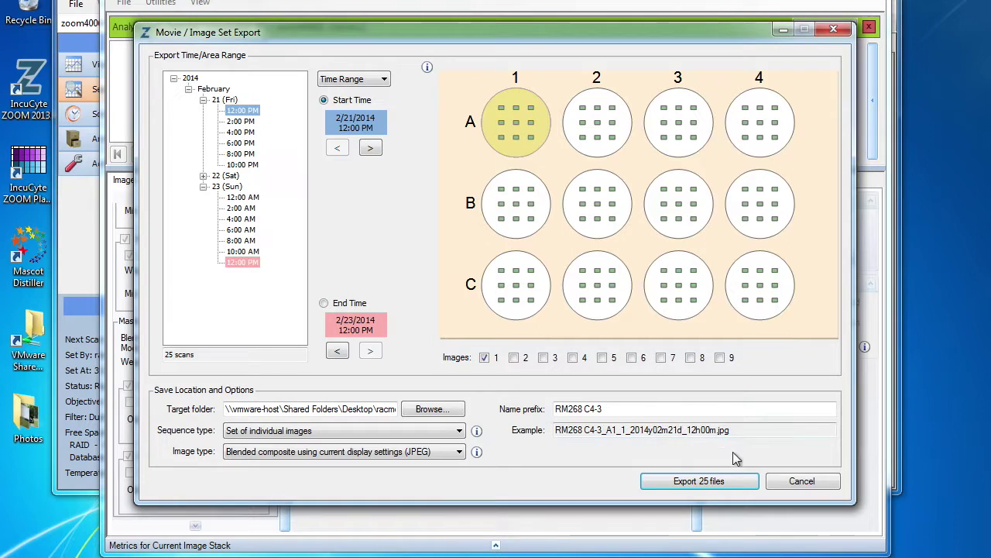
click(804, 479)
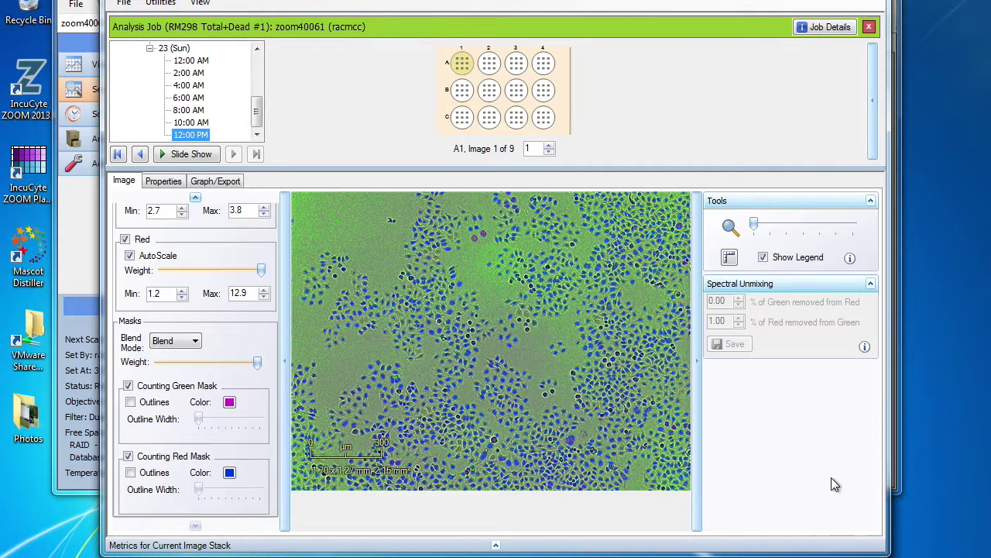
- Graph Green Object Count (1/Image) with Group set to None as a per-well Microplate Graph
click(226, 184)
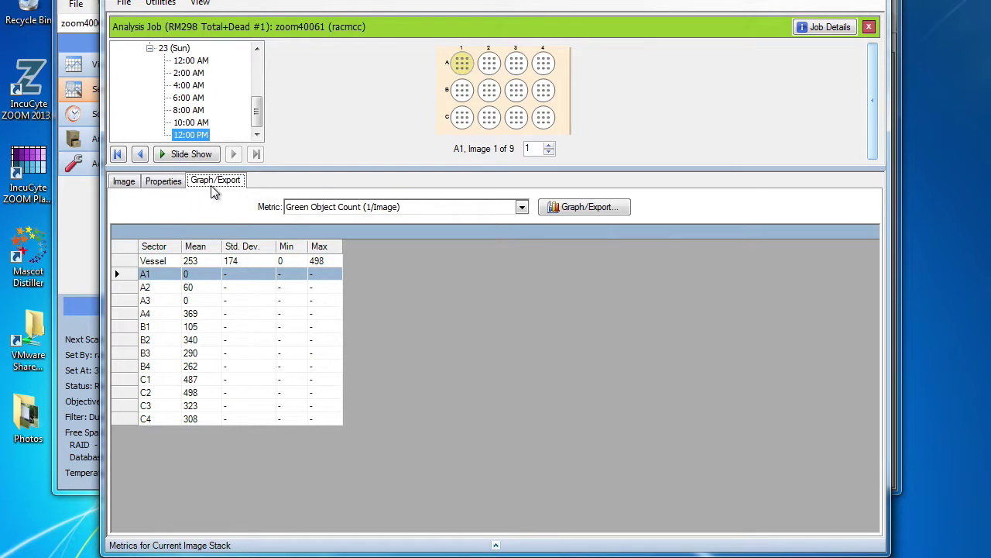
click(601, 210)
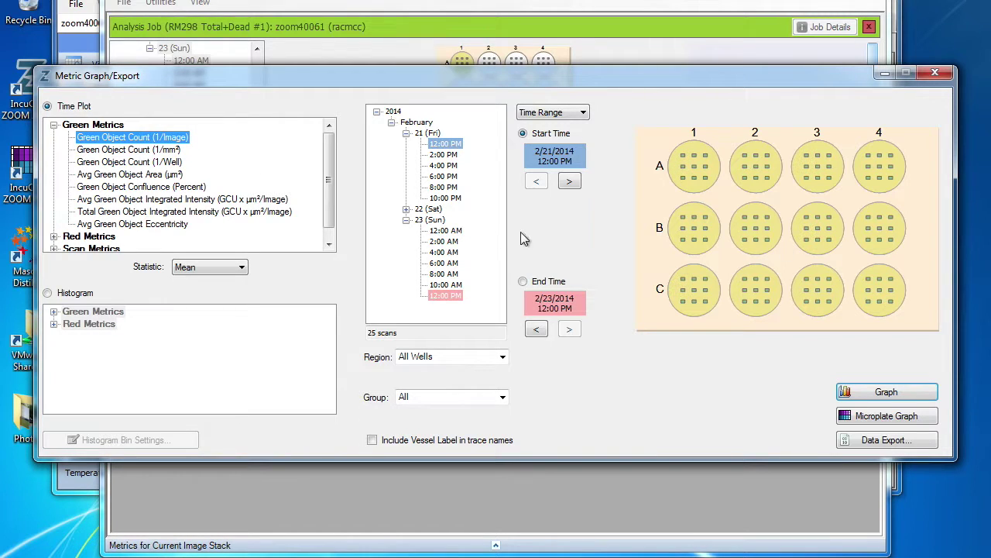
click(502, 397)
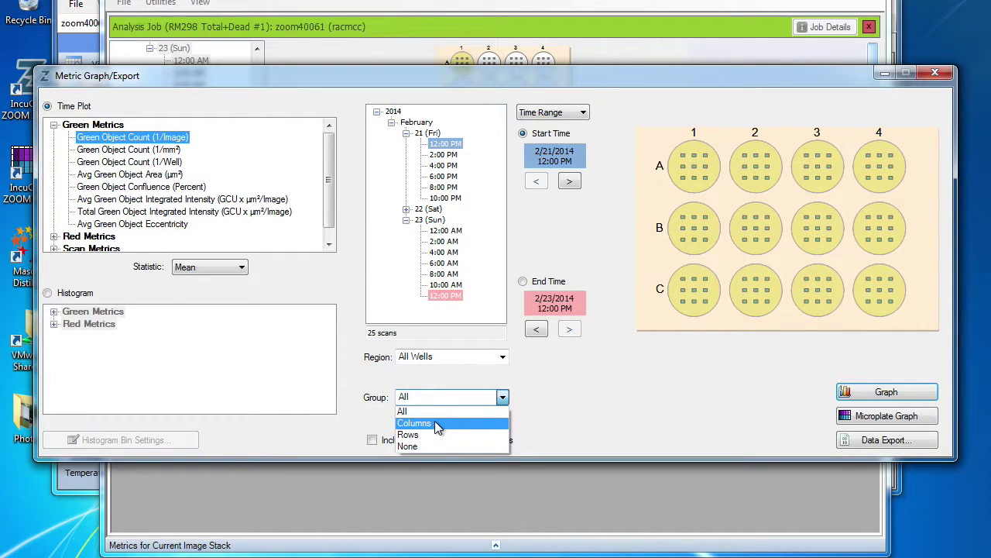
click(436, 446)
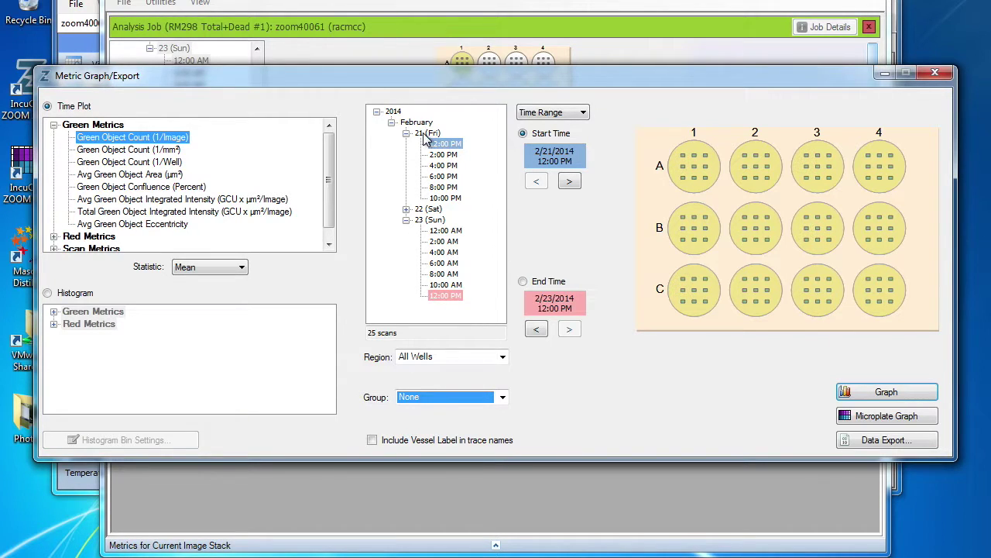
click(858, 391)
click(883, 416)
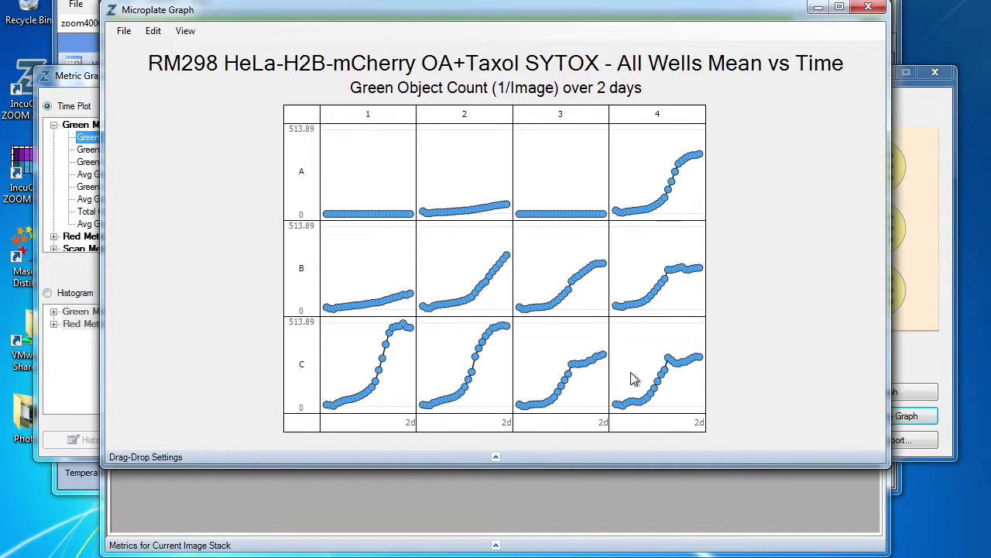
- Close the plate graph, view the all-wells time plot, then open the Data Export settings
click(869, 8)
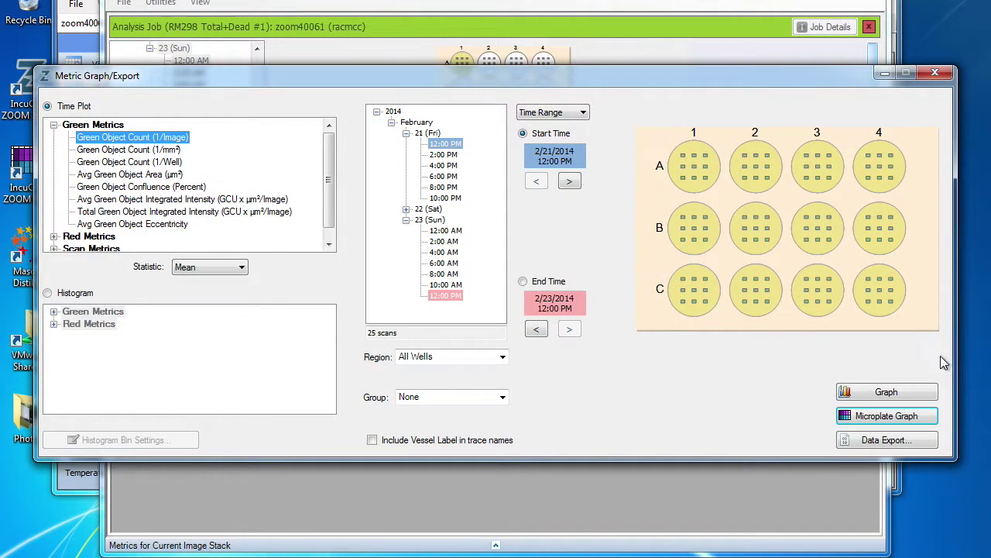
click(922, 395)
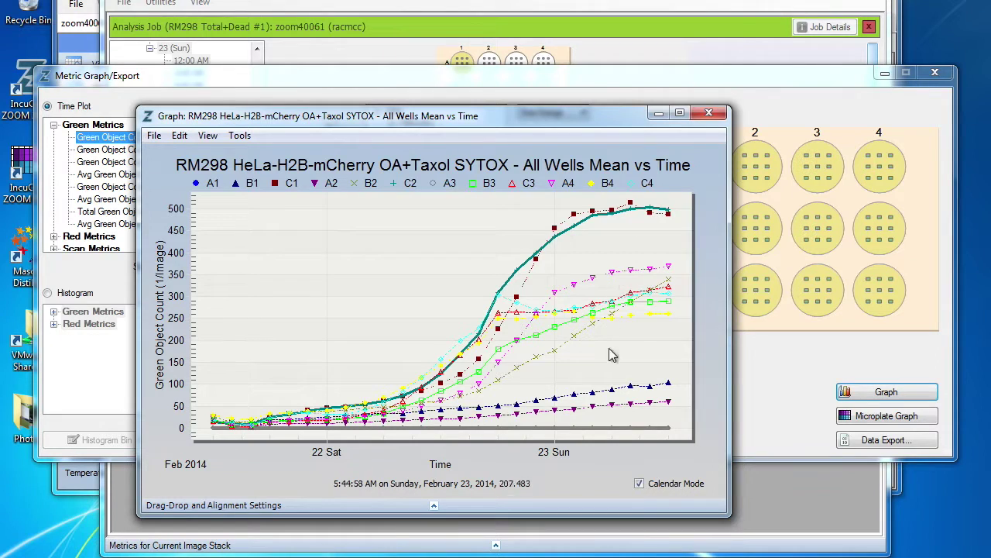
click(711, 116)
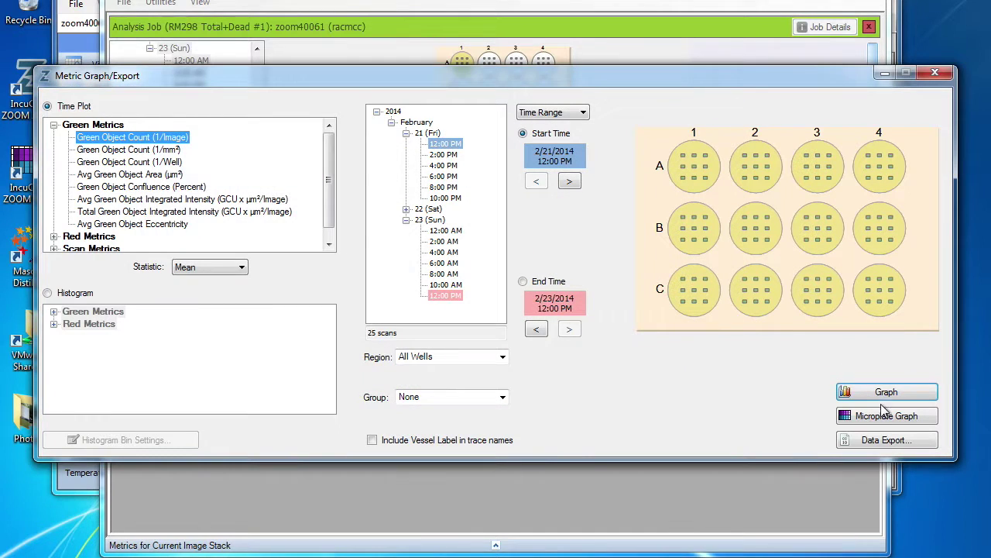
click(891, 443)
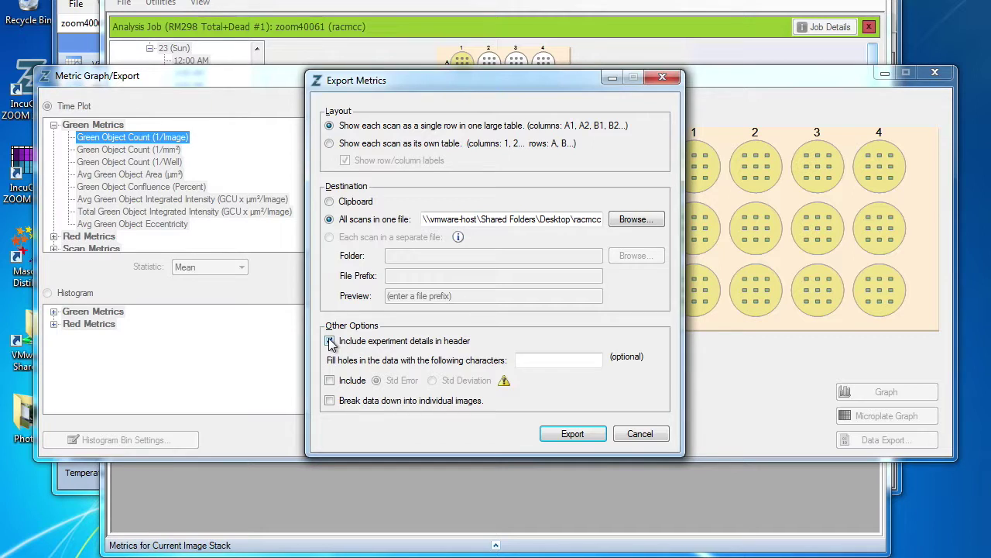
- Enable 'Break data down into individual images', decline overwriting the existing file, and cancel the export
click(329, 401)
click(583, 439)
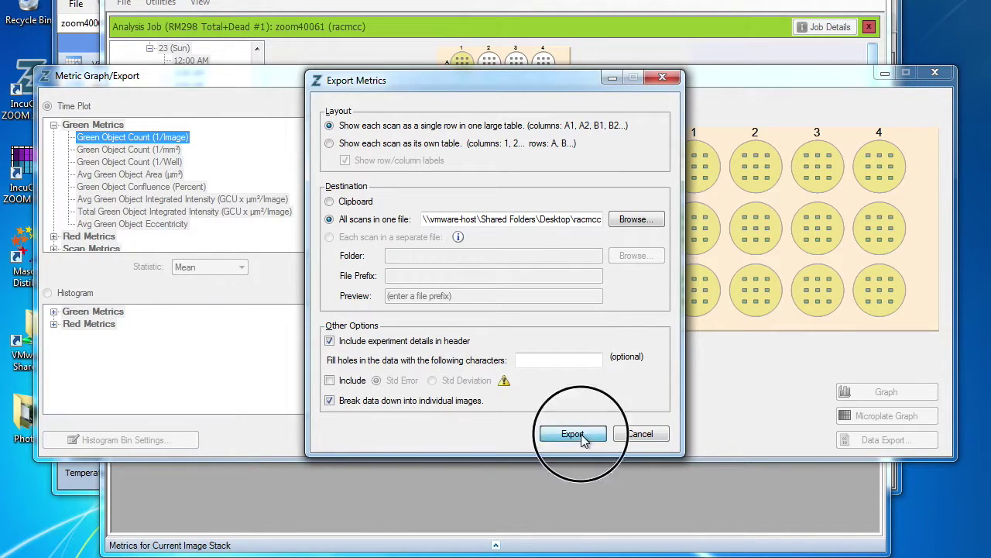
click(582, 321)
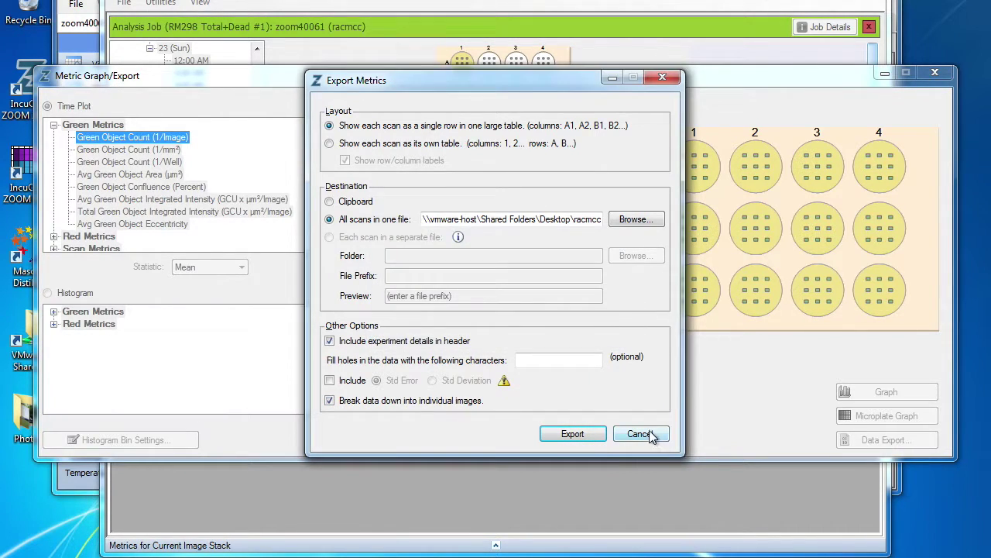
click(641, 434)
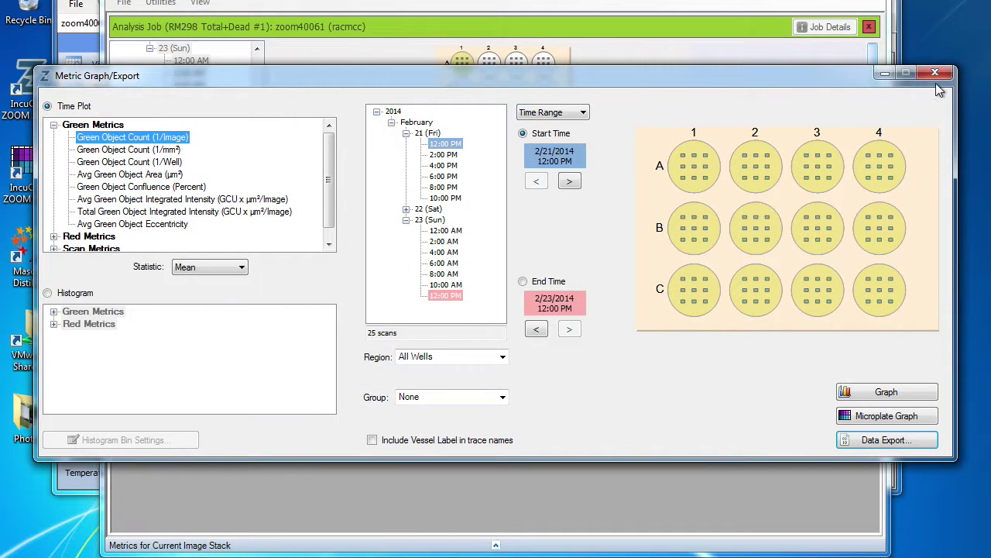
- Plot Red Object Count (1/Image) from Red Metrics as a Microplate Graph, then close it
scroll(310, 243, down, 1)
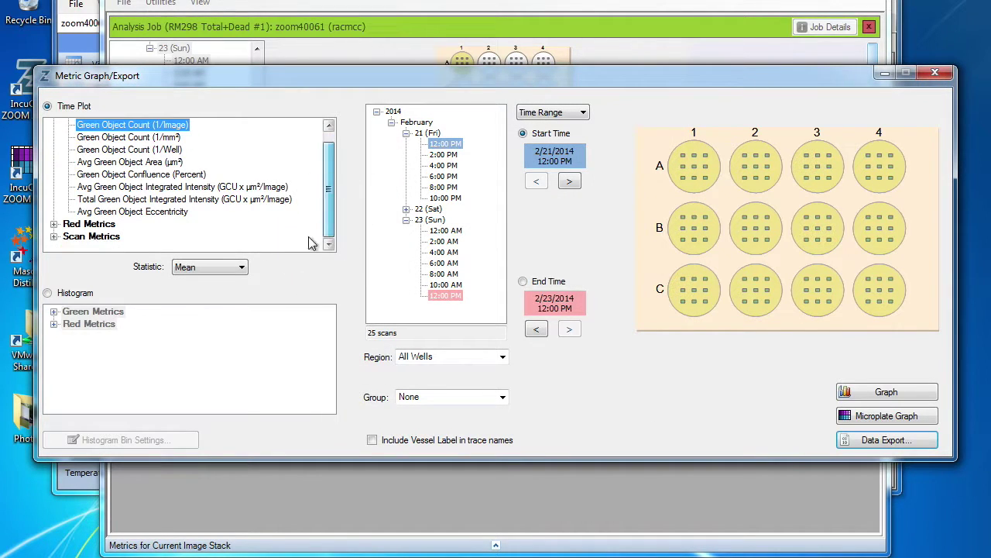
click(54, 224)
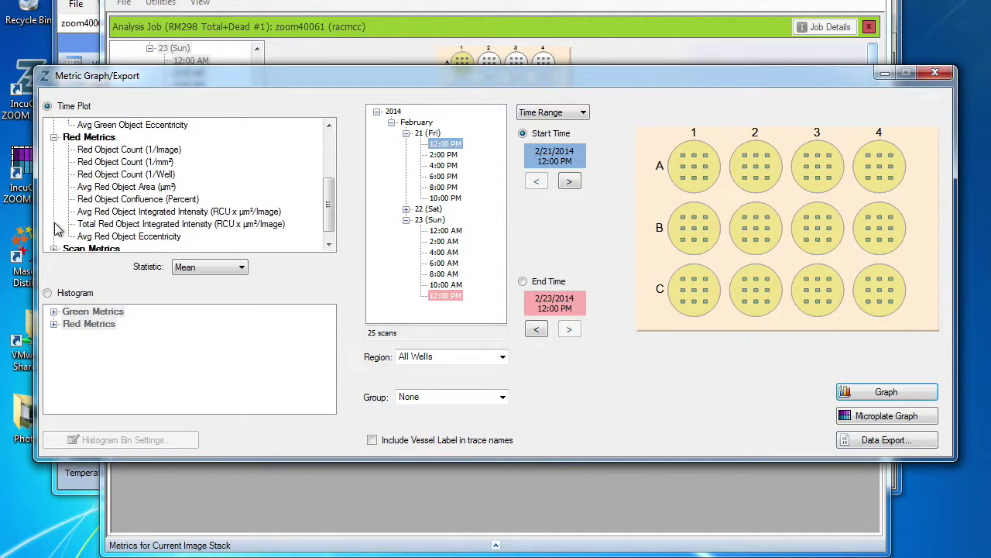
click(158, 150)
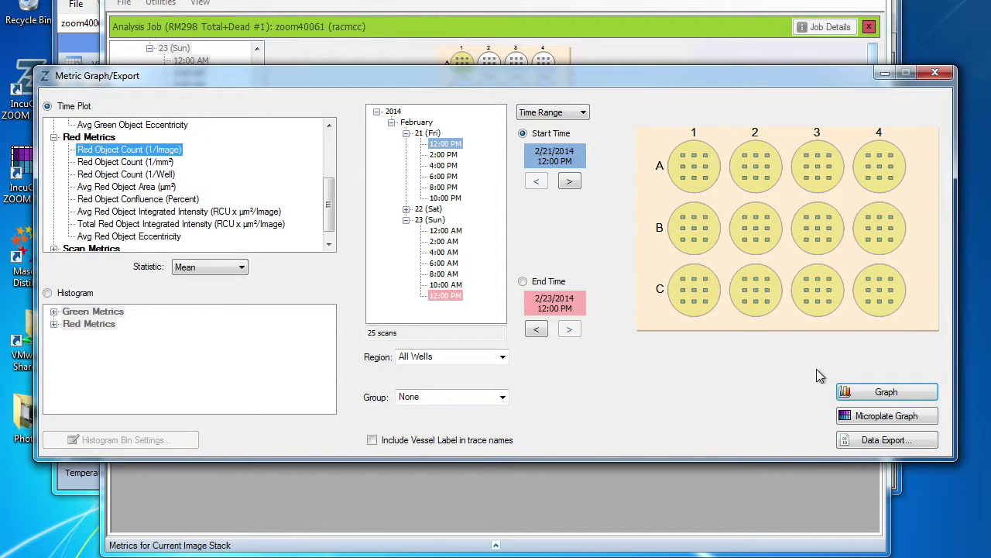
click(910, 418)
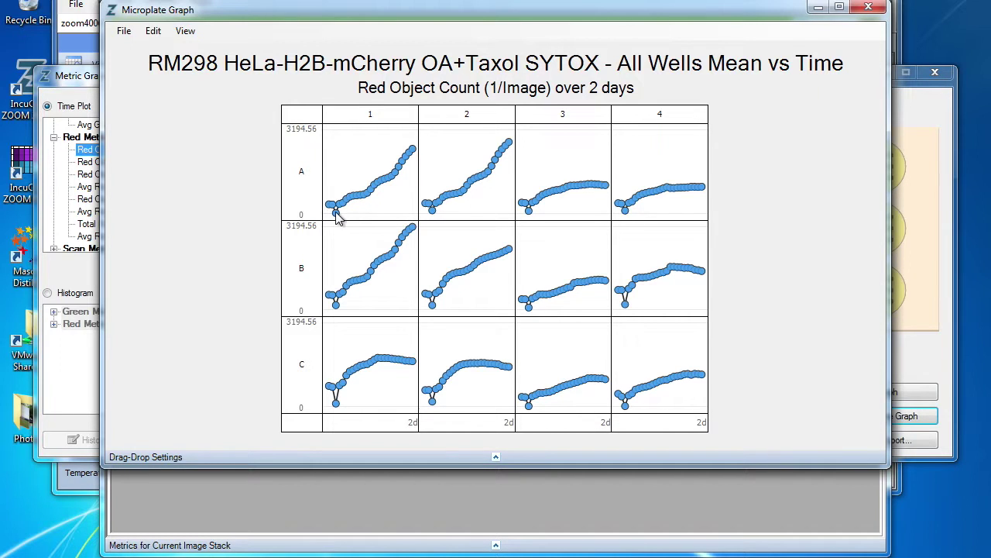
click(868, 9)
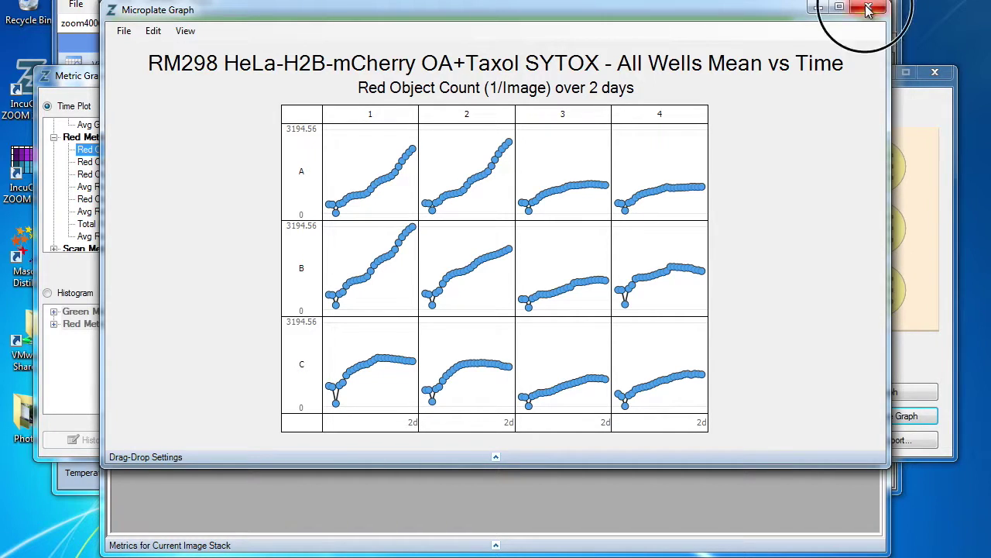
- View well B1's image from the Feb 21 (Fri) 4:00 PM scan, then close the Total+Dead #1 job
click(934, 72)
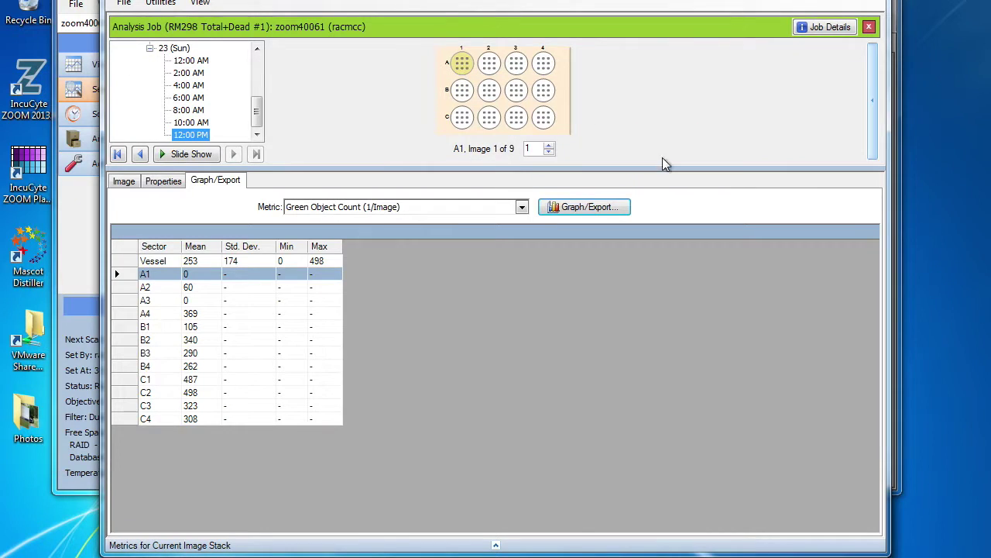
drag(258, 112, 259, 52)
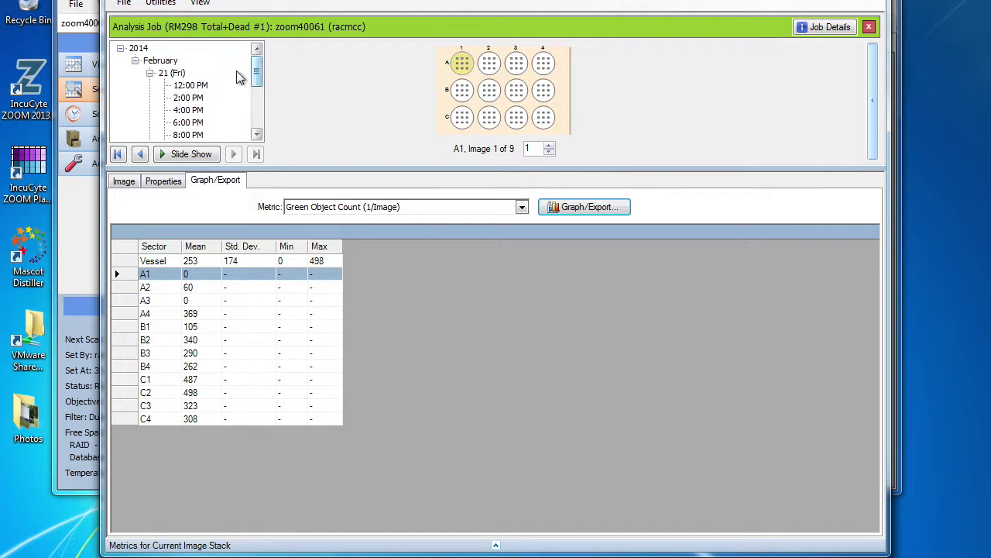
click(185, 111)
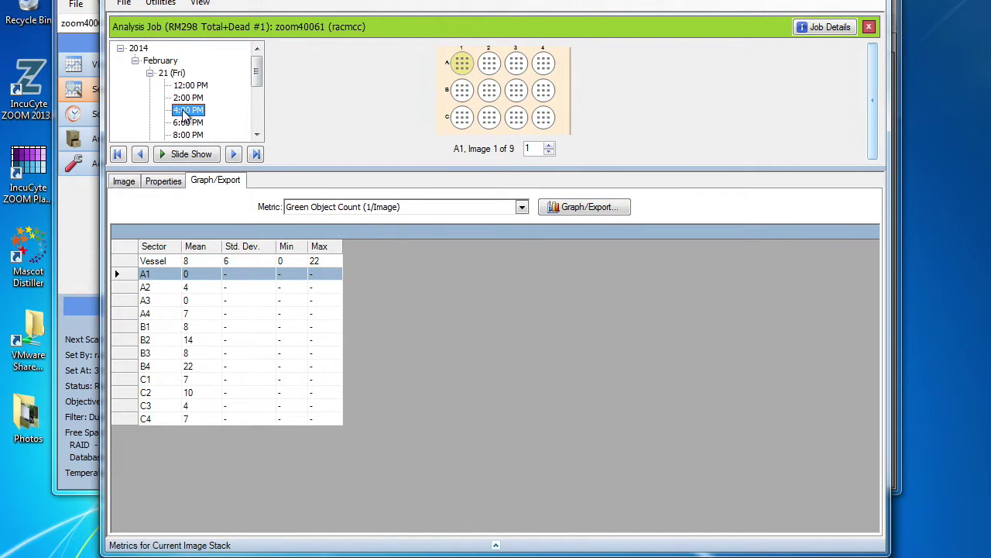
click(124, 180)
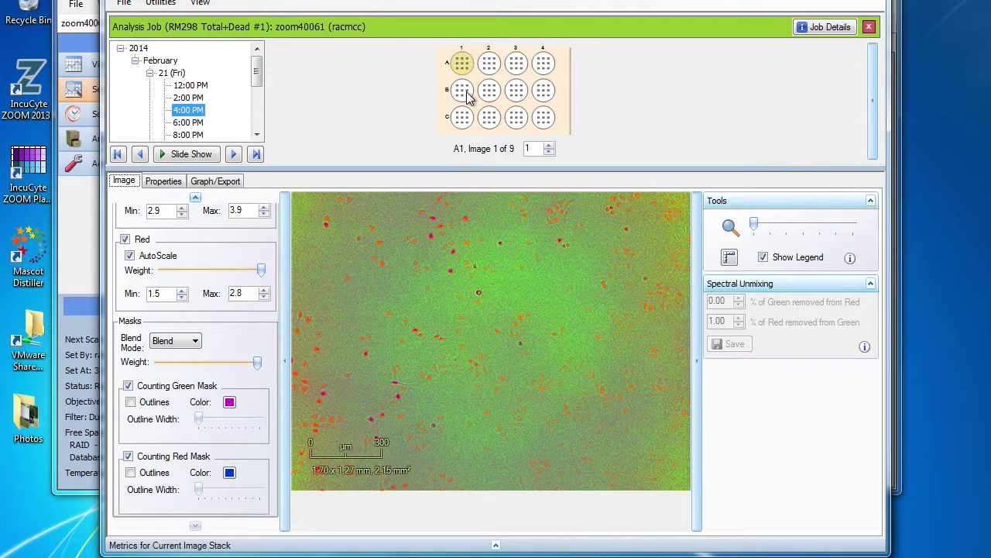
click(463, 91)
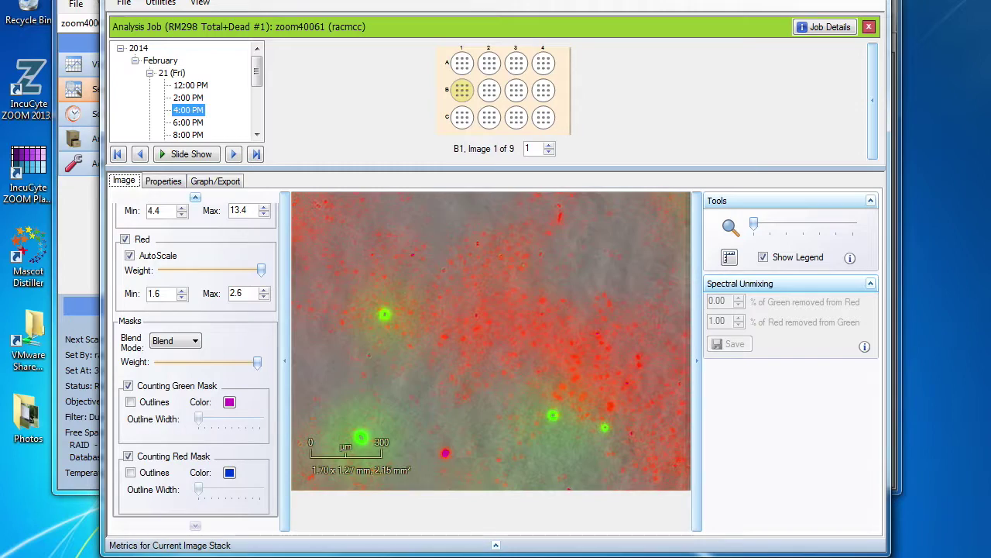
key(alt+F4)
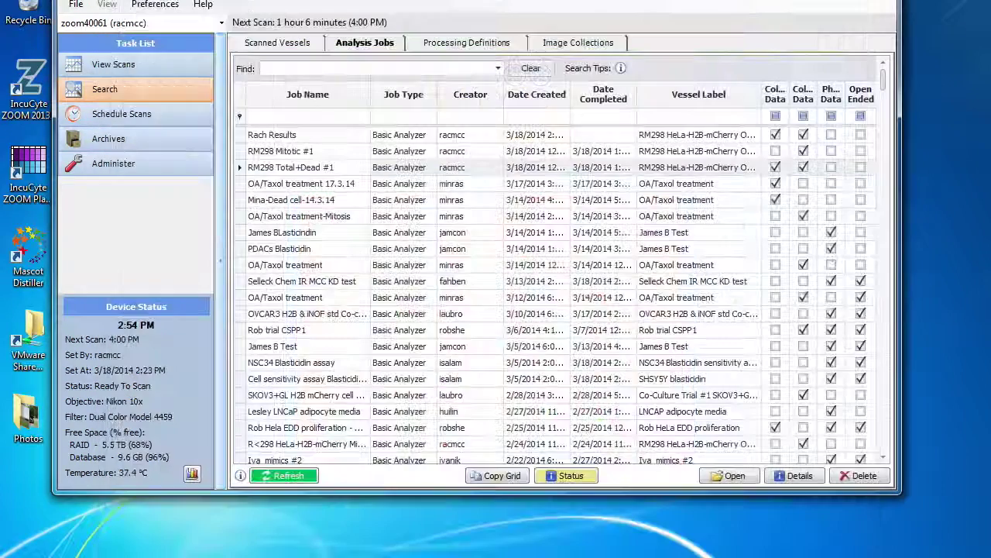
drag(378, 0, 395, 2)
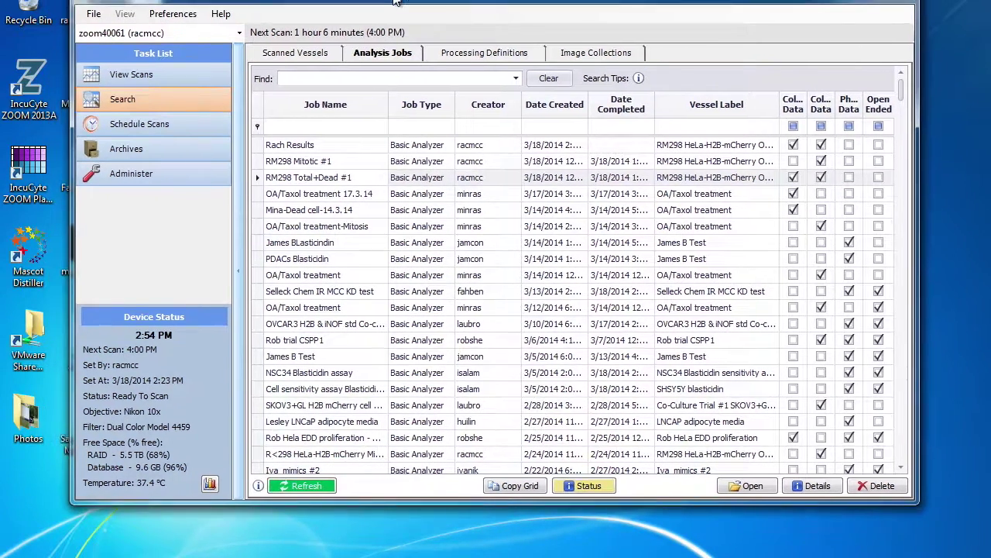